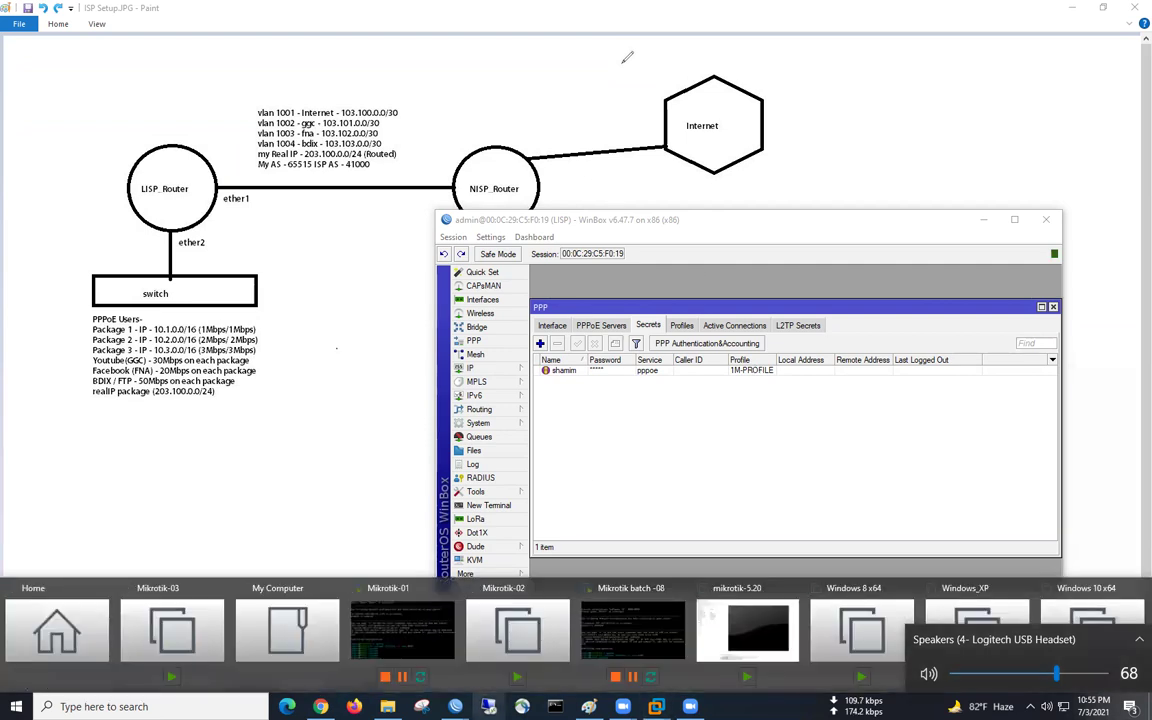
pyautogui.rightClick(455, 706)
pyautogui.click(404, 590)
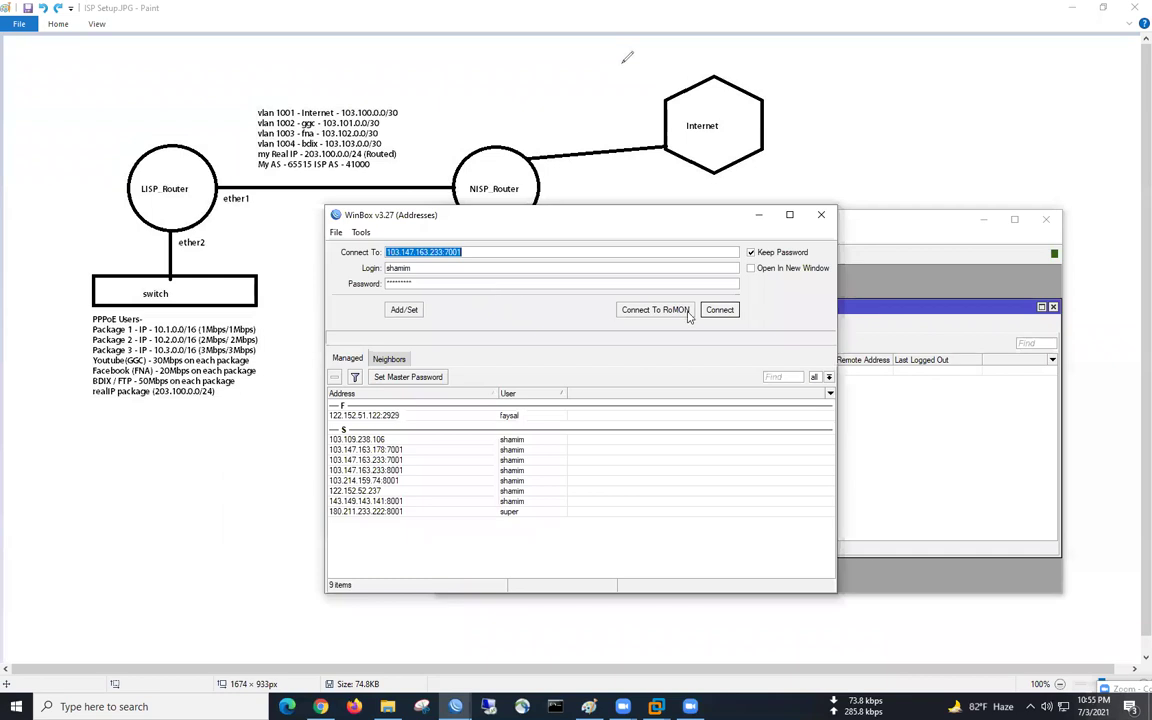
pyautogui.click(719, 310)
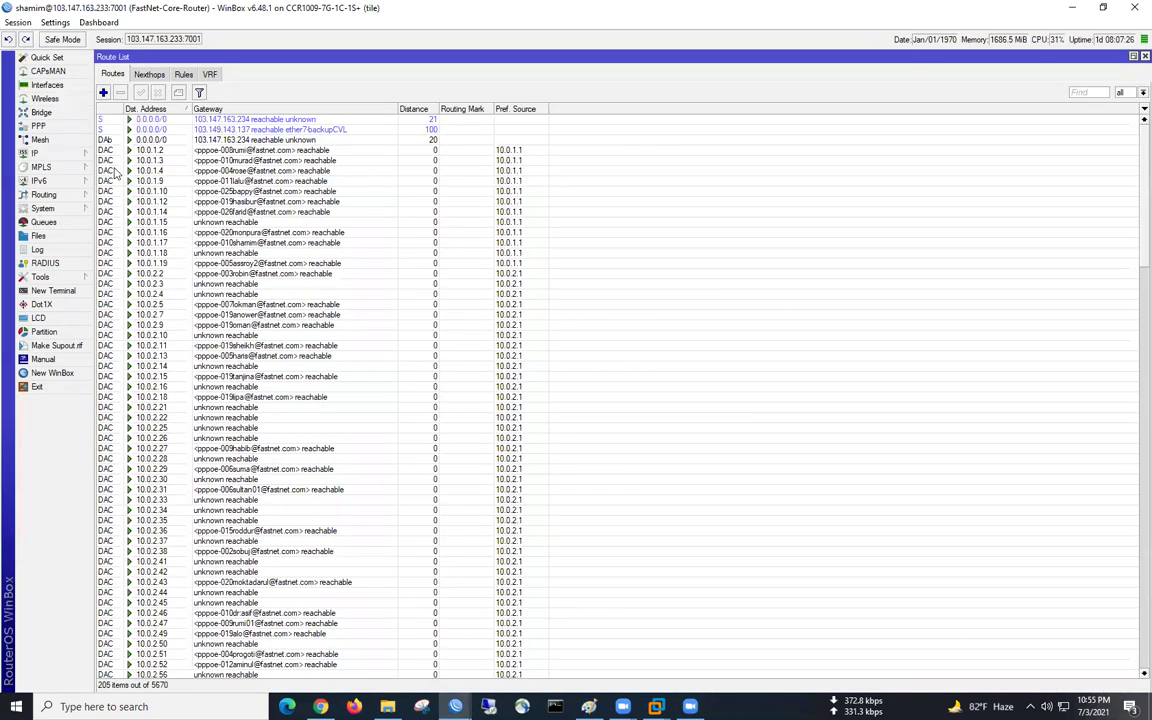
# Sort the core router's PPP secrets by name, examine their naming, profiles and remote addresses, and leave that session
pyautogui.click(52, 124)
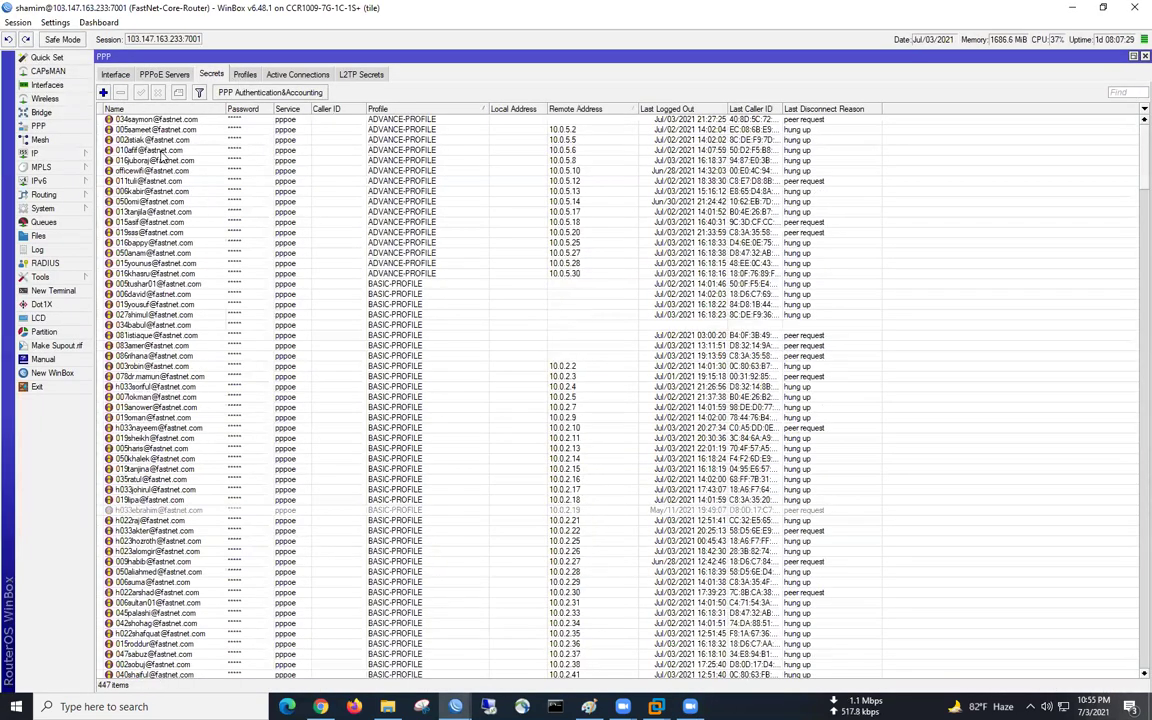
pyautogui.click(153, 107)
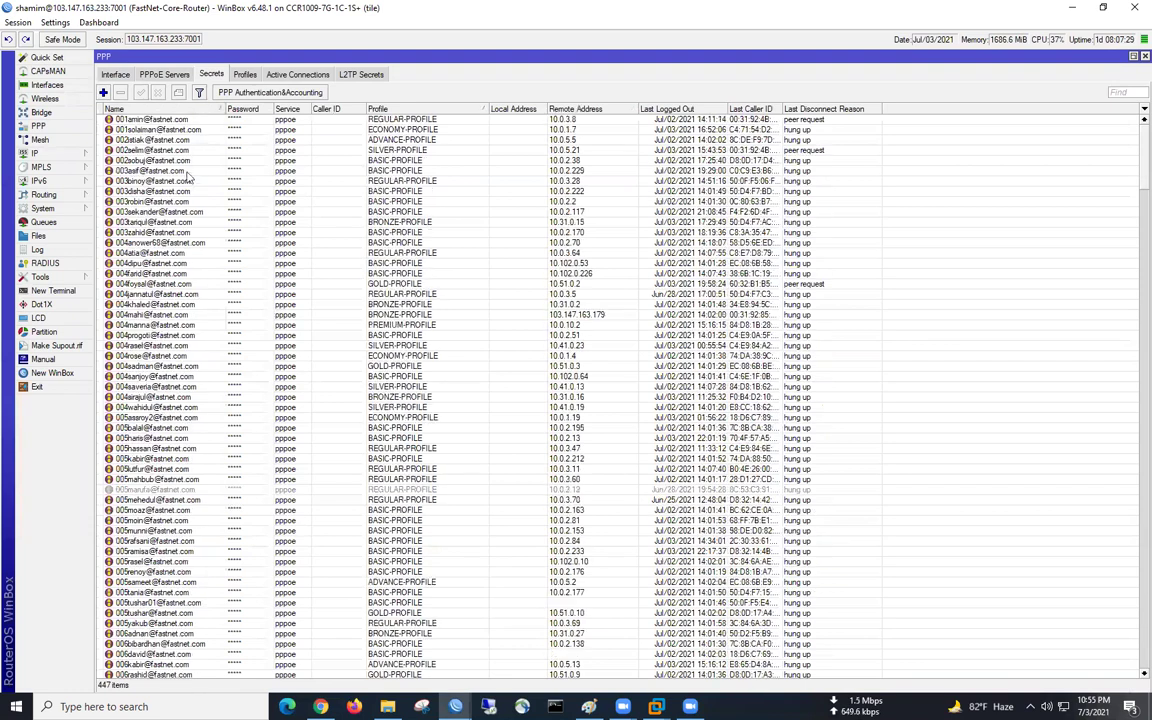
pyautogui.click(127, 119)
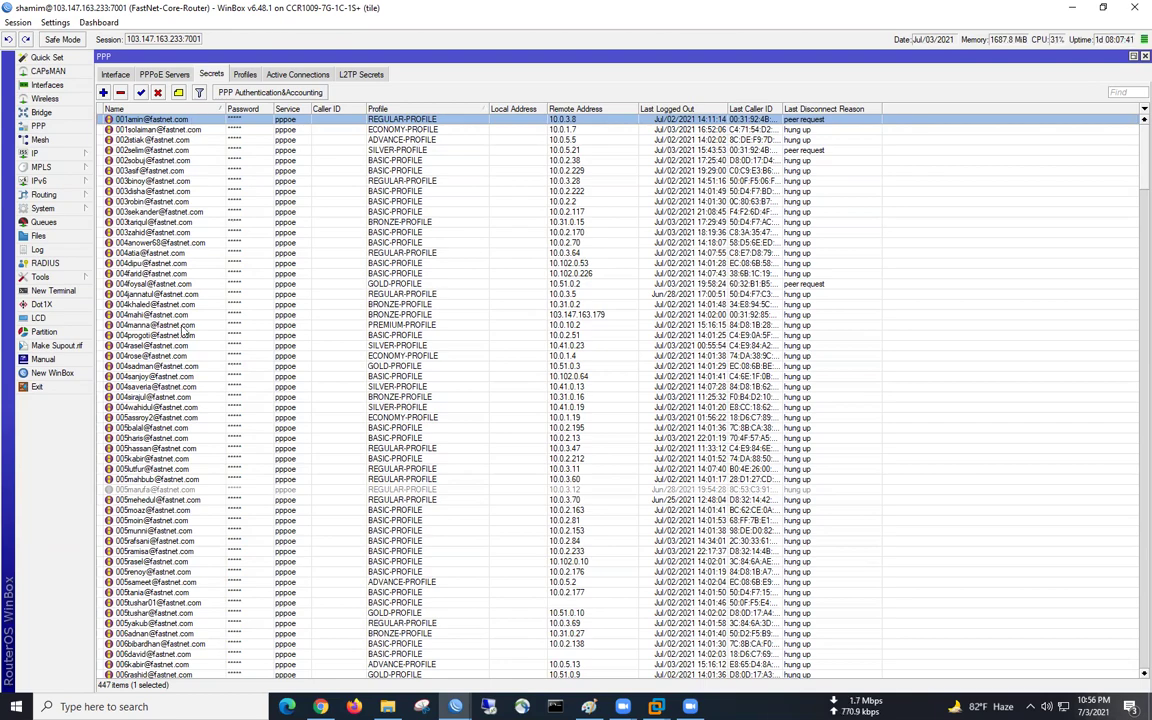
pyautogui.scroll(-1, 200, 532)
pyautogui.scroll(-11, 200, 532)
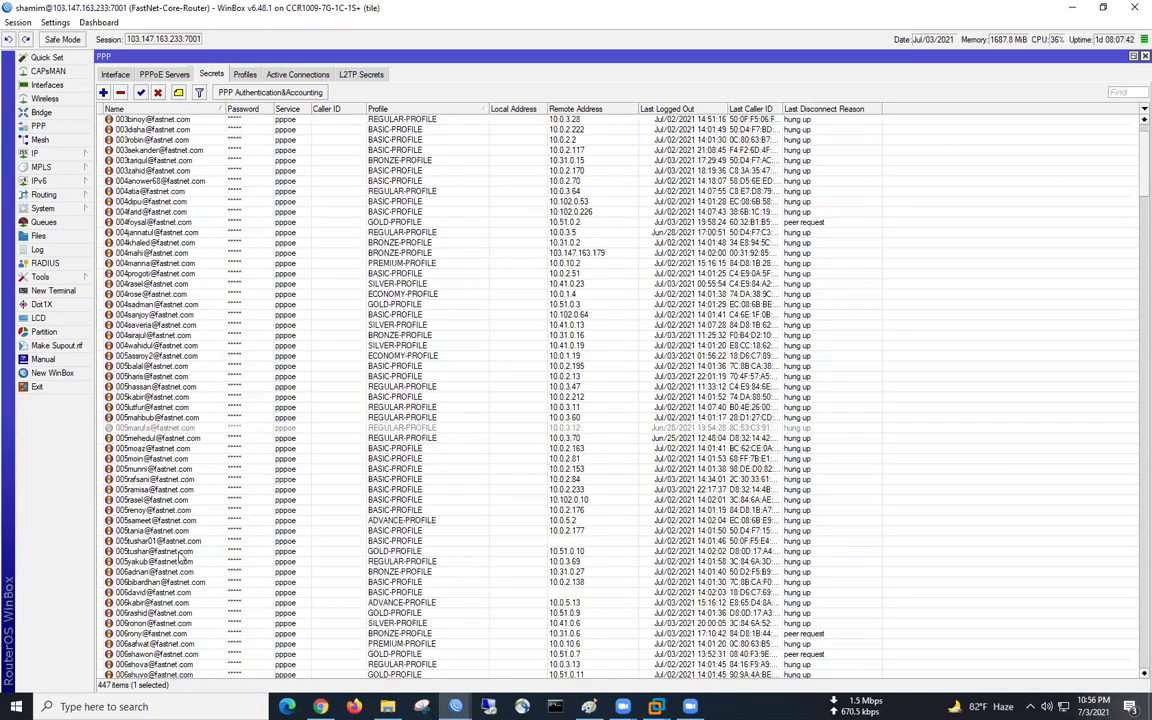
pyautogui.scroll(4, 183, 560)
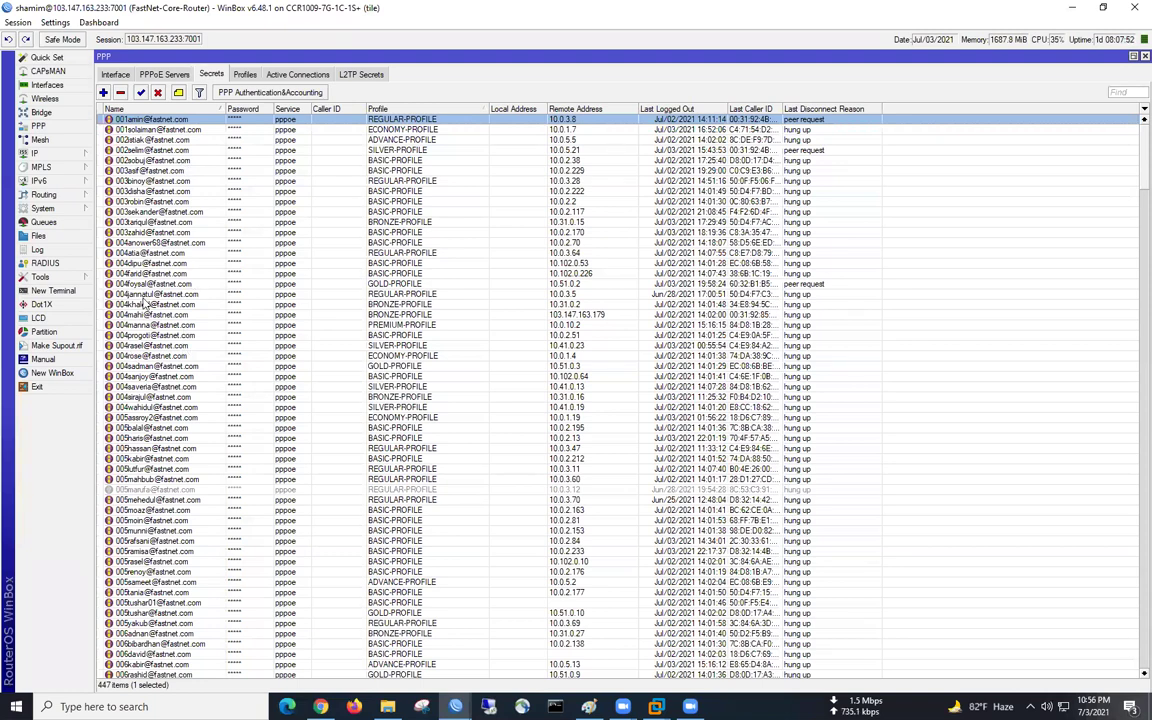
pyautogui.click(150, 263)
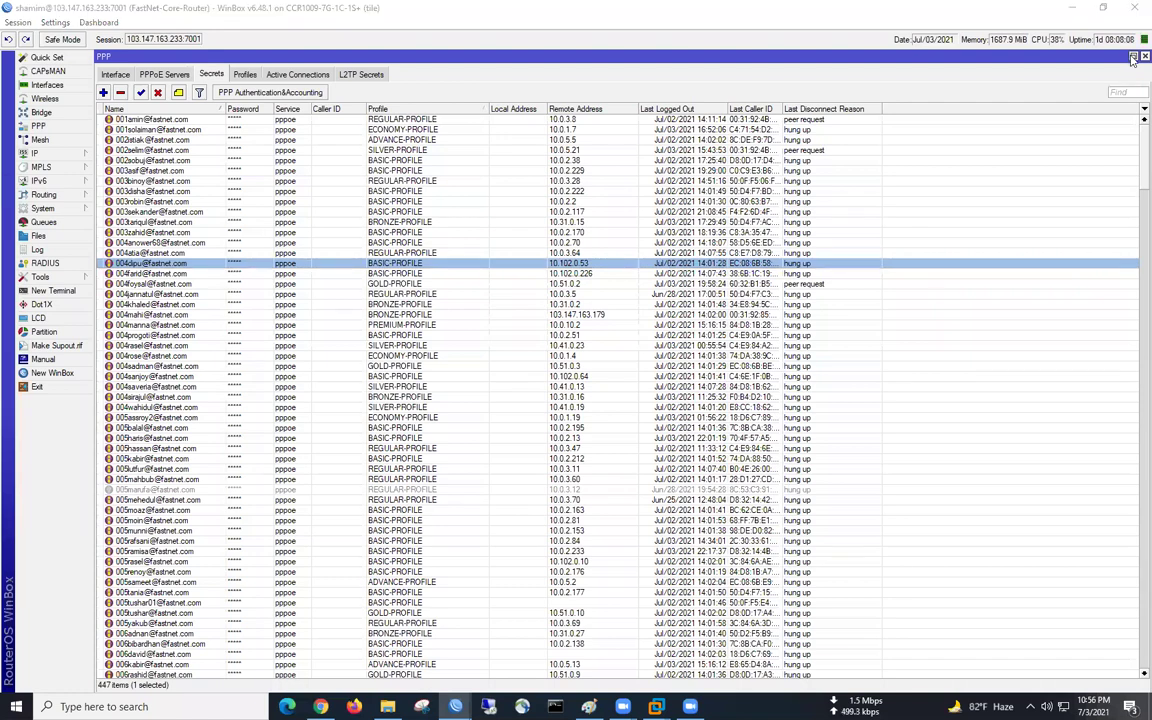
pyautogui.click(1133, 57)
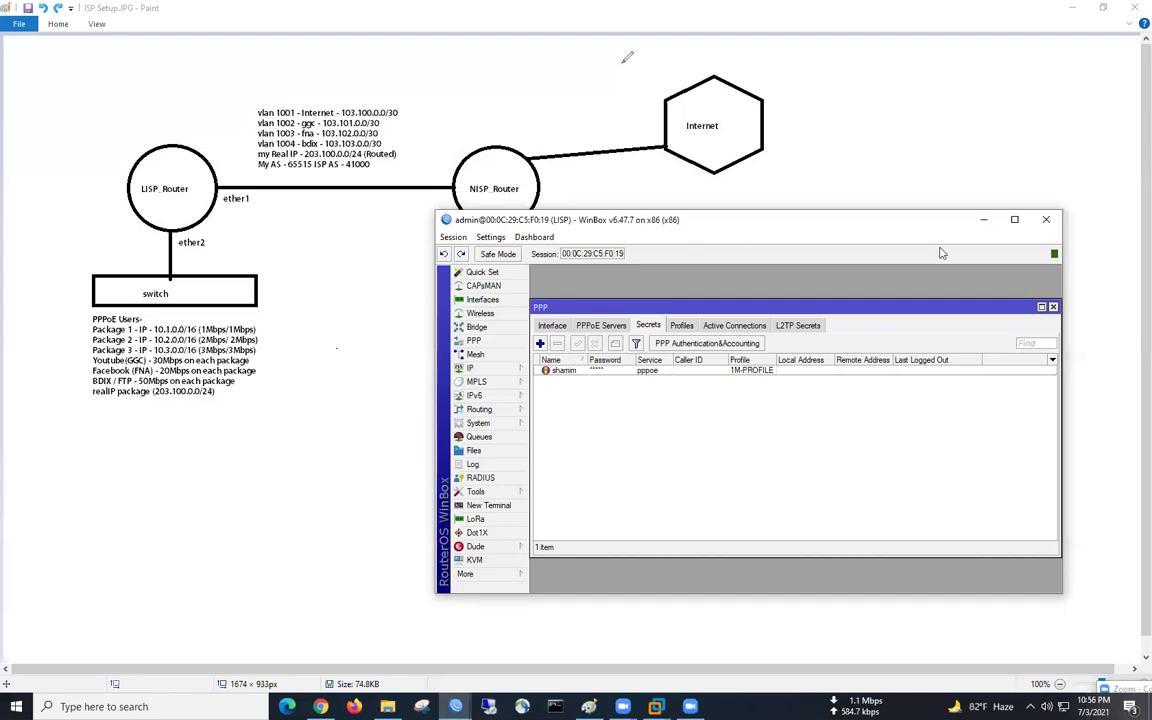
# Add a pcq queue type named 1M-UPLOAD on the LISP router with a 1M rate, classified by source address
pyautogui.moveTo(864, 228); pyautogui.dragTo(762, 262)
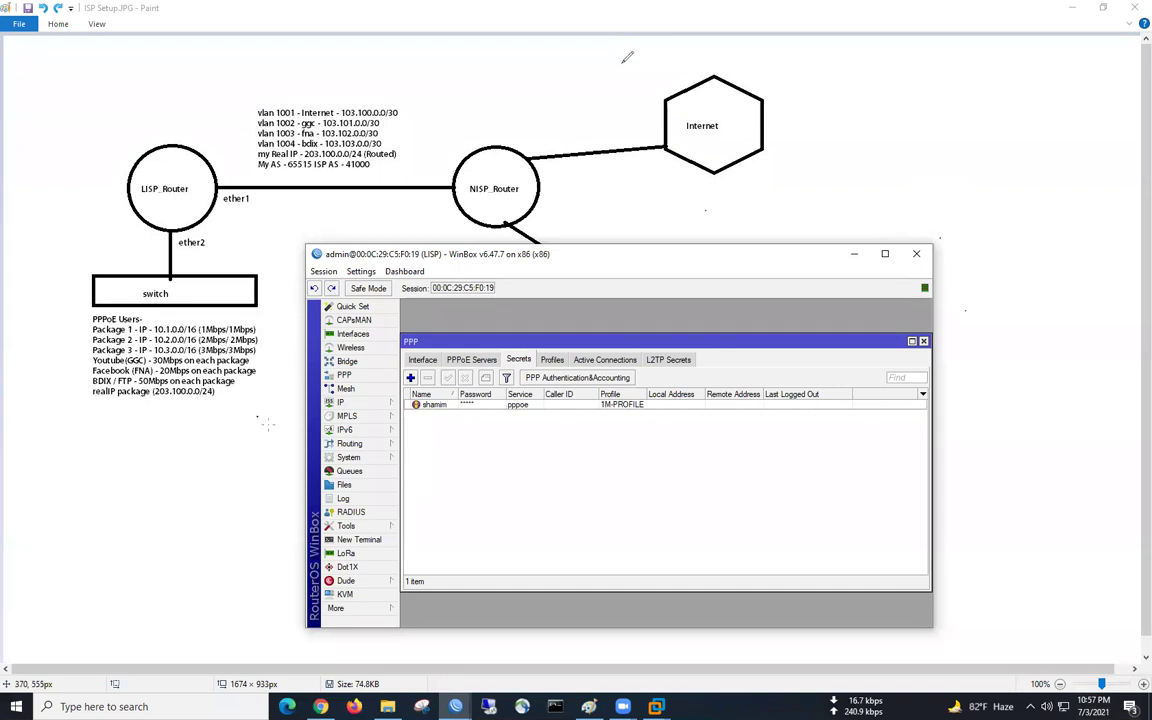
pyautogui.click(350, 471)
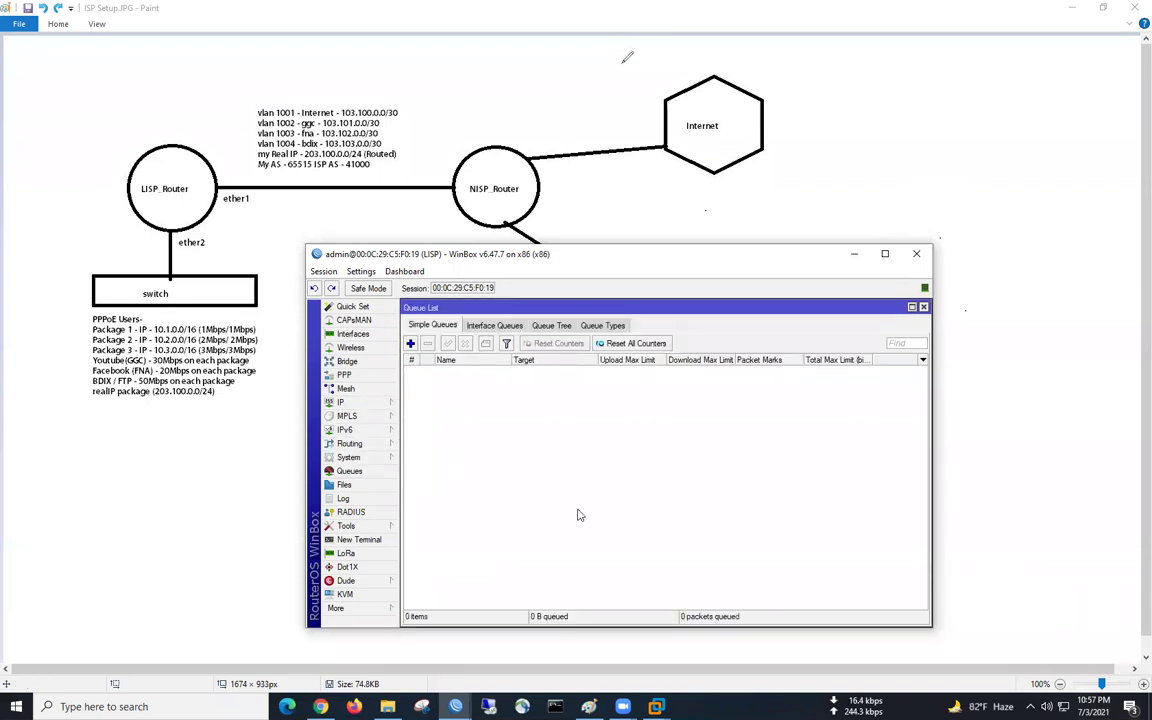
pyautogui.click(598, 327)
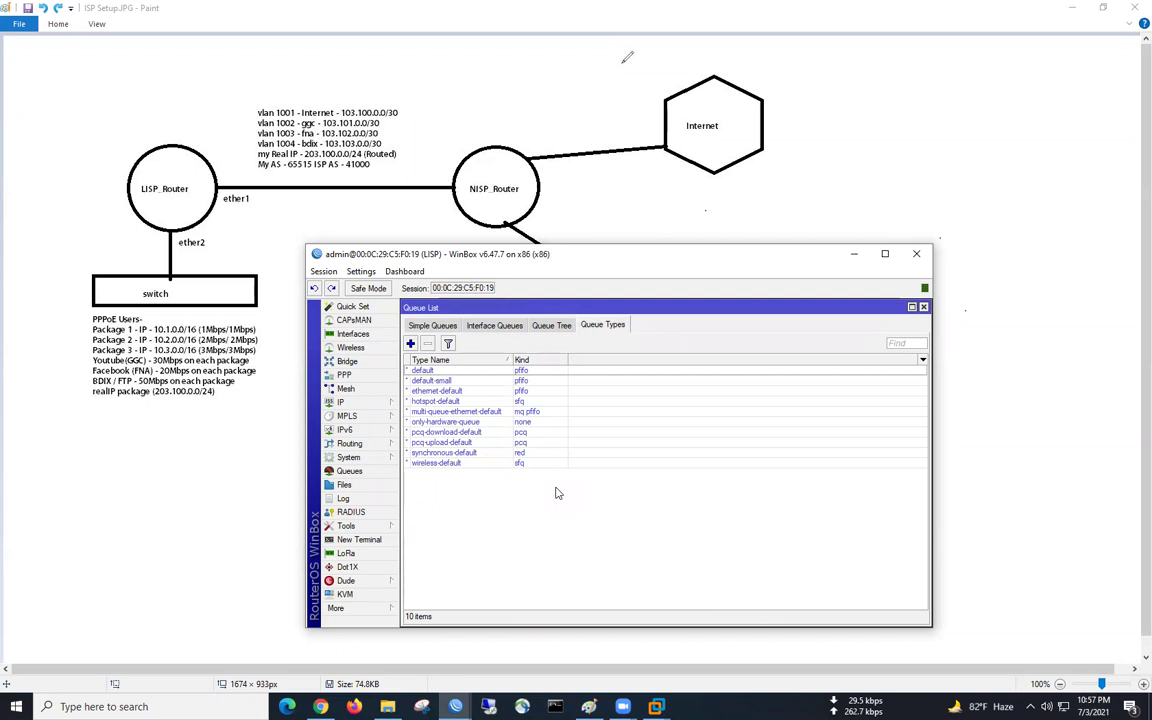
pyautogui.click(410, 343)
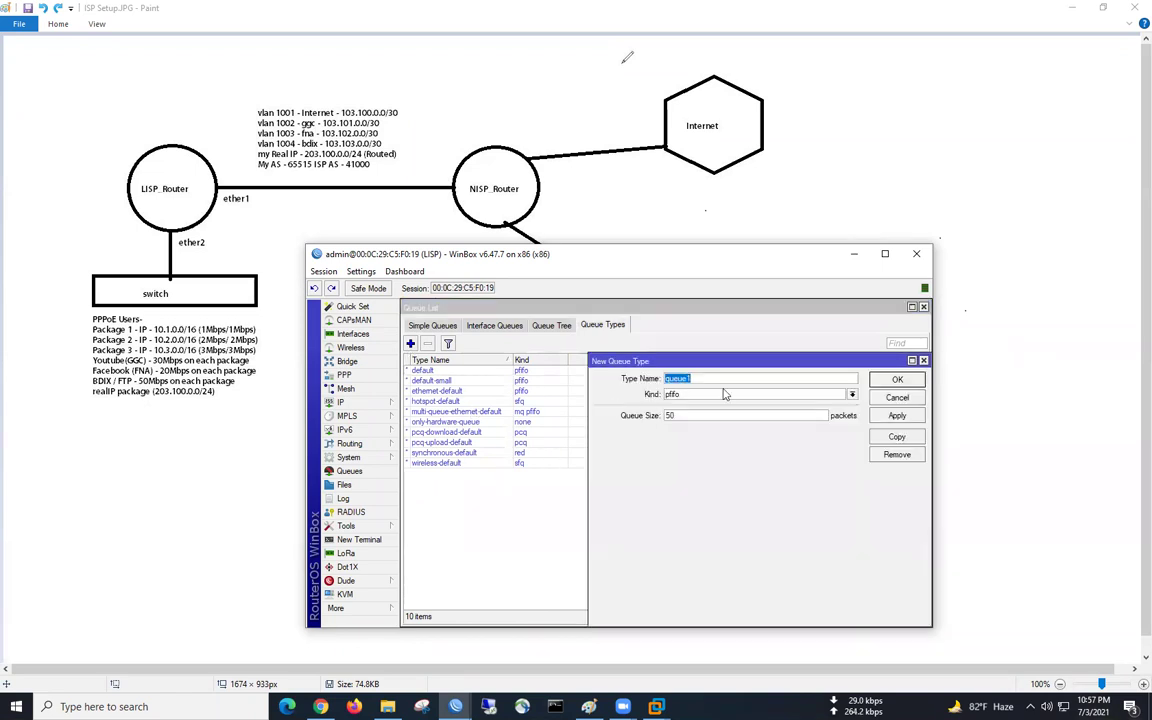
pyautogui.moveTo(650, 361); pyautogui.dragTo(542, 341)
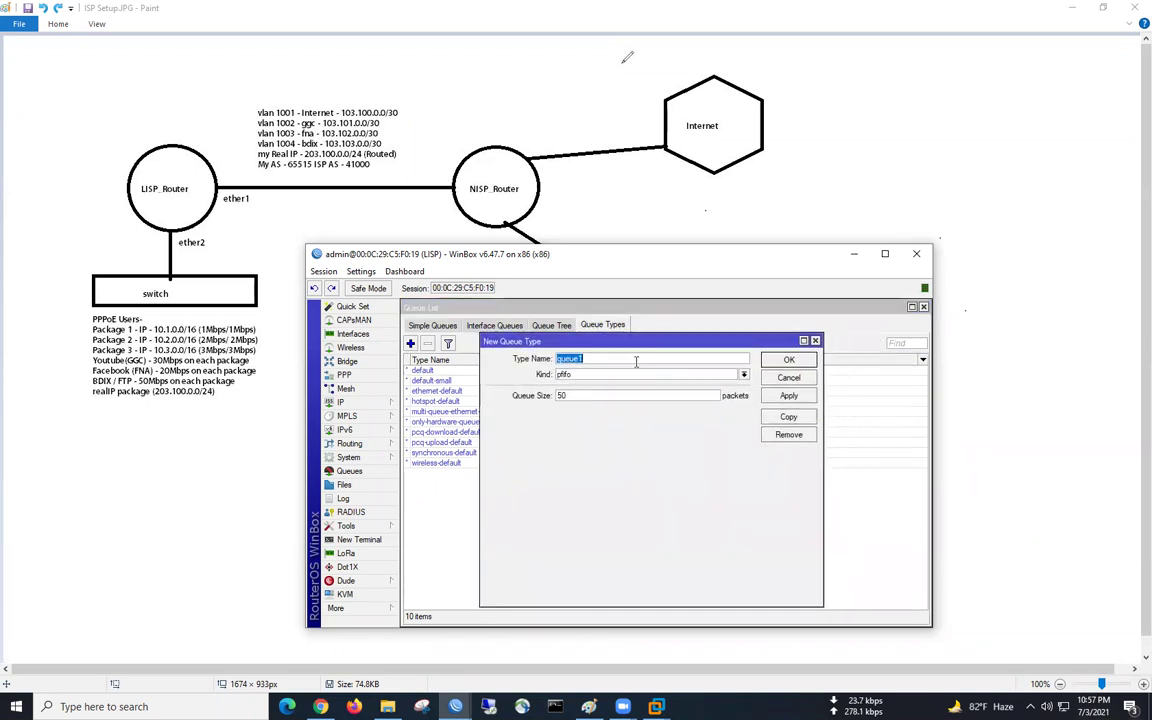
pyautogui.write('1M-UPLOAD')
pyautogui.click(600, 374)
pyautogui.click(591, 415)
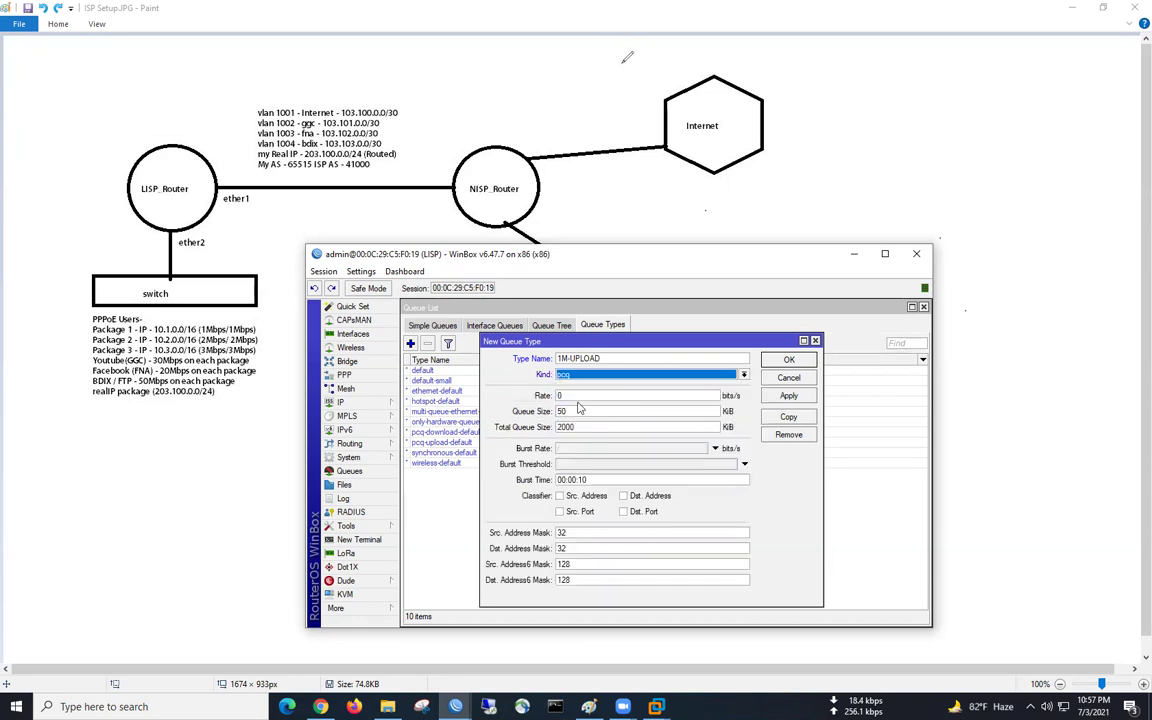
pyautogui.click(584, 496)
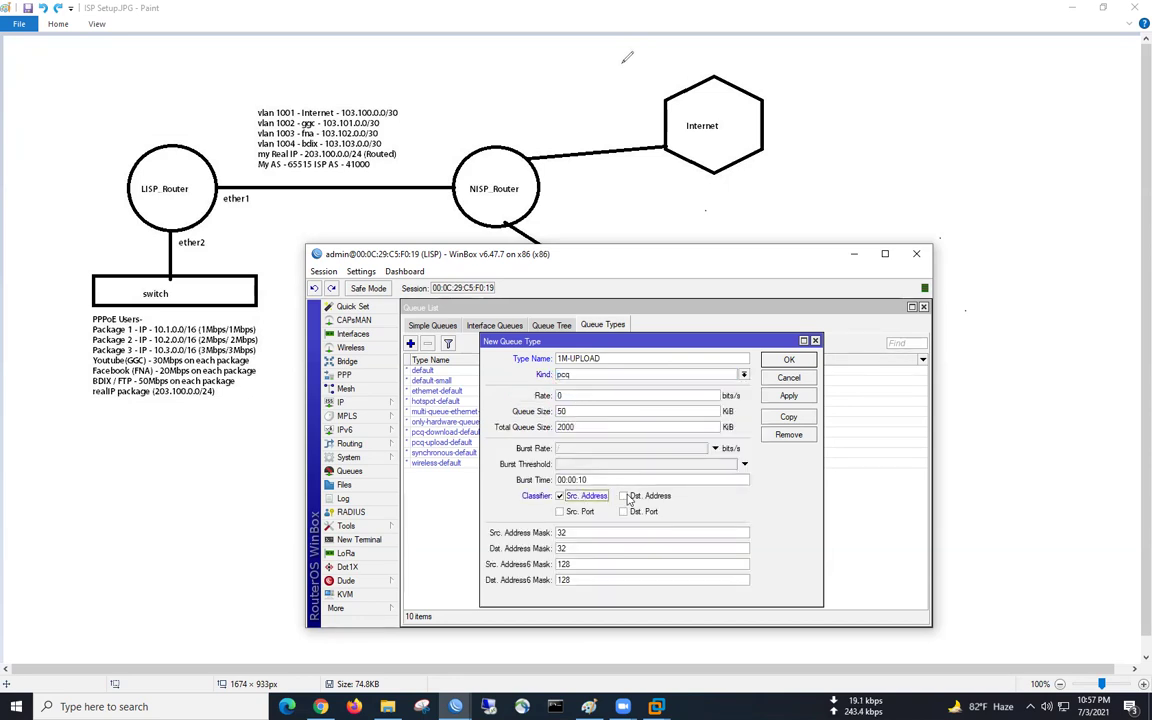
pyautogui.doubleClick(580, 396)
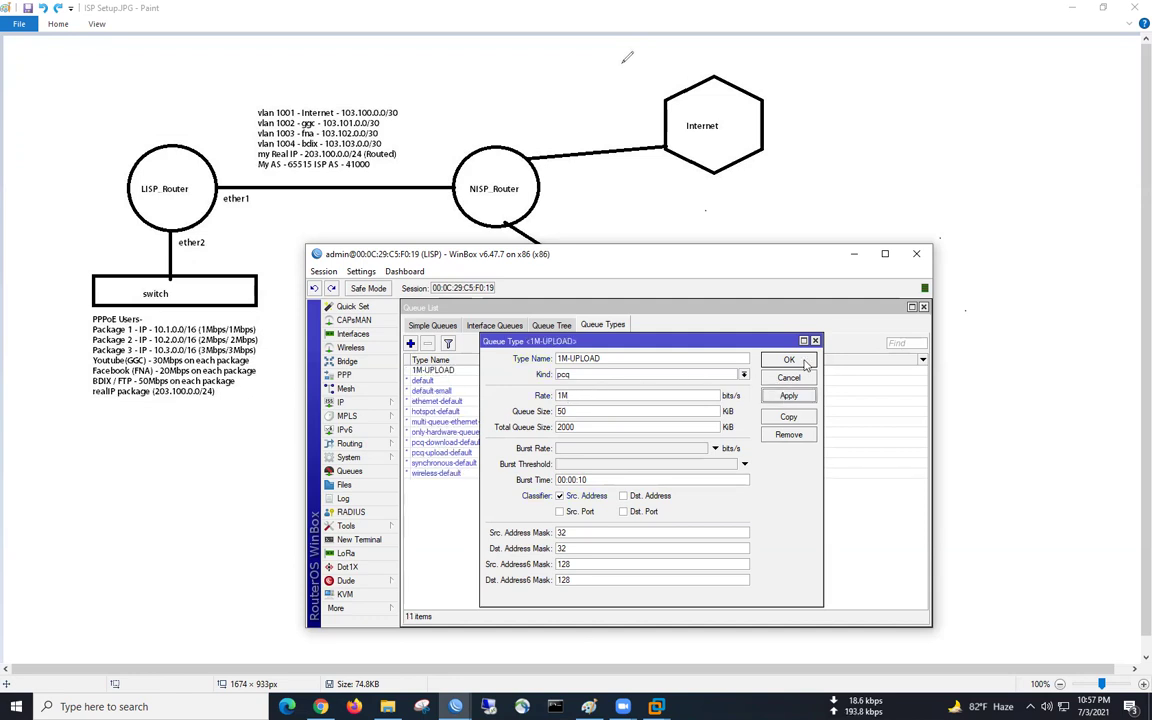
pyautogui.click(789, 360)
# Add a pcq queue type named 1M-DOWNLOAD with a 1M rate, classified by destination address
pyautogui.click(410, 343)
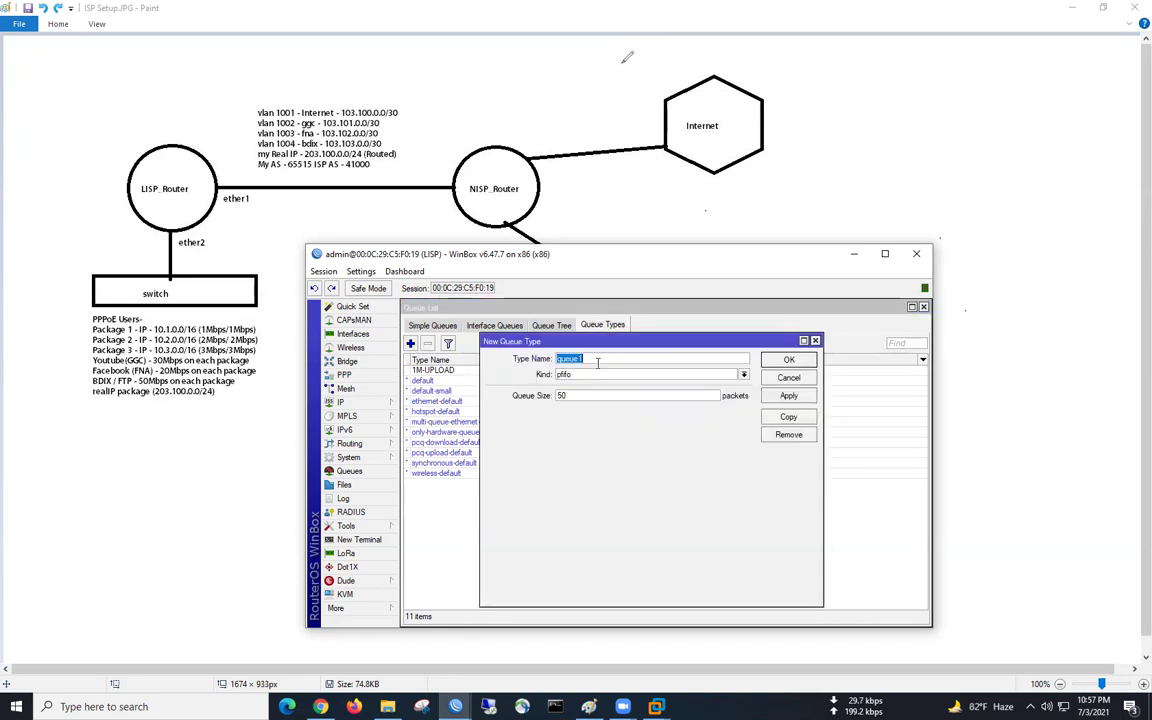
pyautogui.write('1M-DOWNLOAD')
pyautogui.click(600, 374)
pyautogui.click(580, 413)
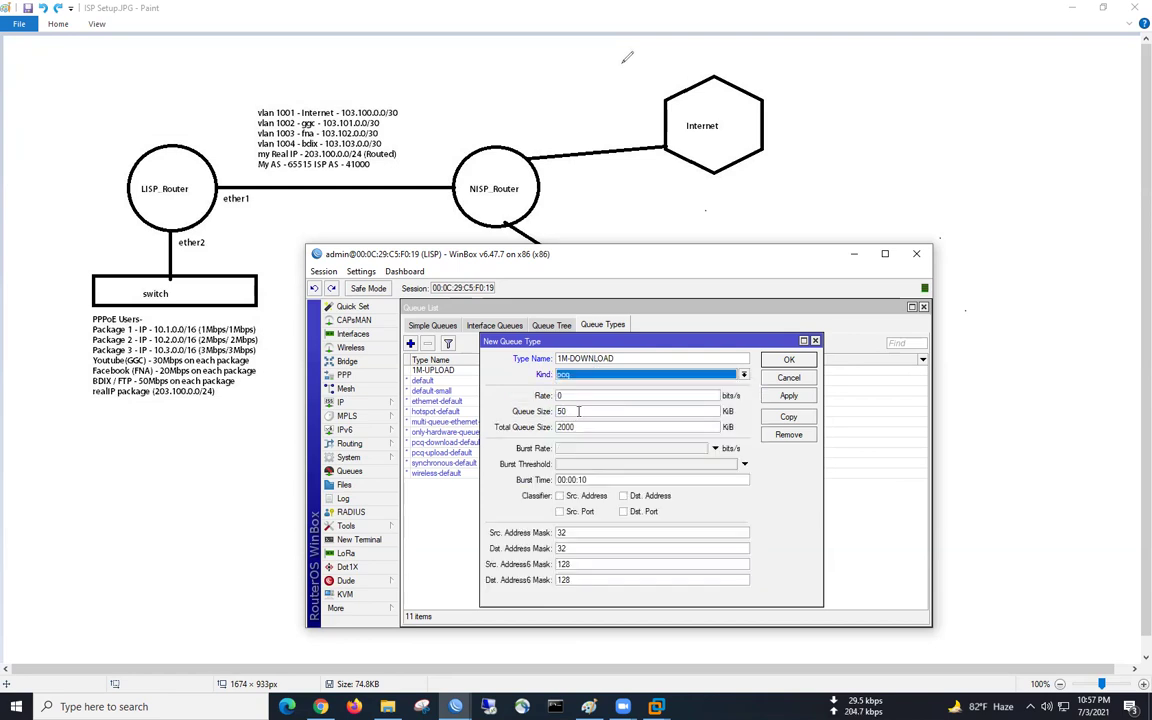
pyautogui.click(580, 396)
pyautogui.write('1M')
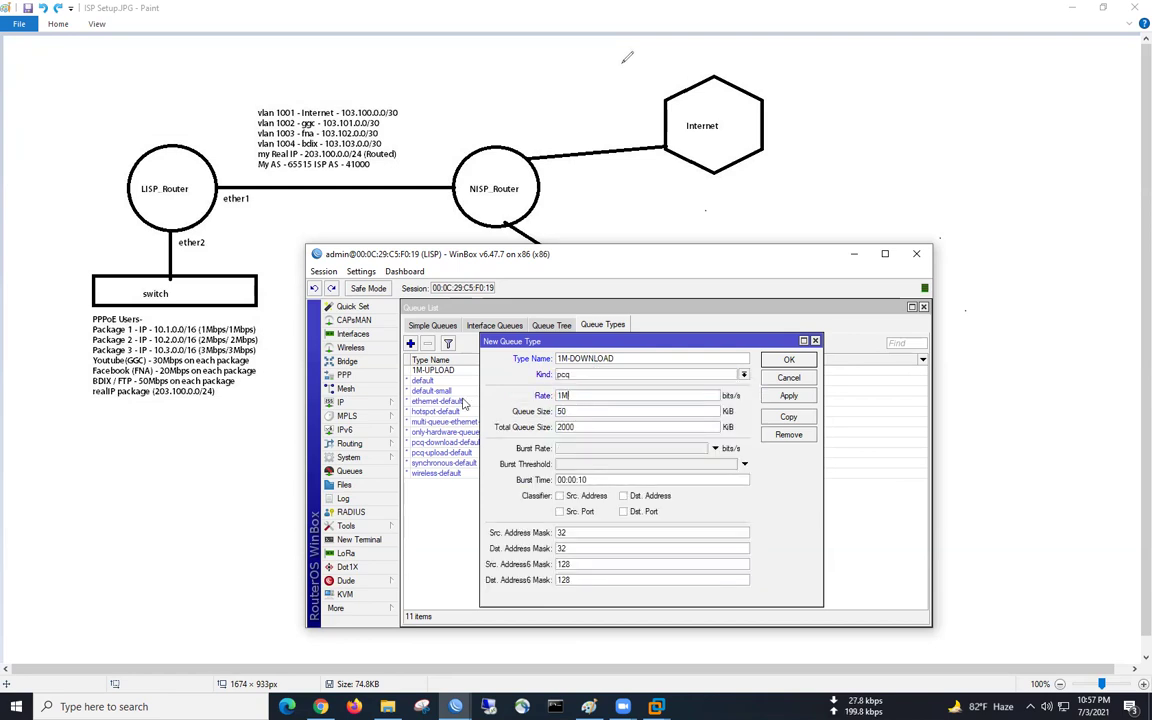
pyautogui.click(624, 496)
pyautogui.click(789, 360)
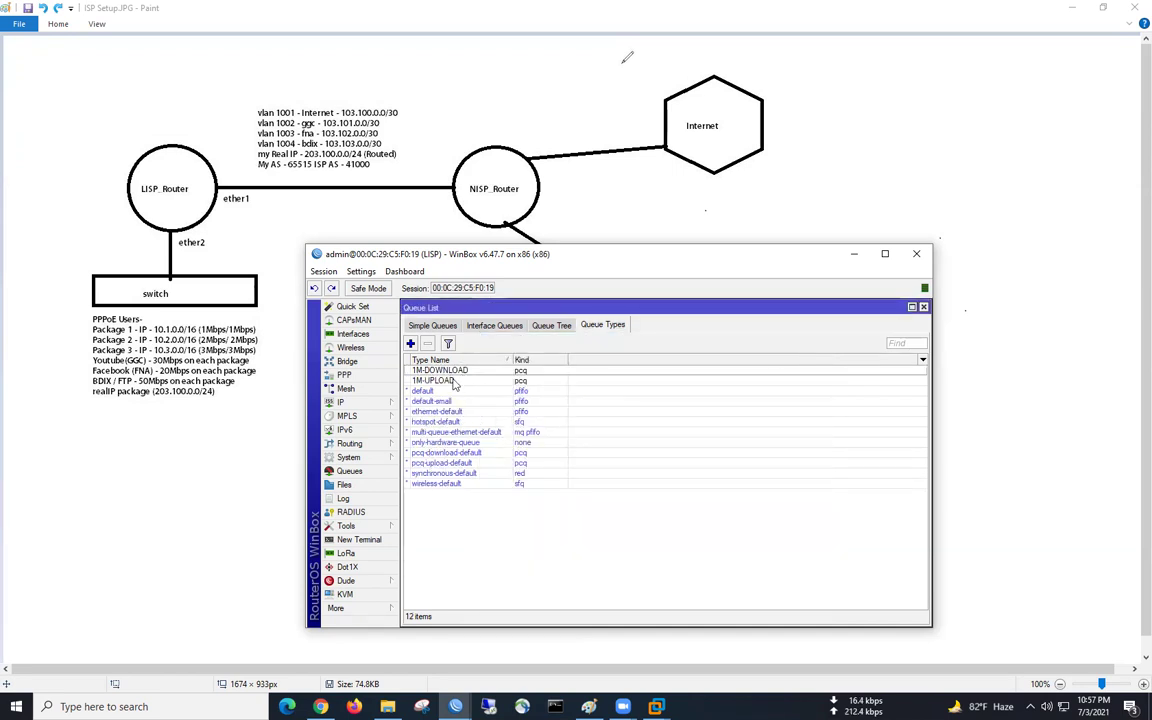
# Add a pcq queue type named 2M-UPLOAD with a 2M rate, classified by source address
pyautogui.click(410, 344)
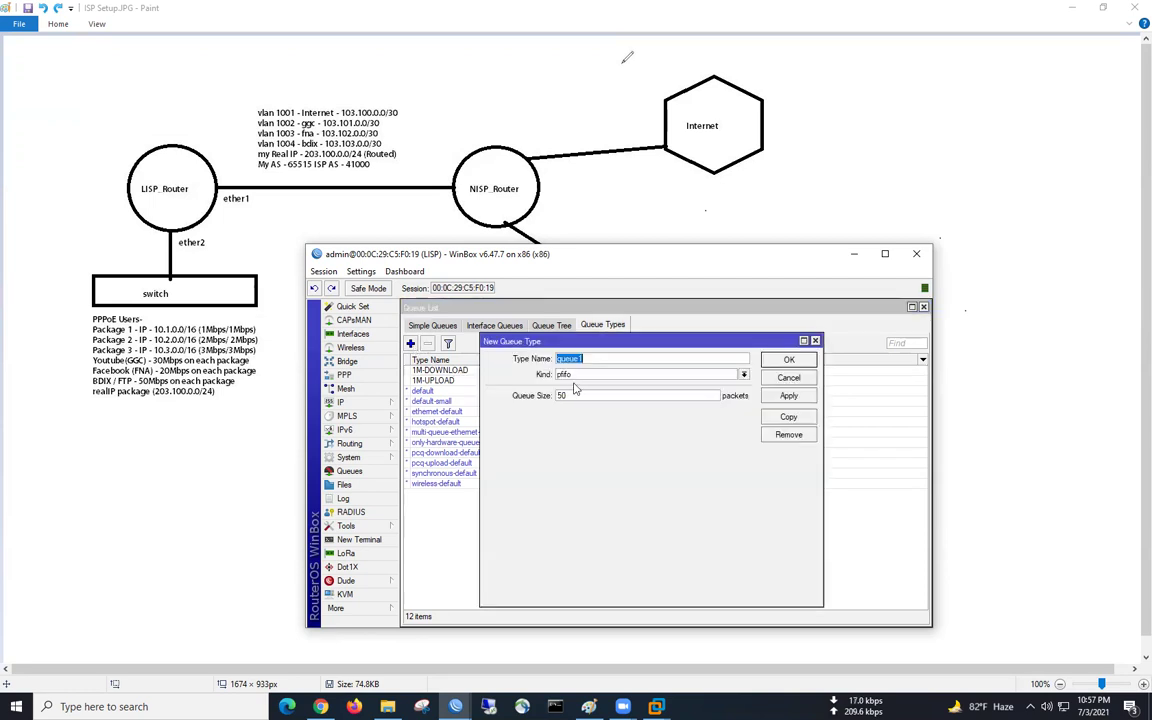
pyautogui.write('2M-UPLO')
pyautogui.click(600, 374)
pyautogui.click(574, 397)
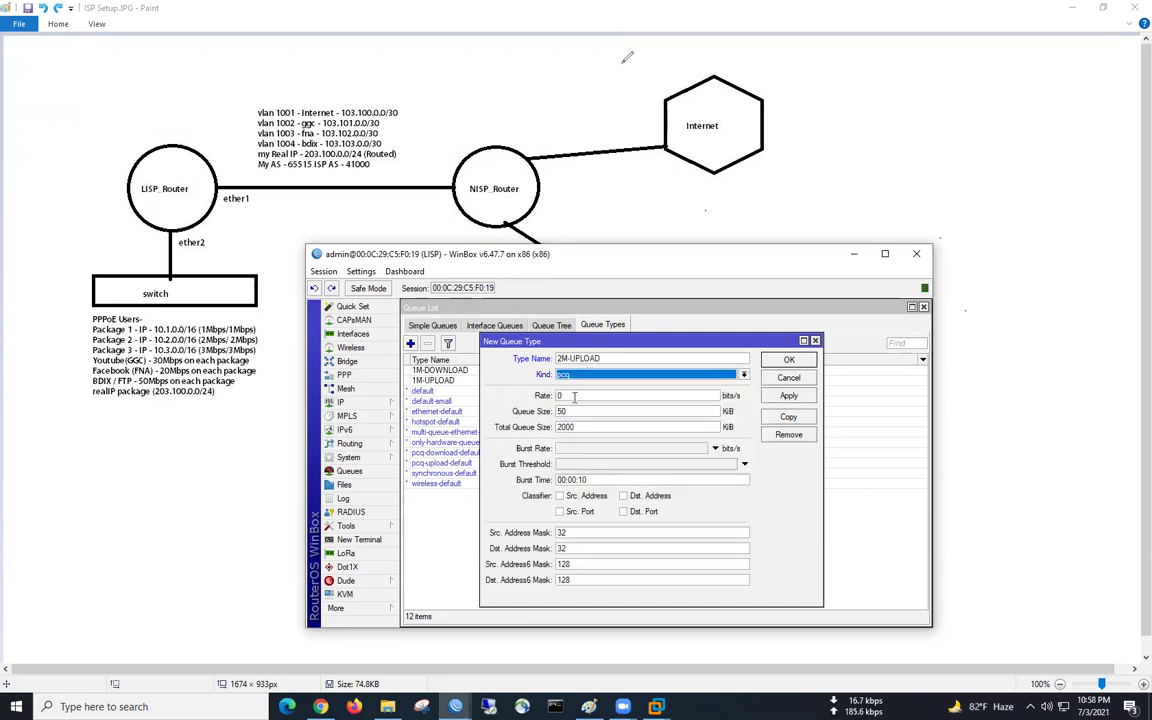
pyautogui.doubleClick(574, 396)
pyautogui.write('2M')
pyautogui.click(560, 495)
pyautogui.click(789, 397)
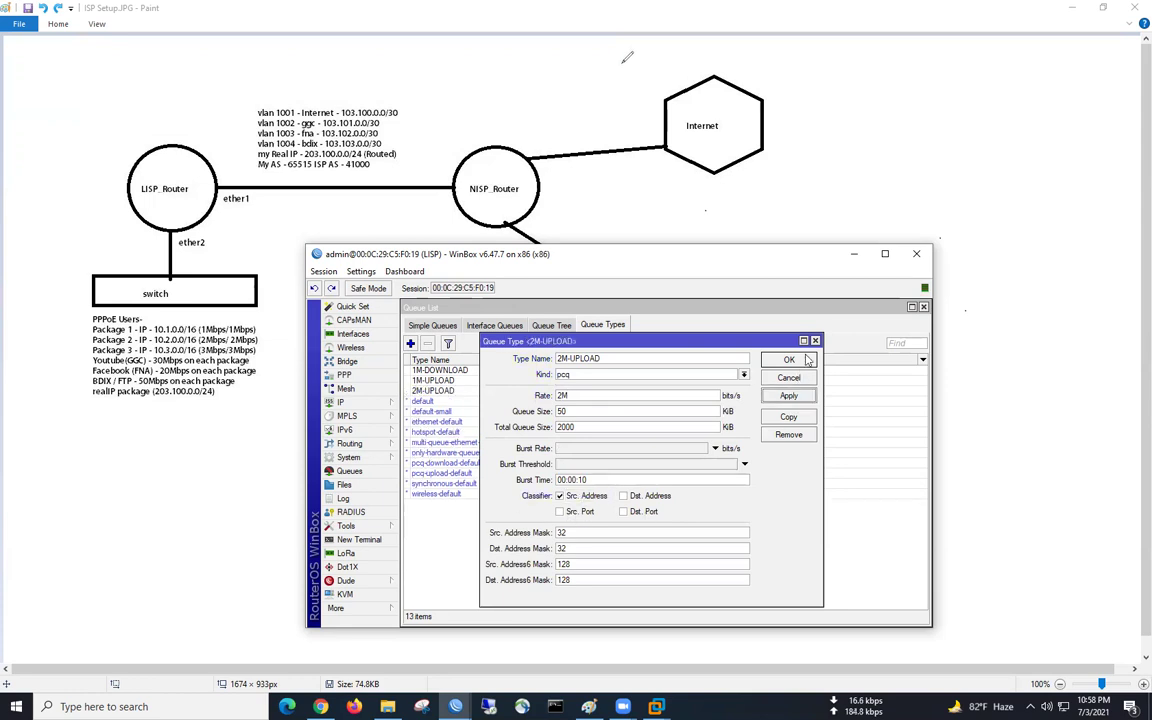
pyautogui.click(789, 360)
# Add a pcq queue type named 2M-DOWNLOAD with a 2M rate, classified by destination address
pyautogui.click(410, 343)
pyautogui.write('2M-D')
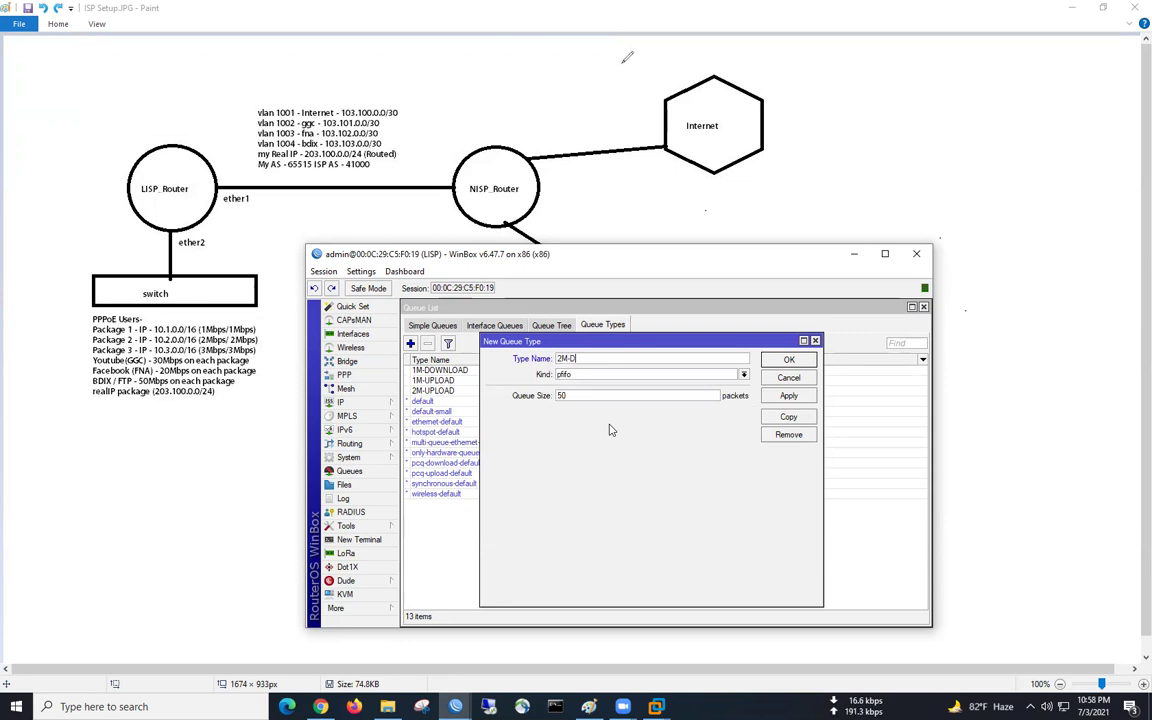
pyautogui.write('OWNLOAD')
pyautogui.click(580, 374)
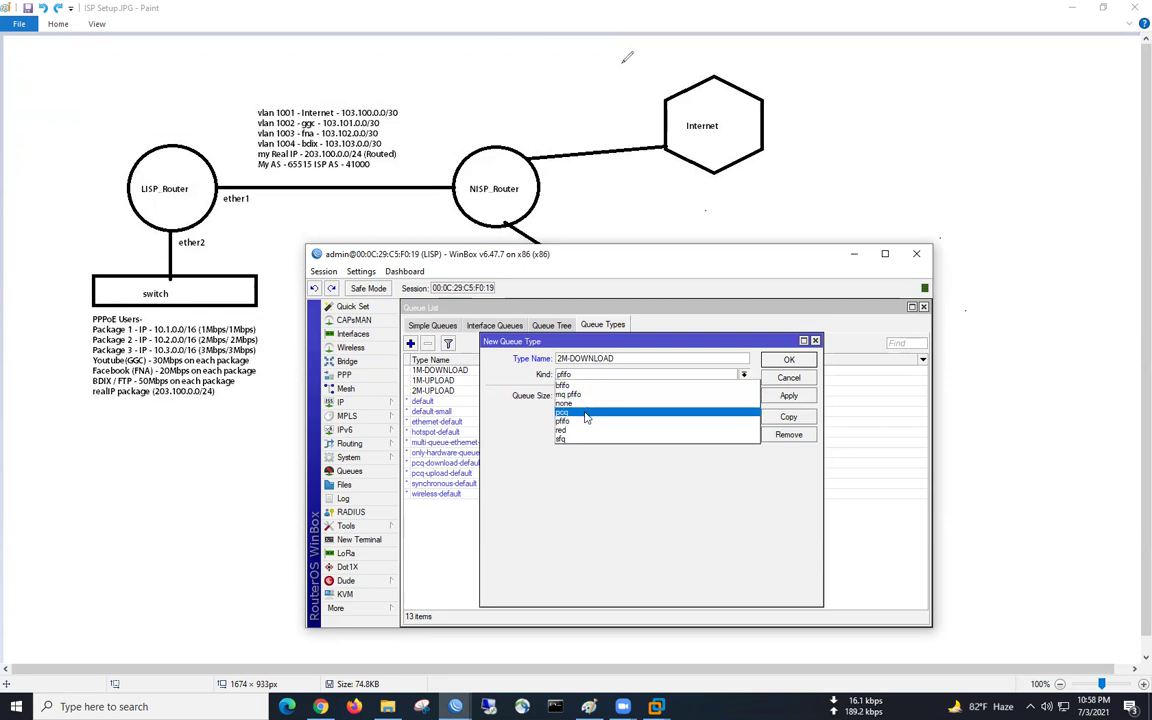
pyautogui.click(587, 418)
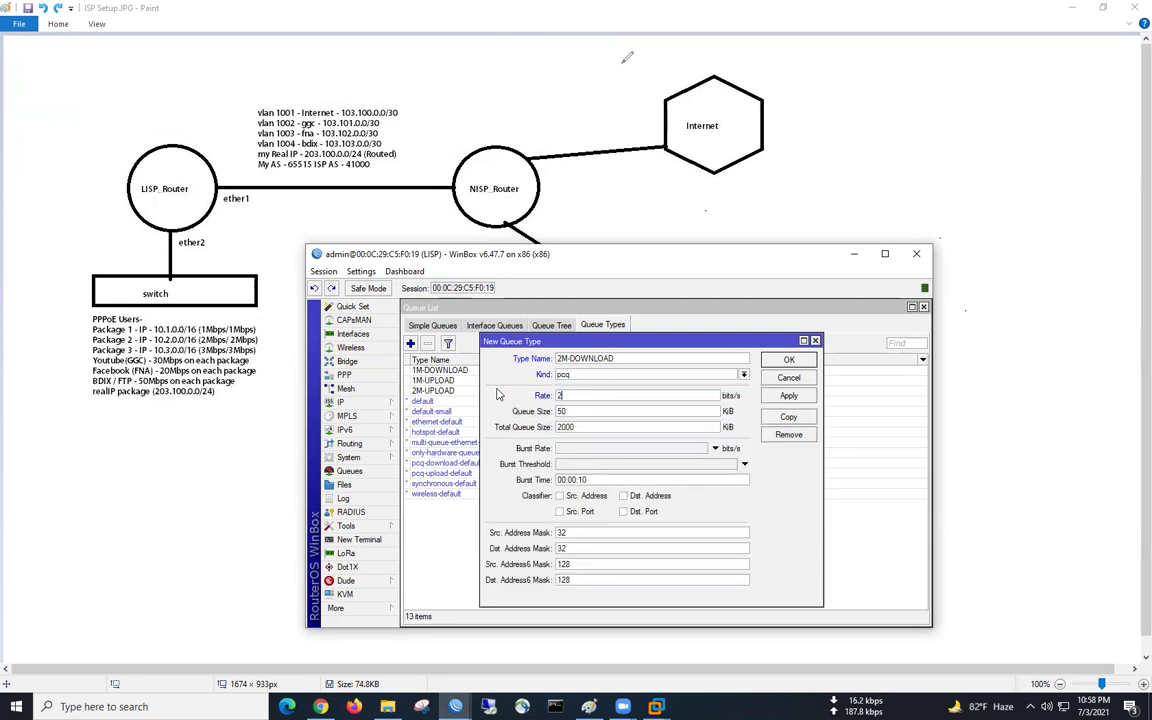
pyautogui.click(623, 495)
pyautogui.click(789, 359)
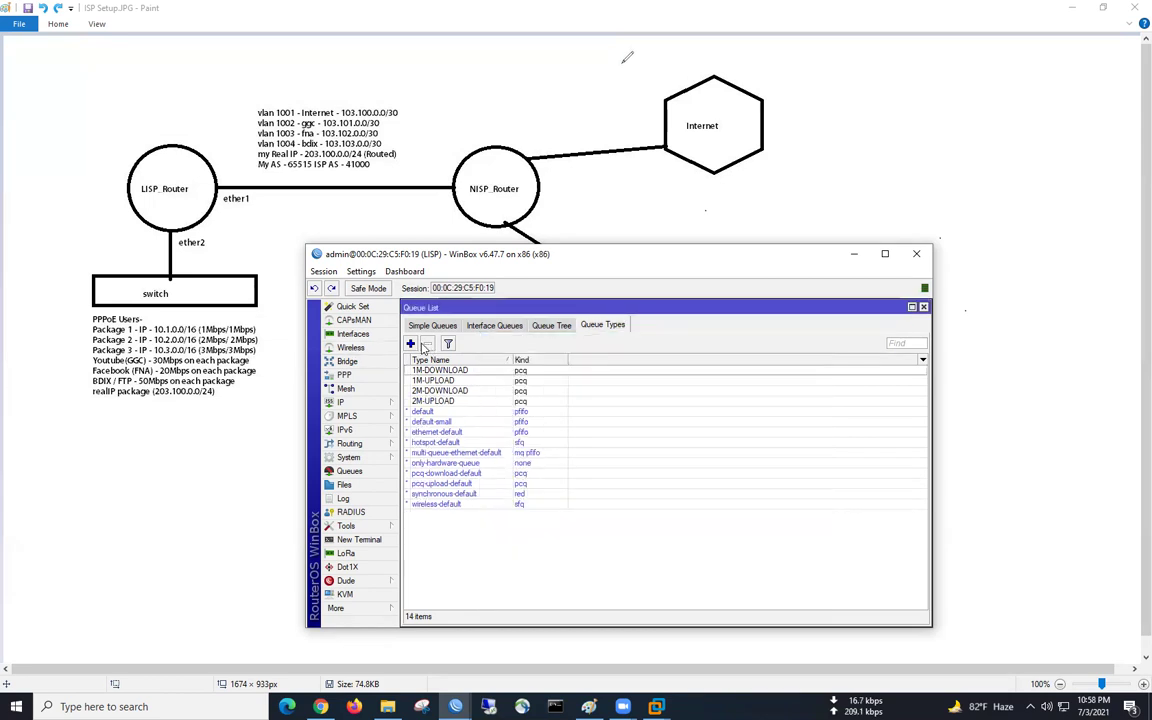
# Add a pcq queue type named 3M-UPLOAD with a 3M rate, classified by source address
pyautogui.click(410, 343)
pyautogui.write('3M')
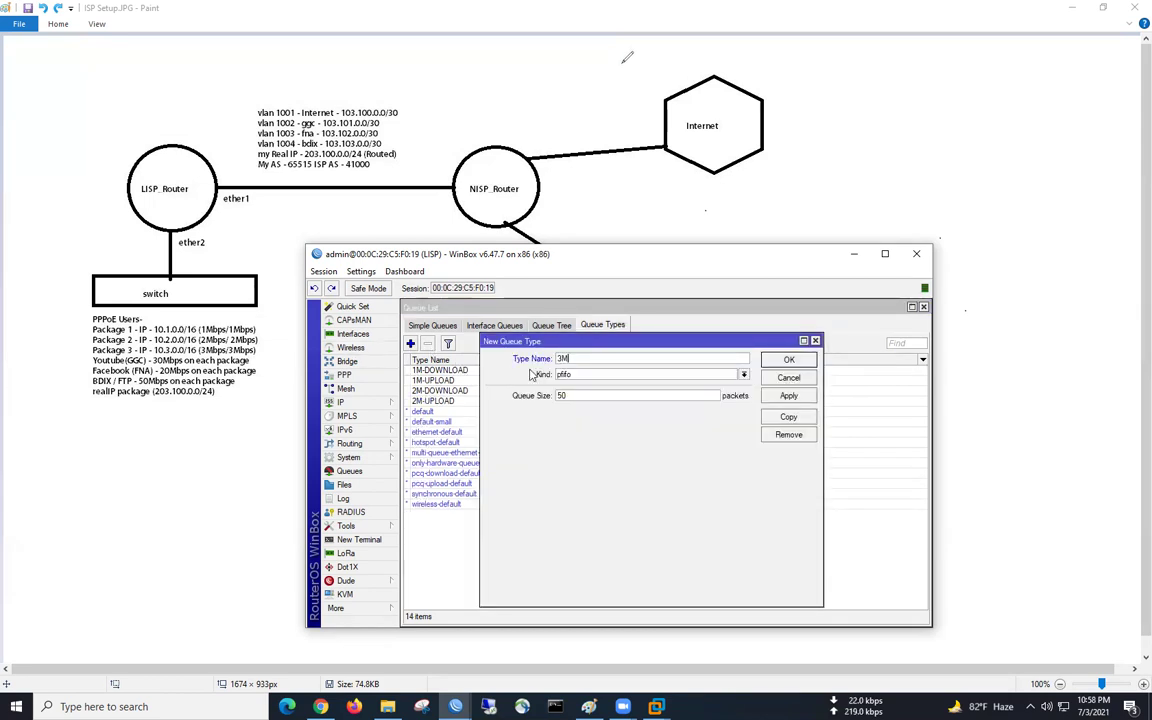
pyautogui.write('LOAD')
pyautogui.click(572, 374)
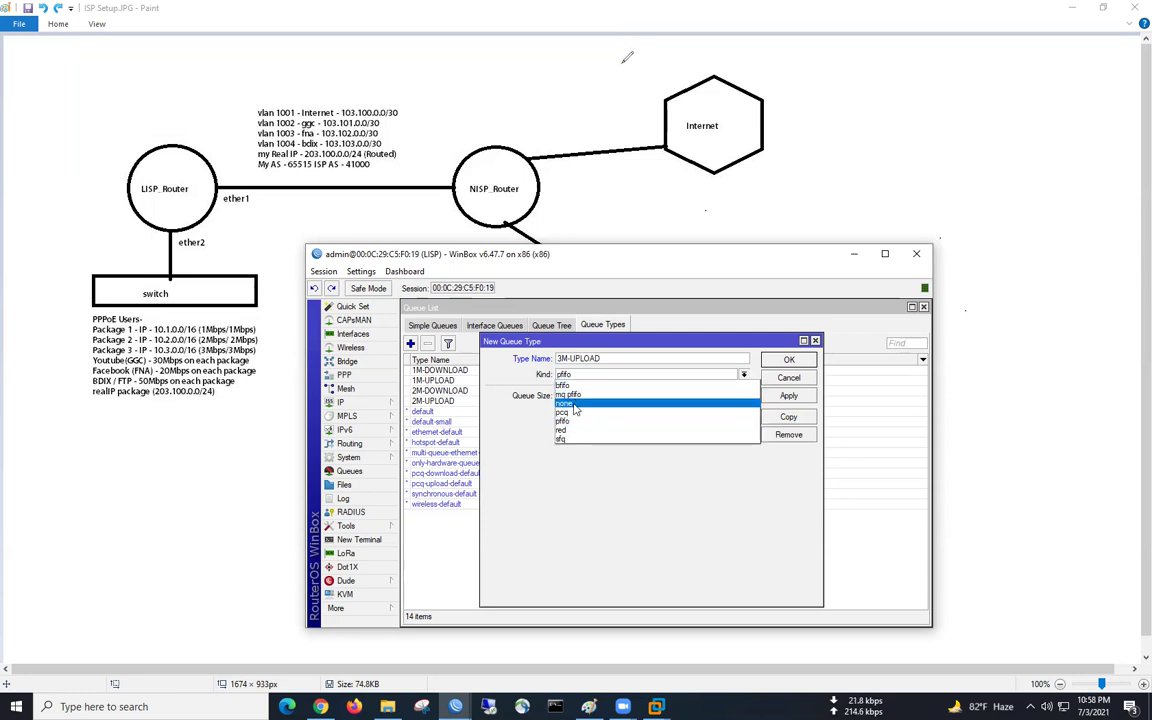
pyautogui.click(572, 413)
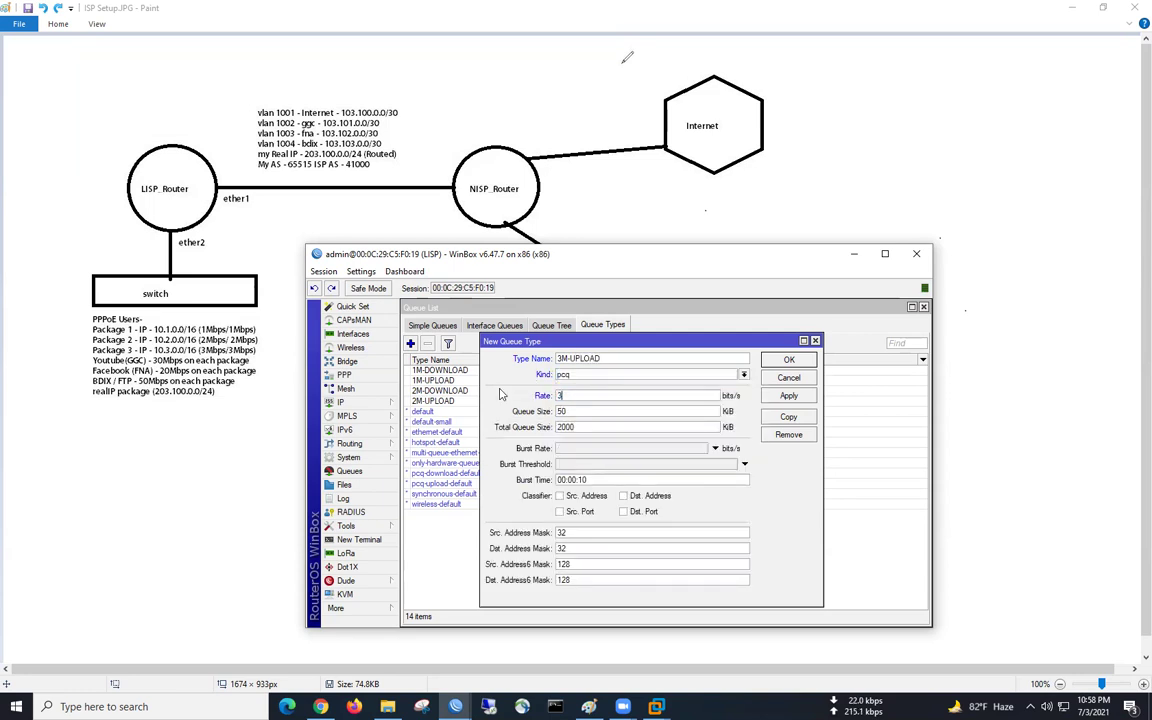
pyautogui.write('3M')
pyautogui.click(559, 495)
pyautogui.click(789, 396)
pyautogui.click(789, 359)
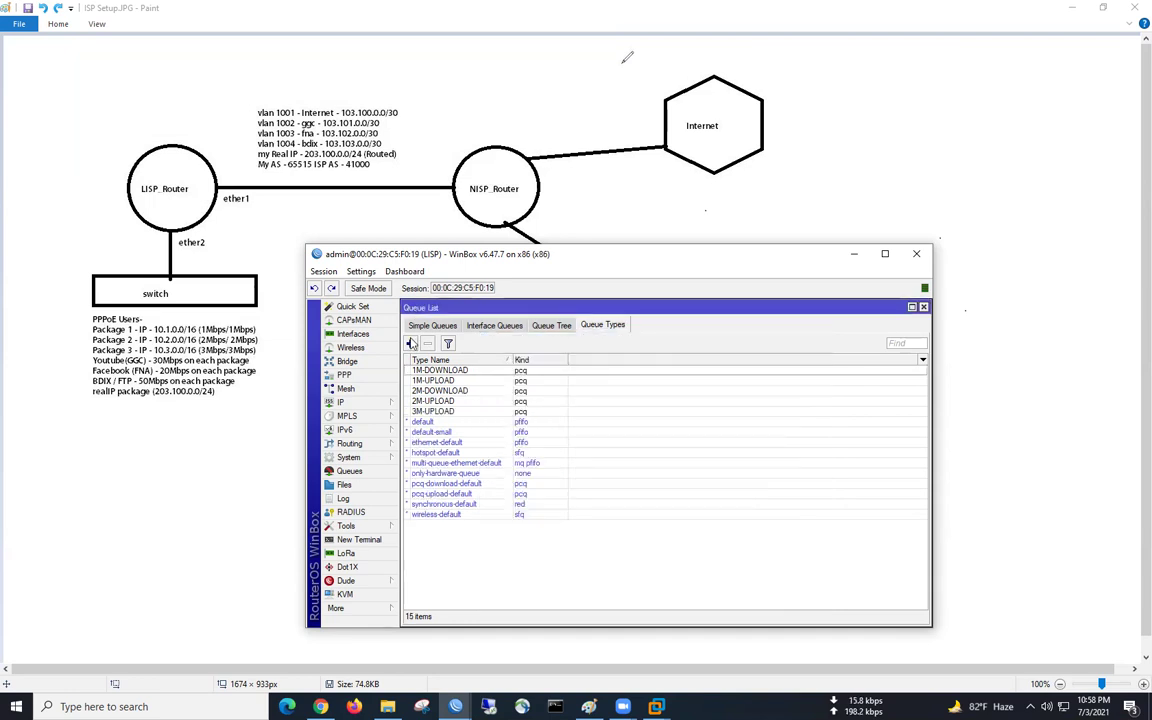
# Add a pcq queue type named 3M-DOWNLOAD with a 3M rate, classified by destination address
pyautogui.click(410, 343)
pyautogui.write('3')
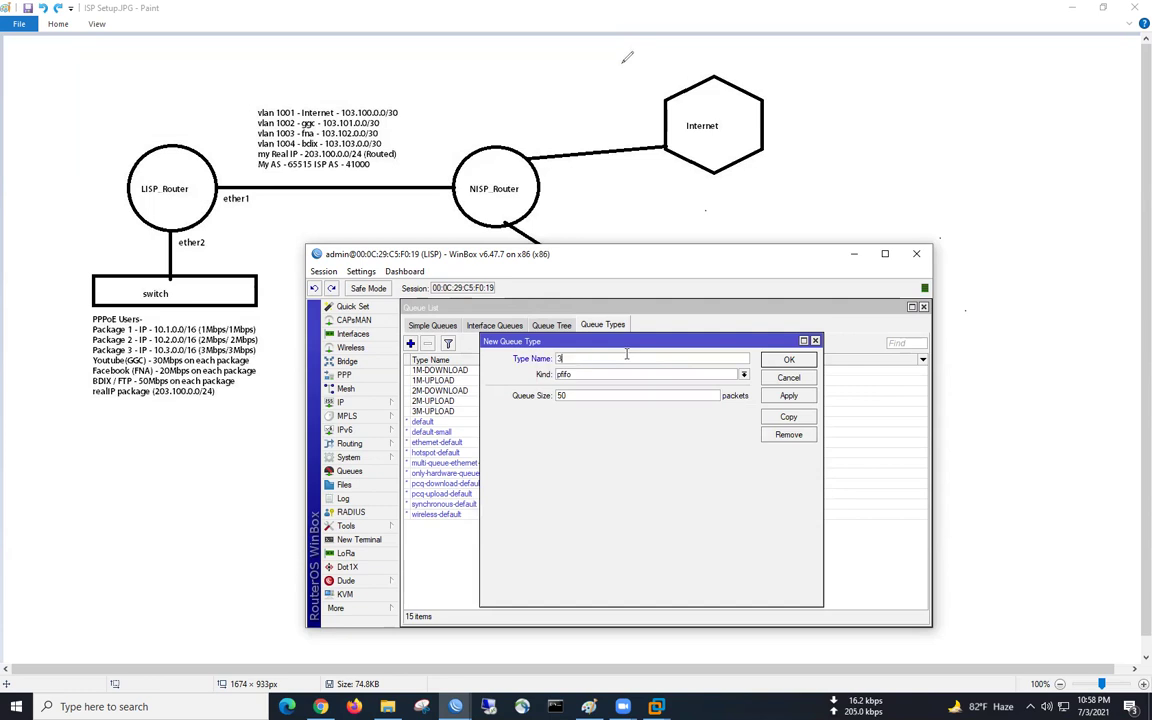
pyautogui.write('M-DOWNLOAD')
pyautogui.click(743, 374)
pyautogui.click(725, 406)
pyautogui.doubleClick(577, 396)
pyautogui.write('3M')
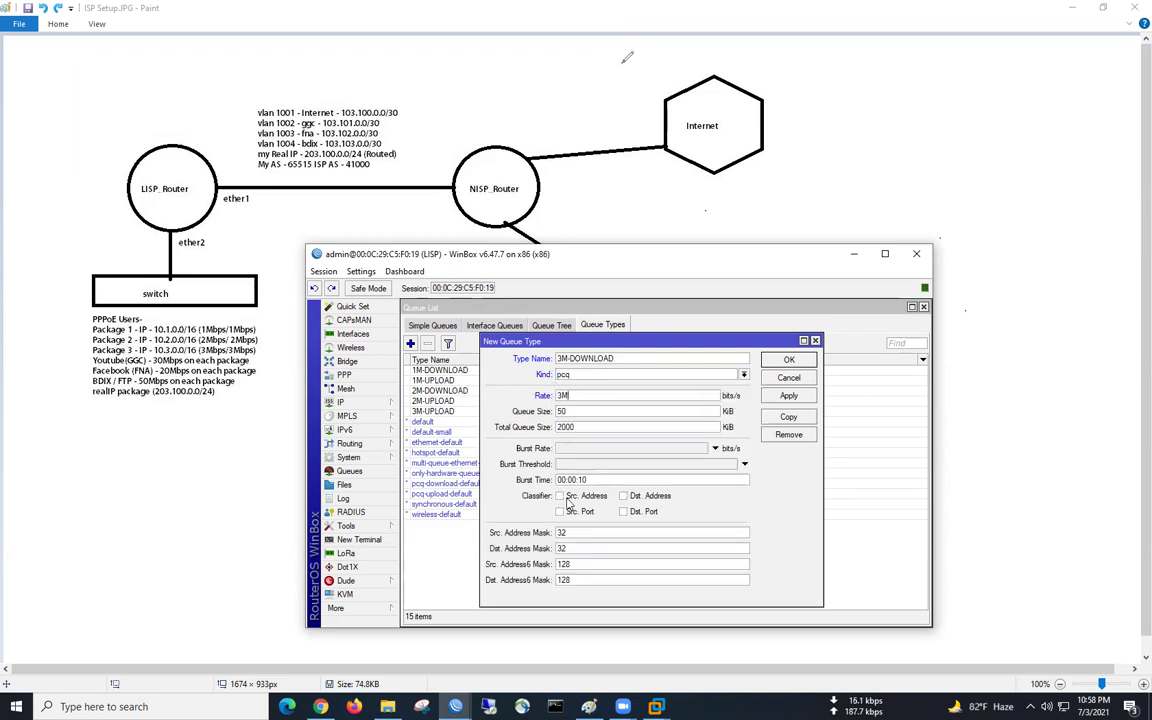
pyautogui.click(624, 496)
pyautogui.doubleClick(565, 358)
pyautogui.moveTo(570, 397); pyautogui.dragTo(549, 395)
pyautogui.click(789, 396)
pyautogui.click(792, 360)
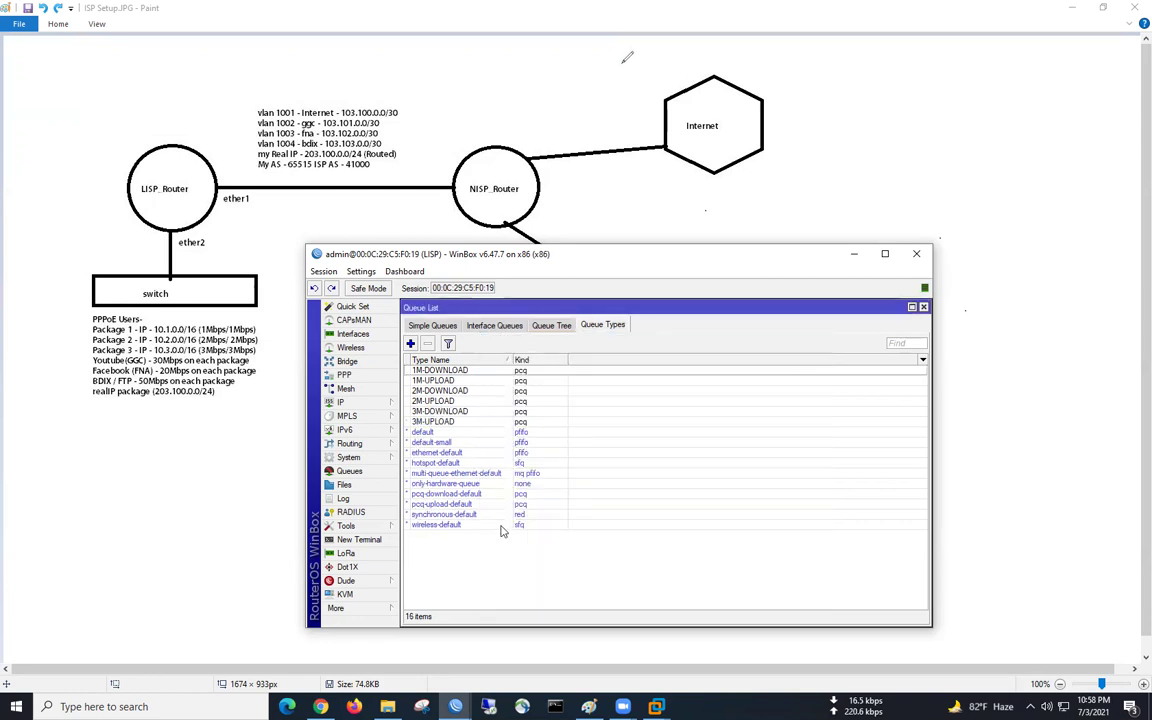
# Review the settings of the 3M-DOWNLOAD queue type and leave them as they are
pyautogui.doubleClick(440, 411)
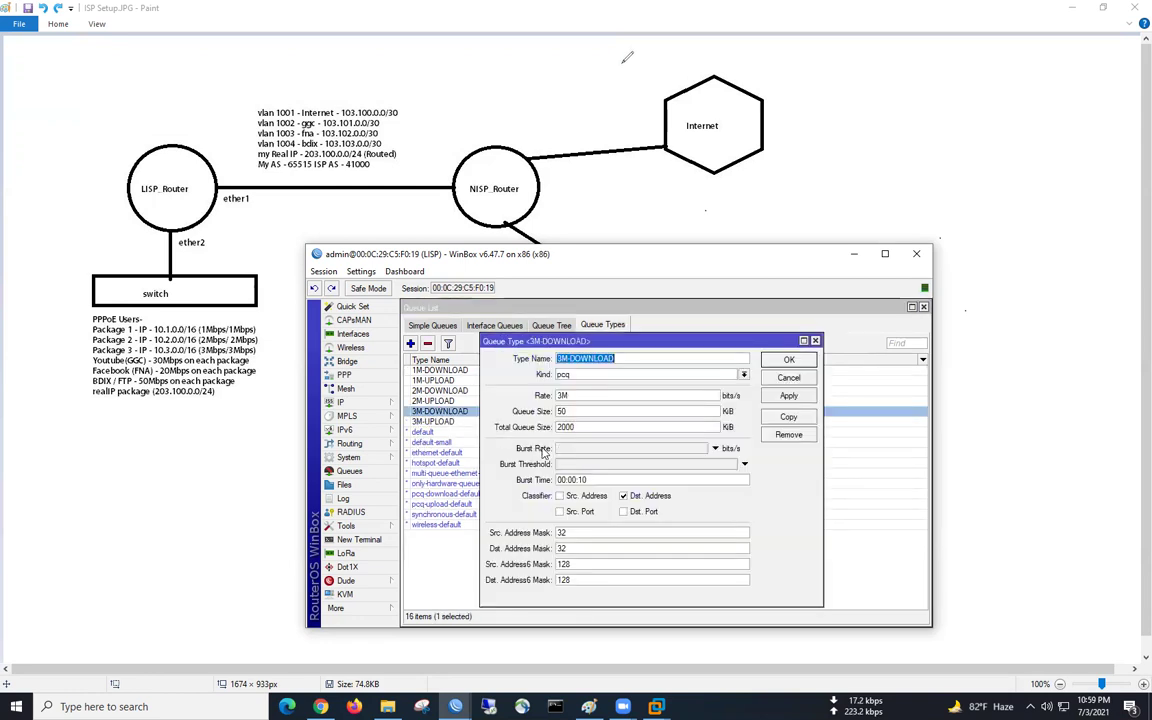
pyautogui.click(789, 377)
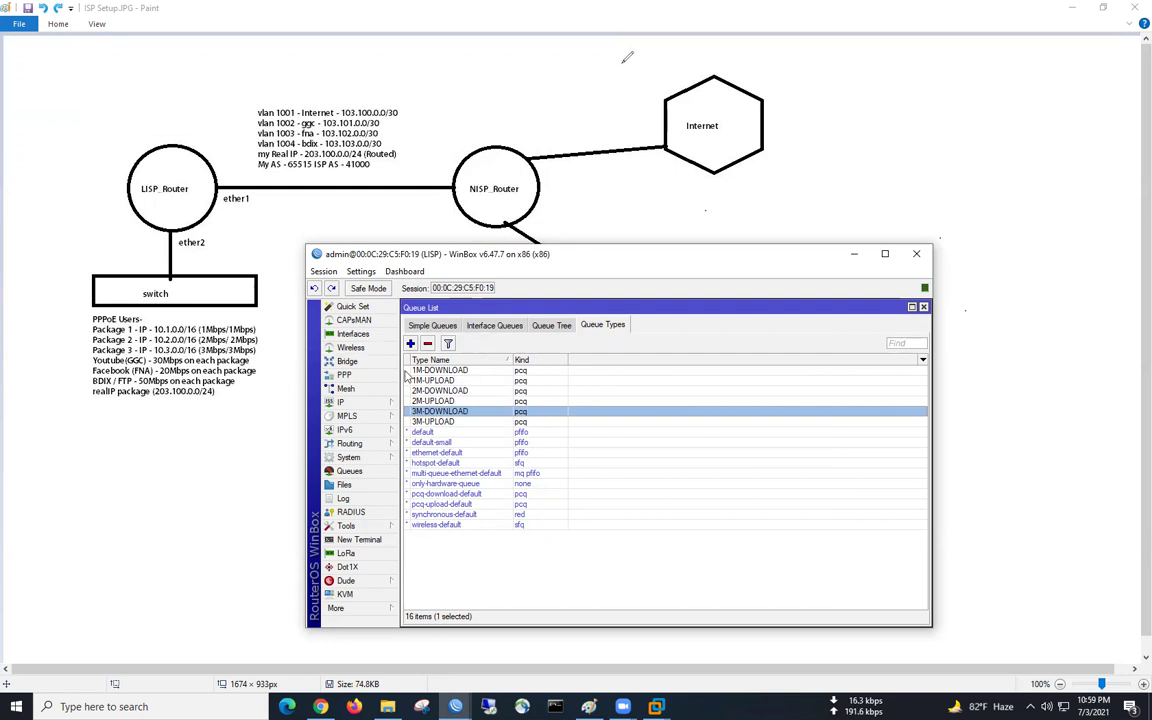
# Start a new simple queue named 1M-INT with target 10.1.0.0/16 and destination INT-1001
pyautogui.click(432, 325)
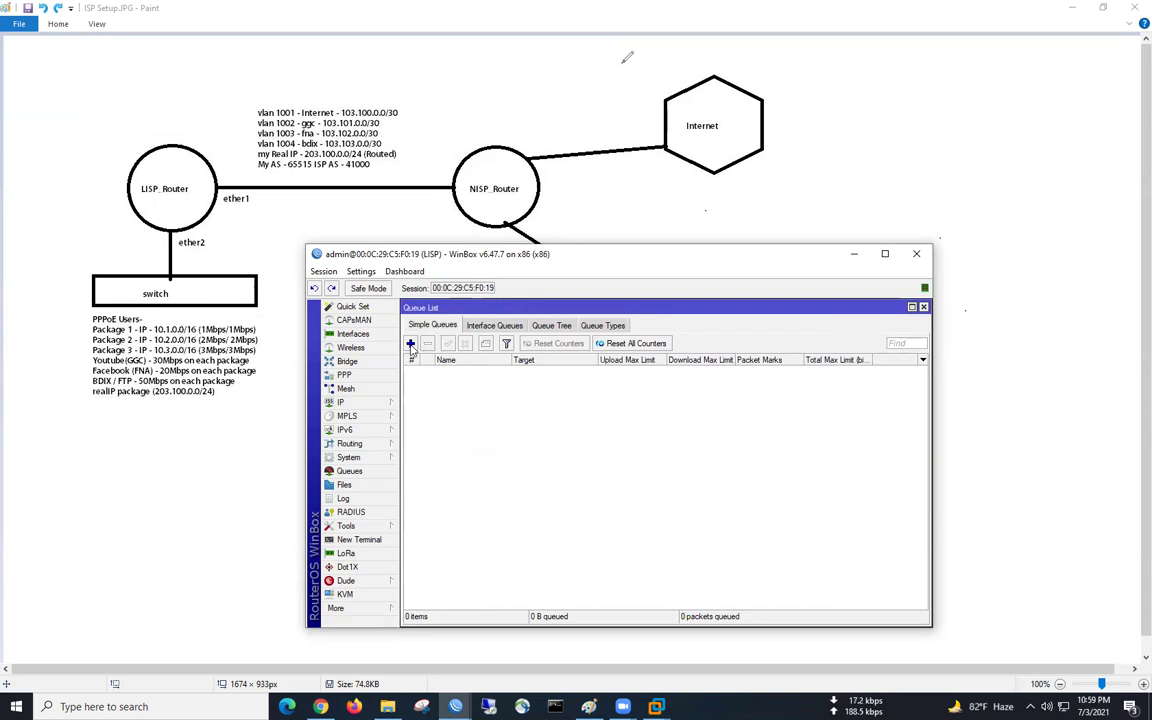
pyautogui.click(410, 343)
pyautogui.write('1M-IN')
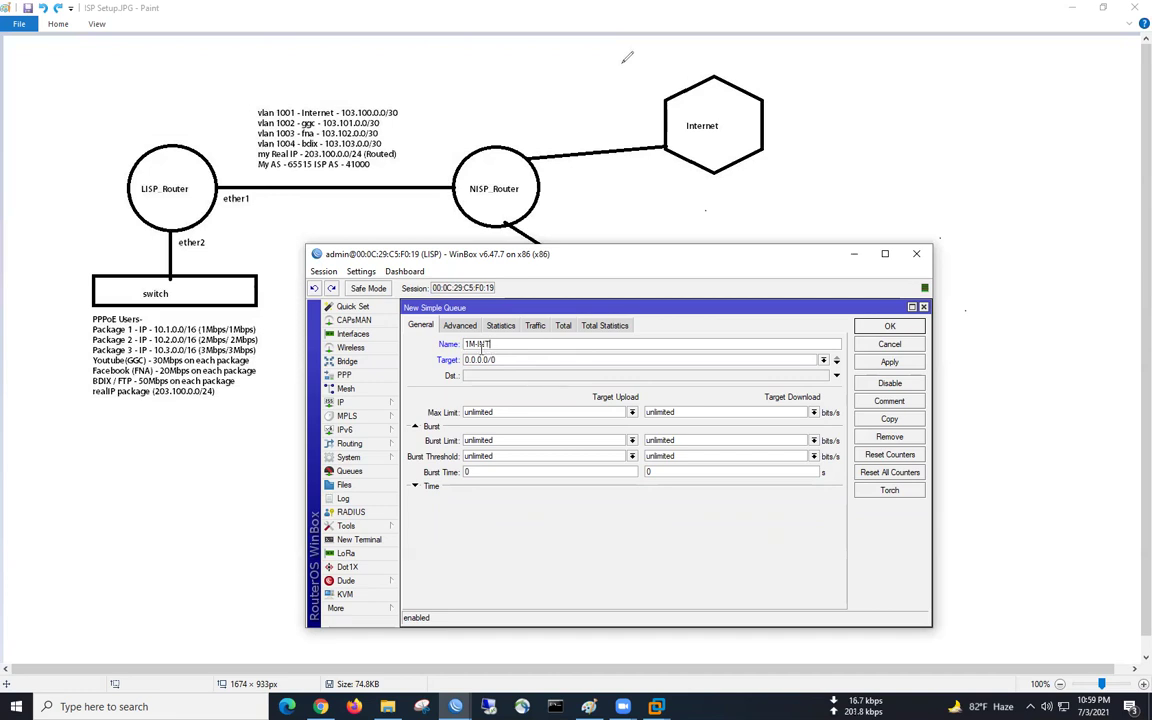
pyautogui.write('T')
pyautogui.press('Tab')
pyautogui.write('10.1.0')
pyautogui.moveTo(511, 359); pyautogui.dragTo(450, 366)
pyautogui.click(480, 375)
pyautogui.click(821, 376)
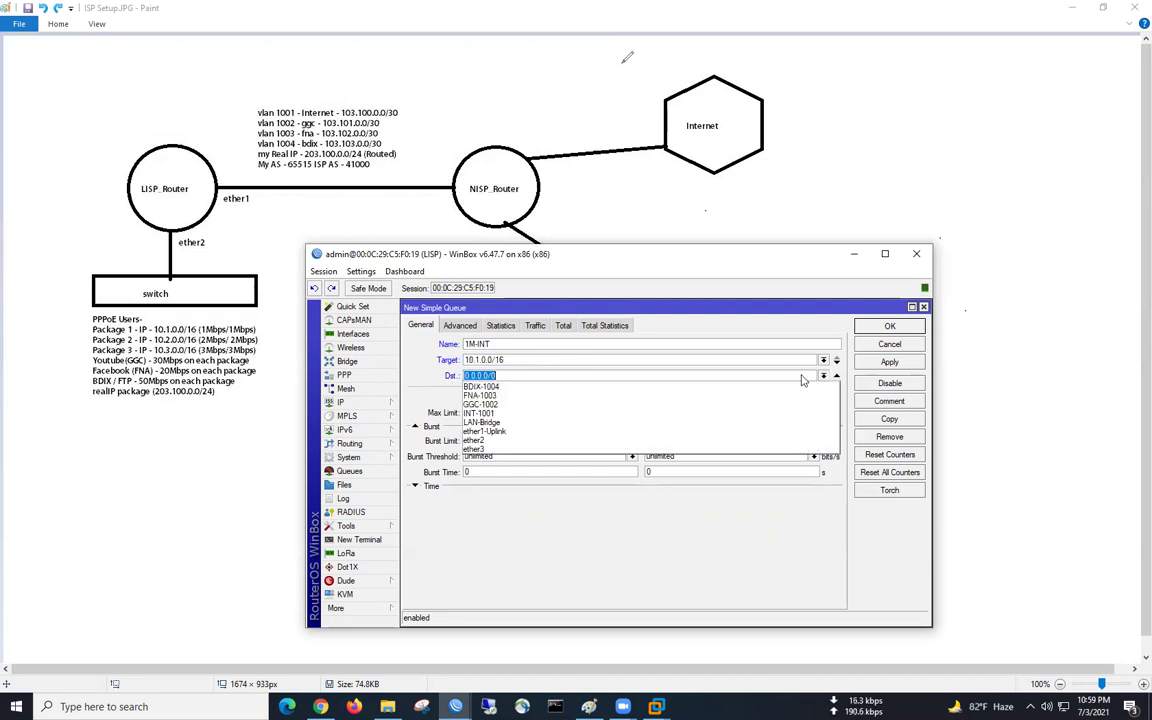
pyautogui.click(492, 404)
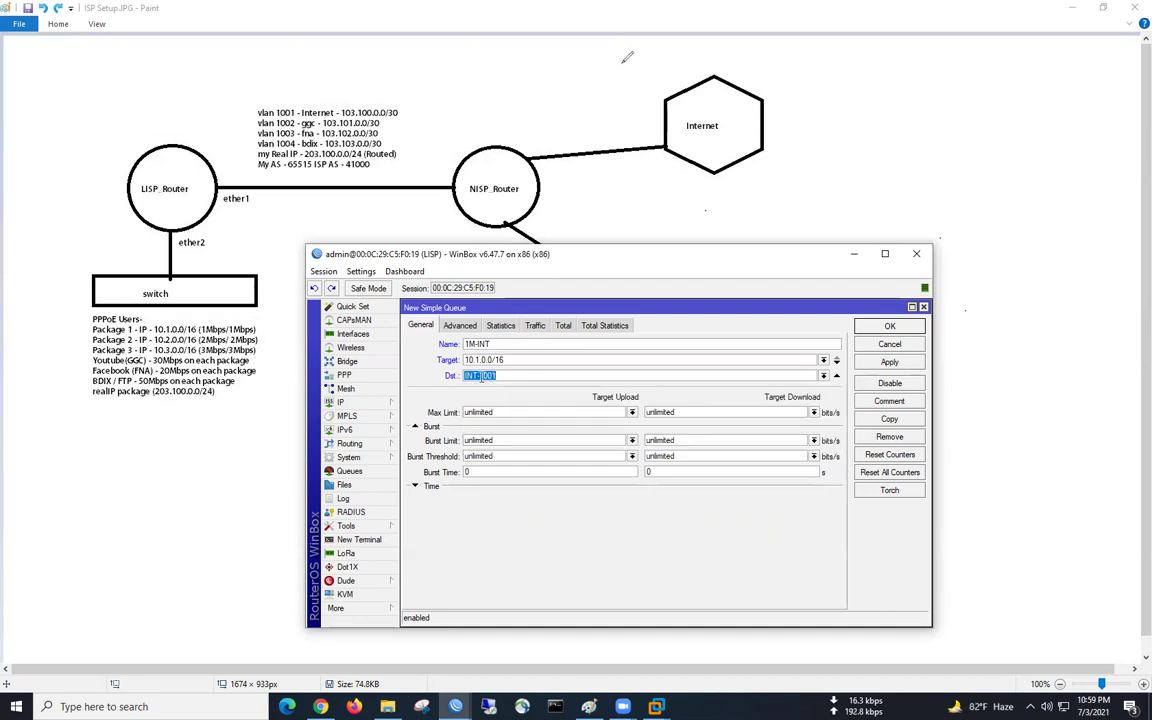
pyautogui.doubleClick(481, 359)
pyautogui.press('Tab')
# Set the 1M-INT queue types to 1M-UPLOAD for upload and 1M-DOWNLOAD for download, and save the queue
pyautogui.click(455, 325)
pyautogui.click(490, 428)
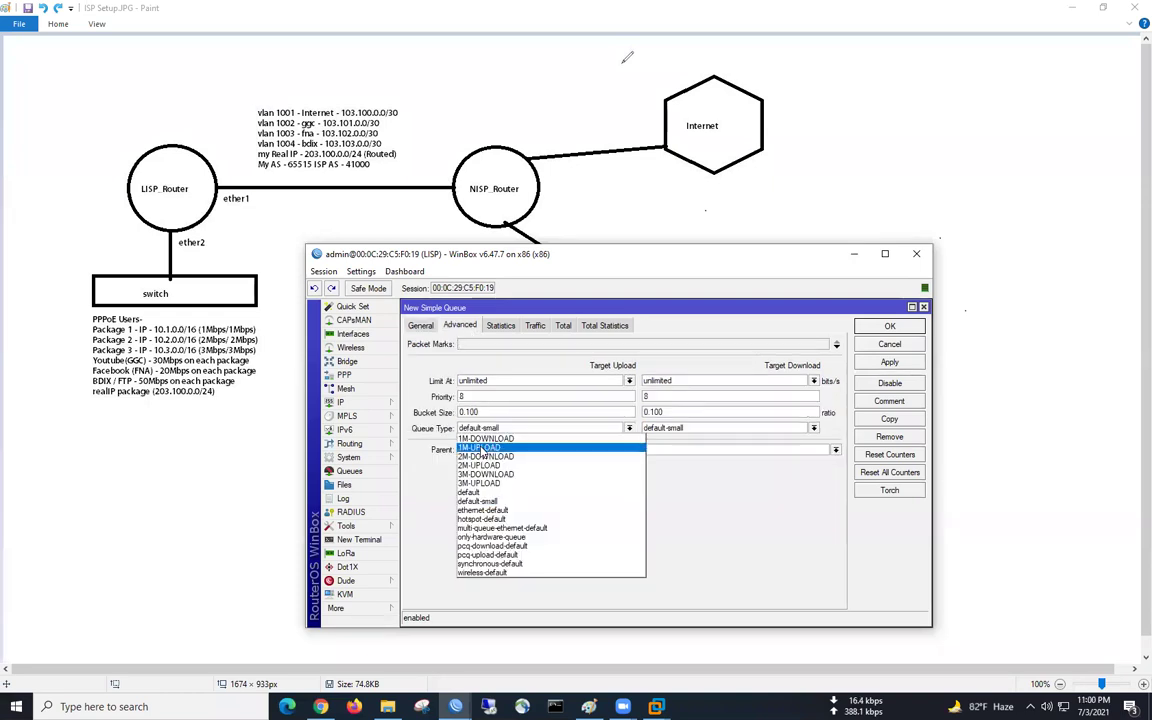
pyautogui.click(495, 440)
pyautogui.click(700, 428)
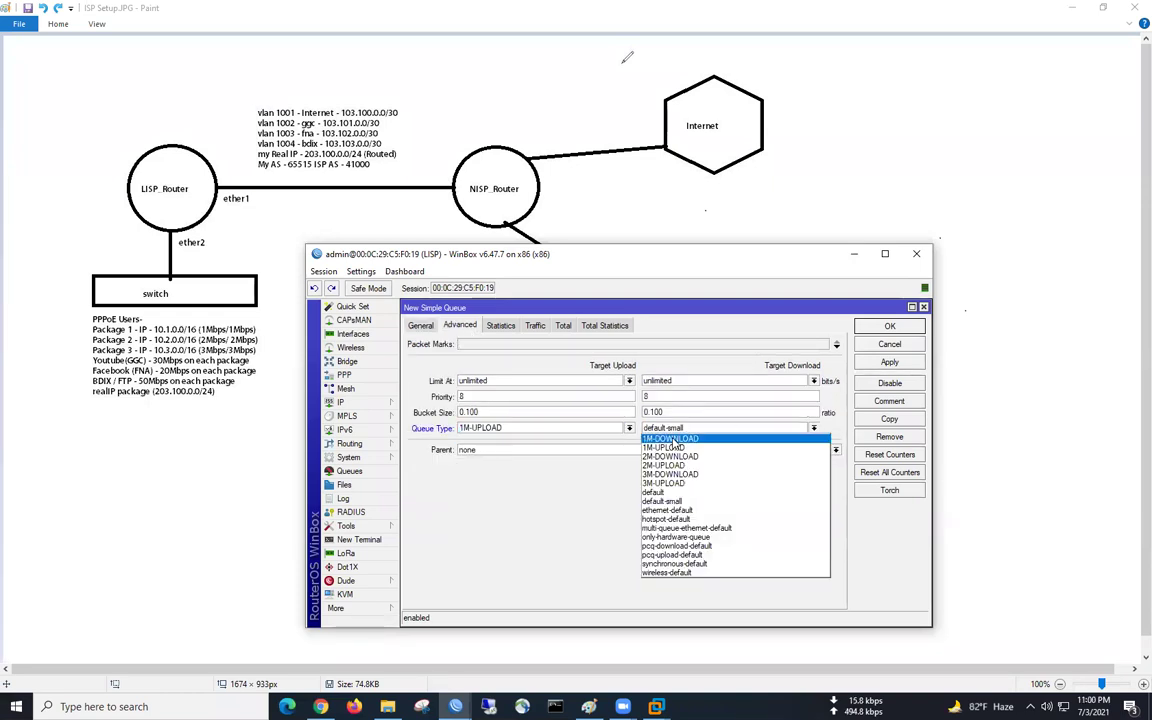
pyautogui.click(680, 440)
pyautogui.click(889, 362)
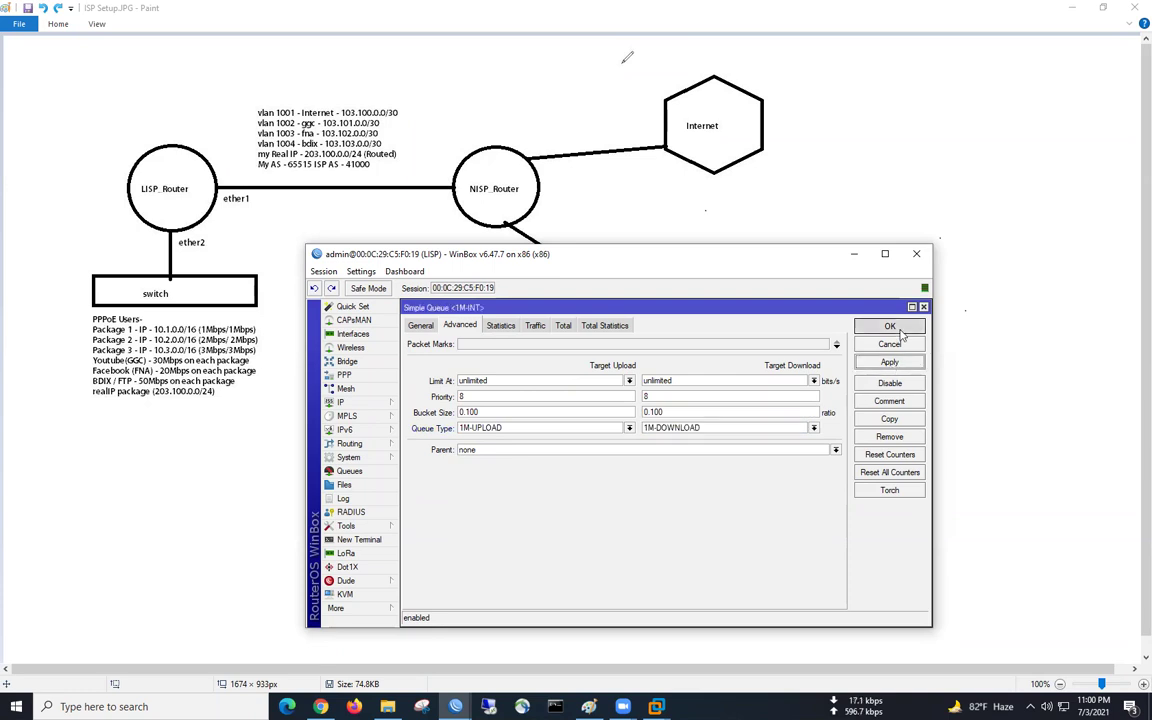
pyautogui.click(889, 326)
# Start a new simple queue named 2M-INT with target 10.2.0.0/16 and choose its destination interface
pyautogui.click(410, 343)
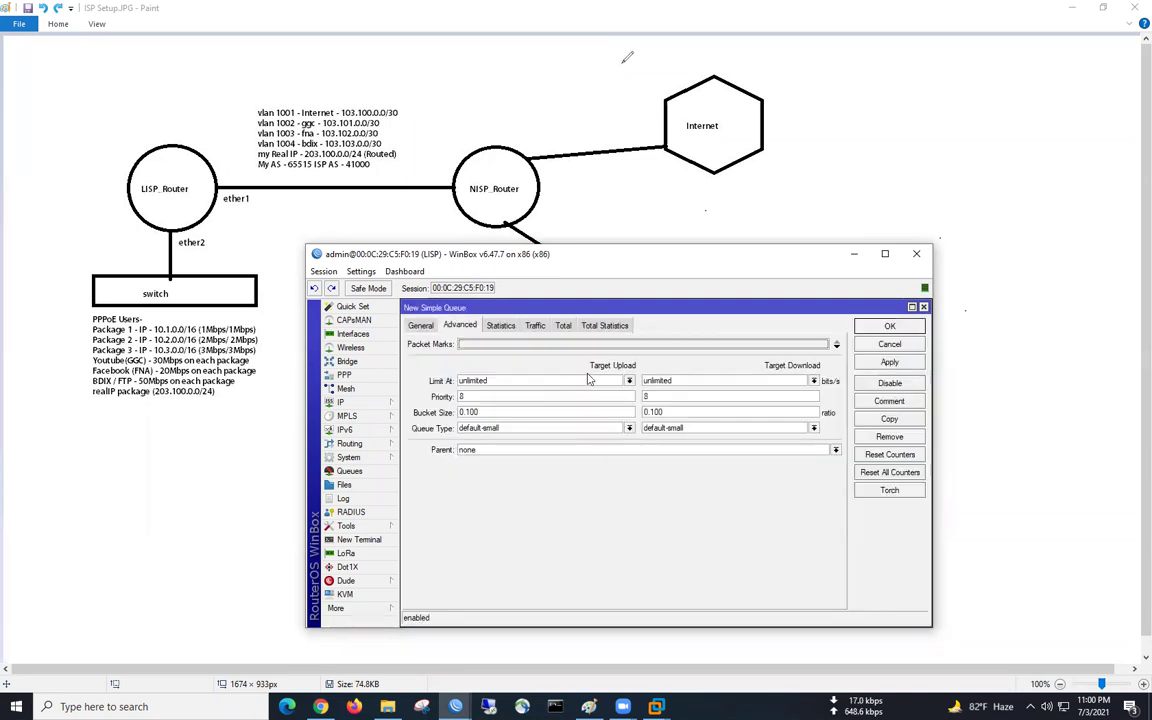
pyautogui.click(420, 326)
pyautogui.write('2M-INT')
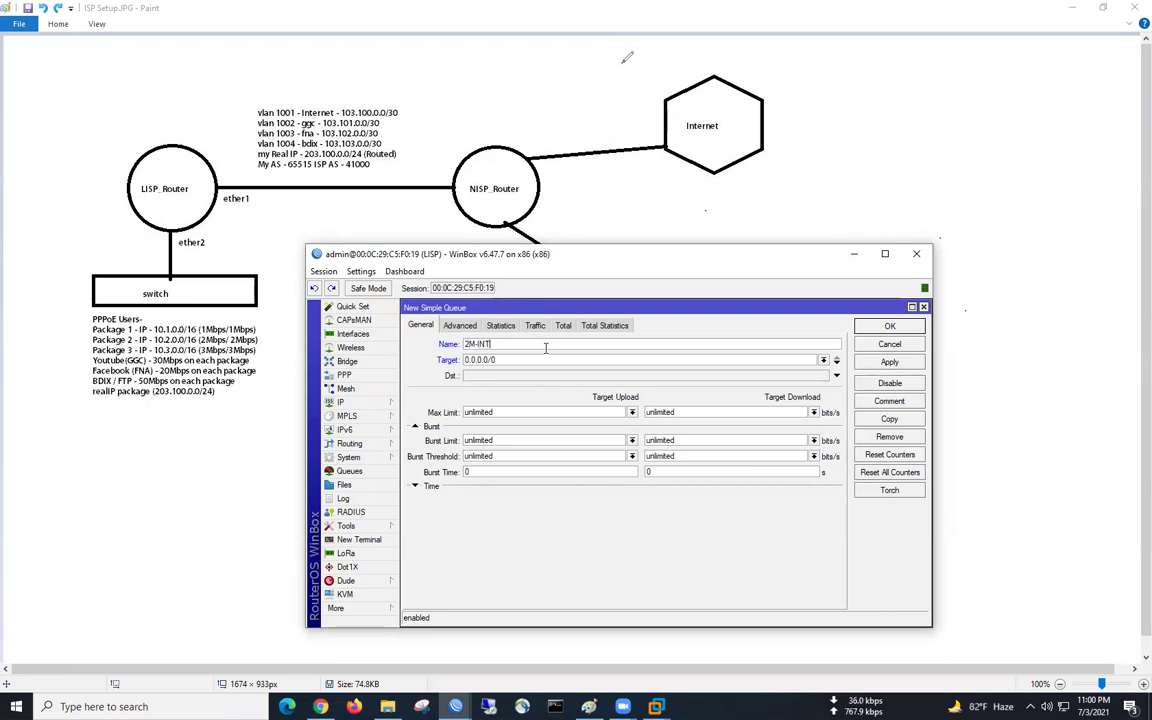
pyautogui.press('Tab')
pyautogui.write('10.2.0.0/1')
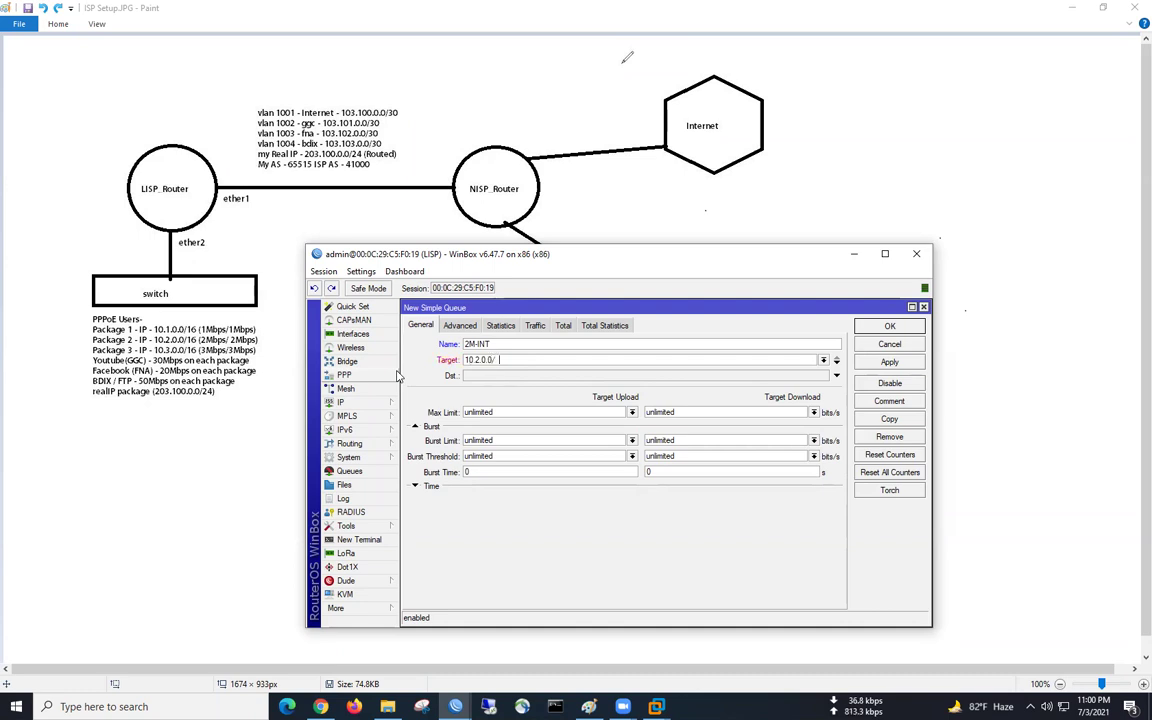
pyautogui.write('6')
pyautogui.click(504, 376)
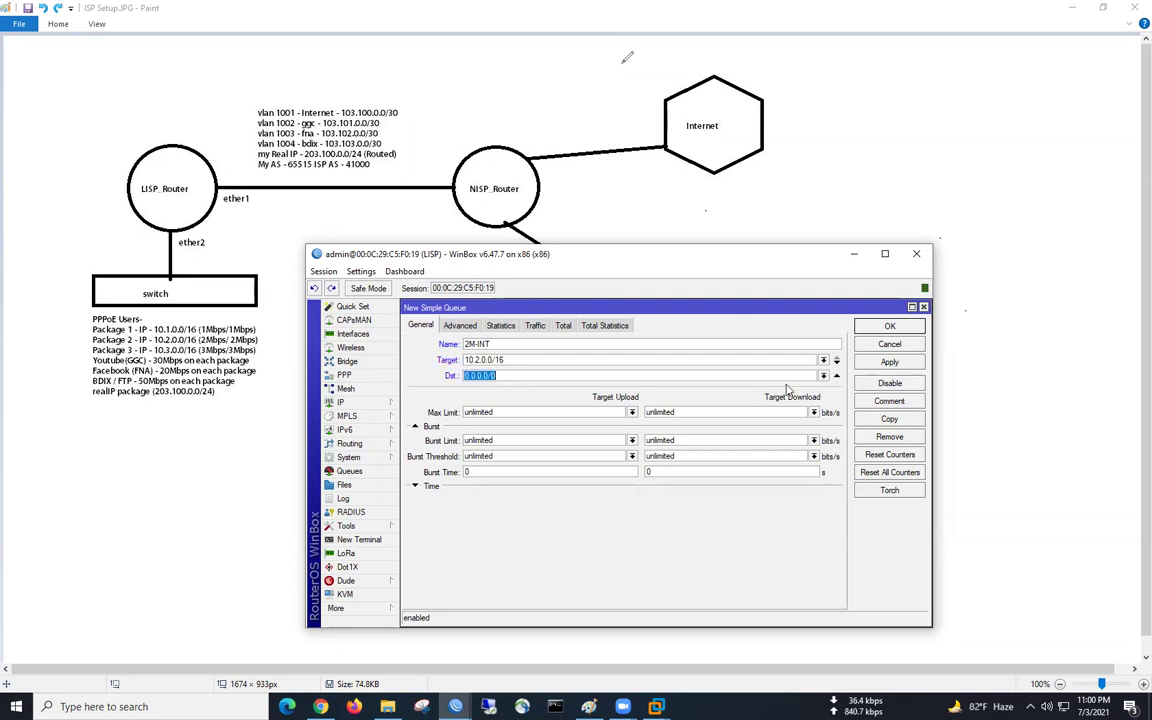
pyautogui.click(823, 376)
pyautogui.click(480, 396)
# Set the 2M-INT queue types to 2M-UPLOAD for upload and 2M-DOWNLOAD for download, and save the queue
pyautogui.click(460, 325)
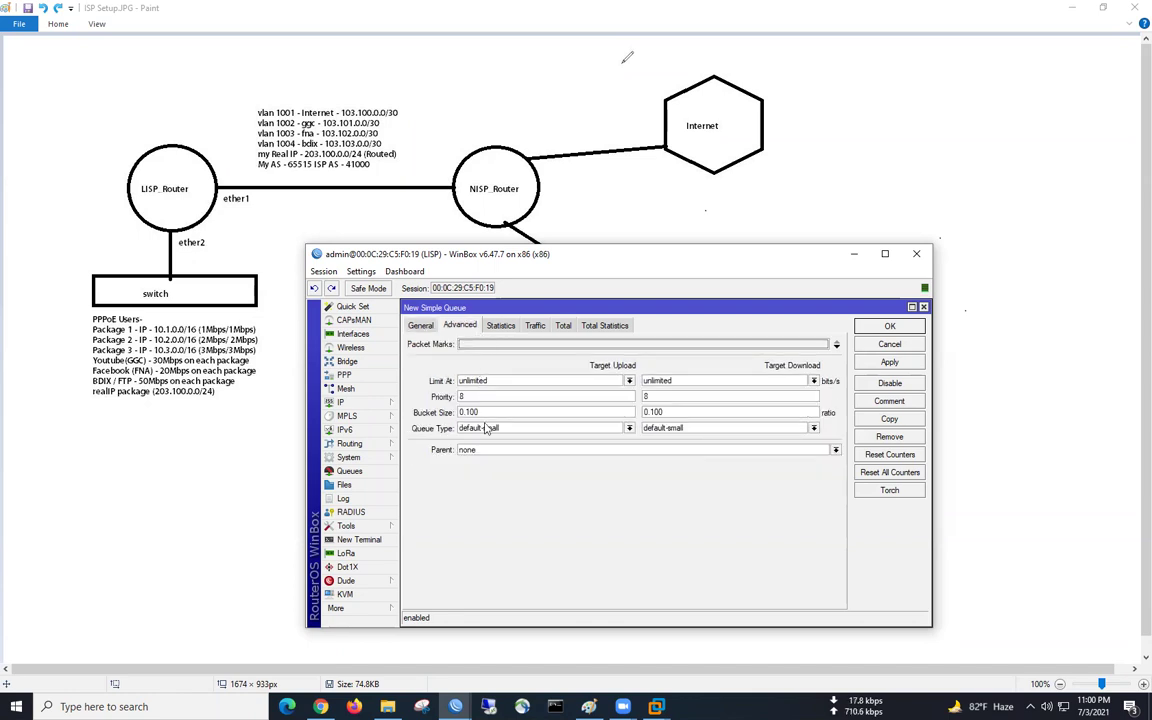
pyautogui.click(490, 428)
pyautogui.click(480, 465)
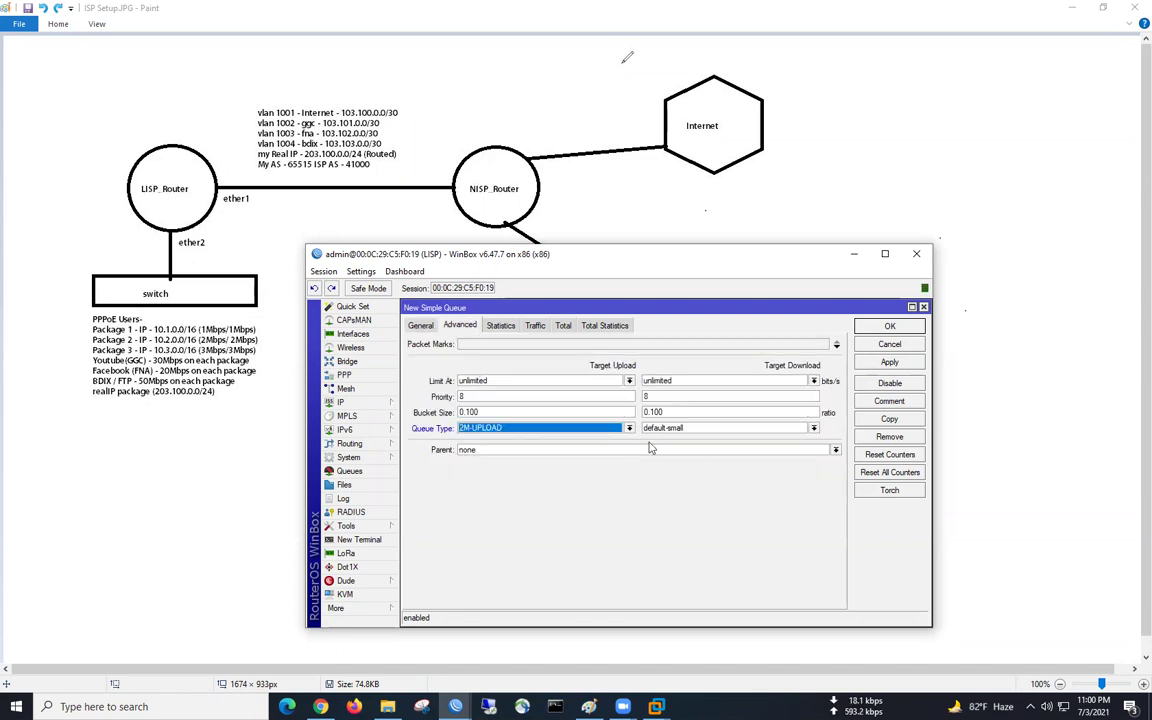
pyautogui.click(662, 428)
pyautogui.click(668, 457)
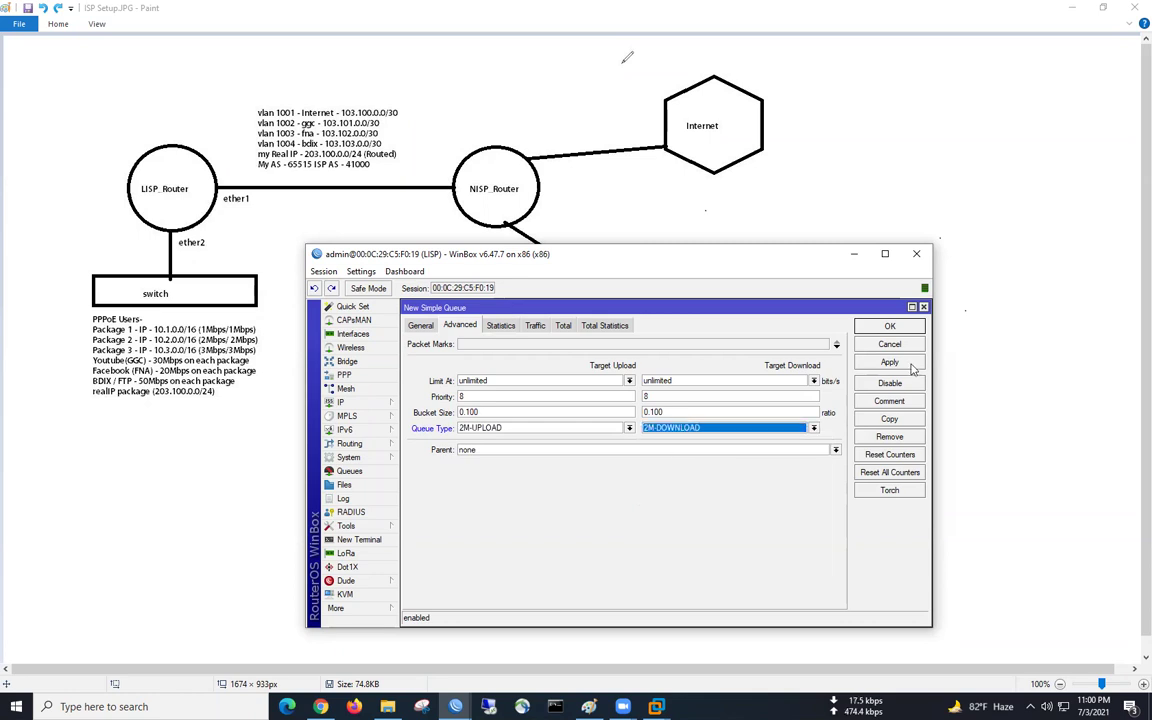
pyautogui.click(900, 328)
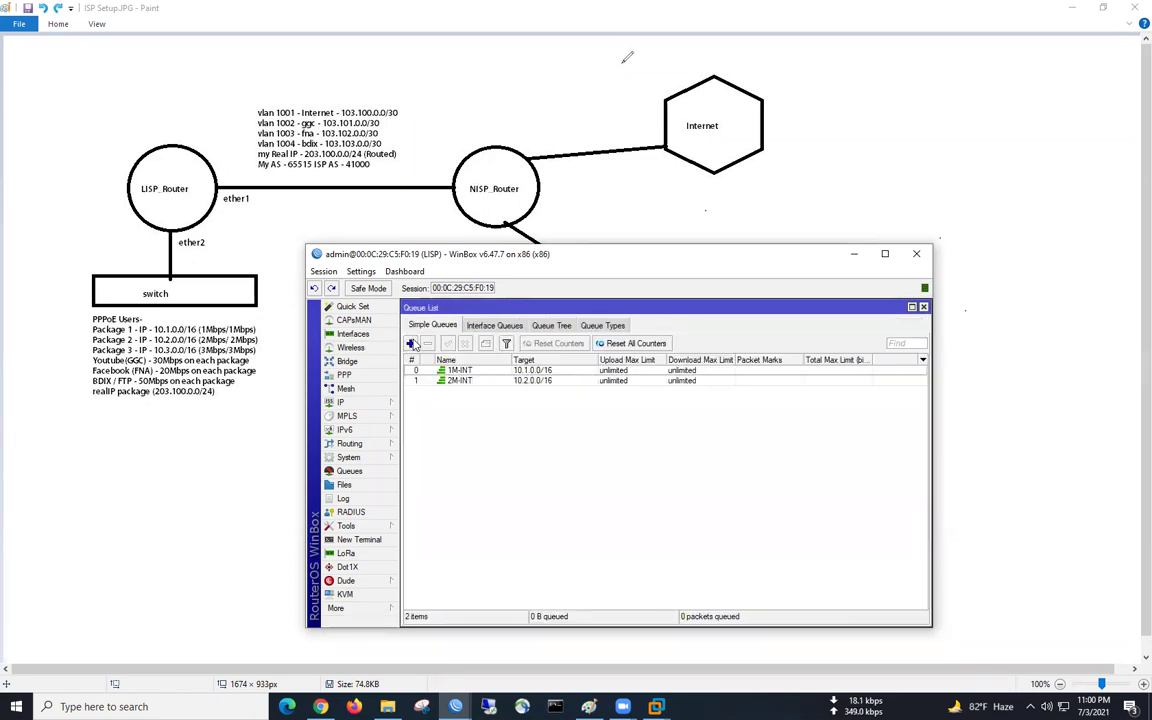
# Start a new simple queue named 3M-INT with target 10.3.0.0/16 and destination INT-1001
pyautogui.click(410, 343)
pyautogui.click(421, 326)
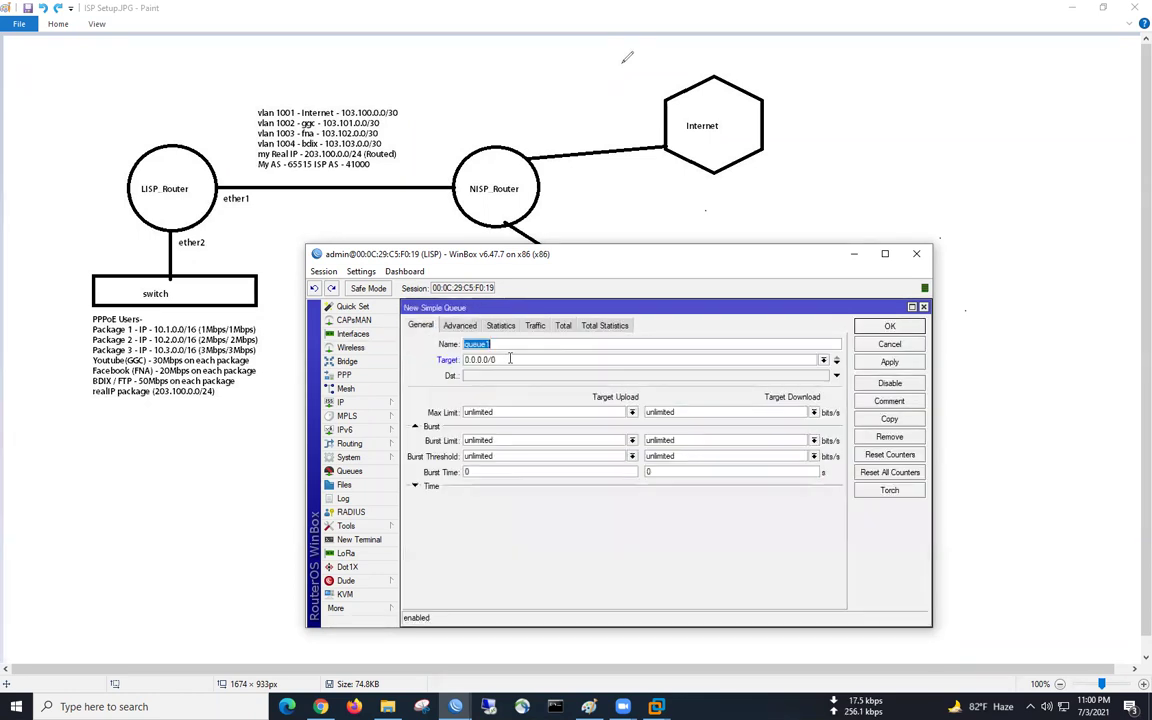
pyautogui.write('3M-INT')
pyautogui.moveTo(521, 360); pyautogui.dragTo(357, 369)
pyautogui.write('10')
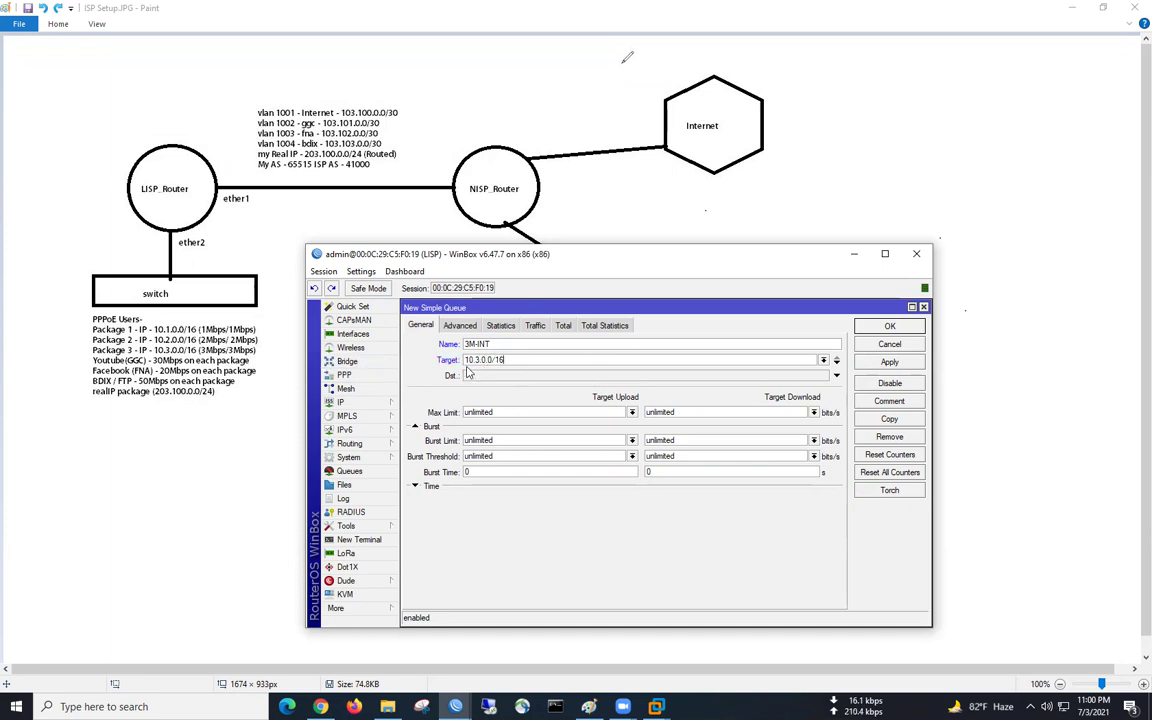
pyautogui.click(836, 375)
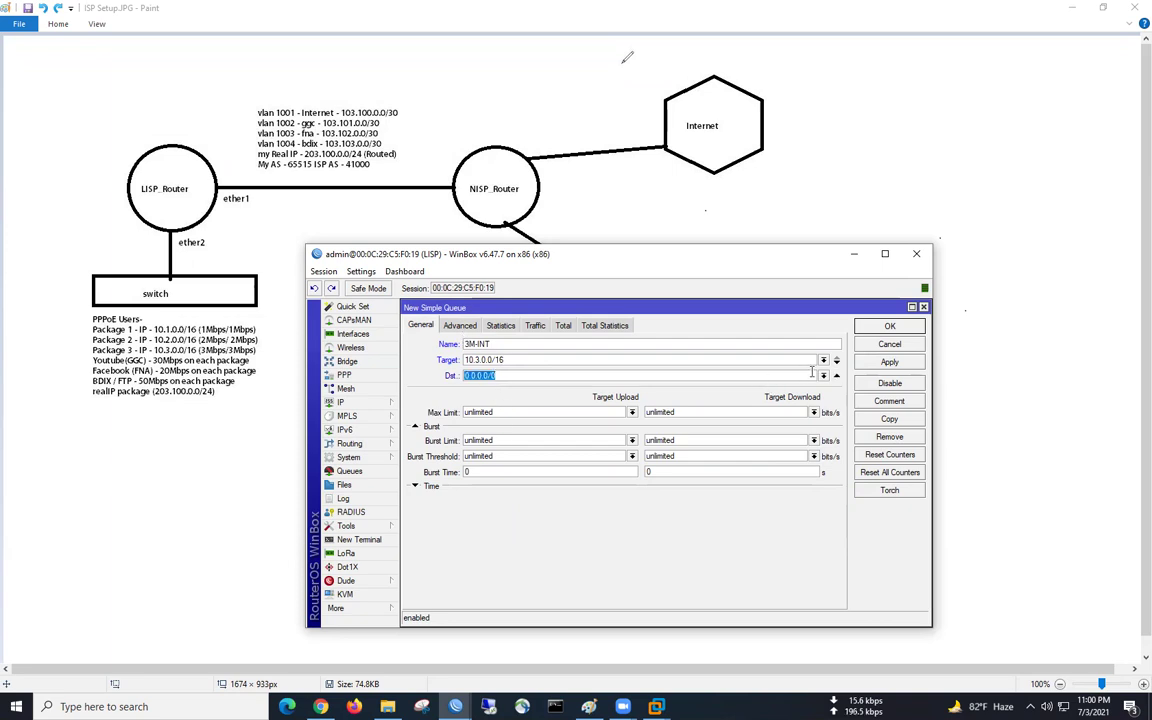
pyautogui.click(823, 376)
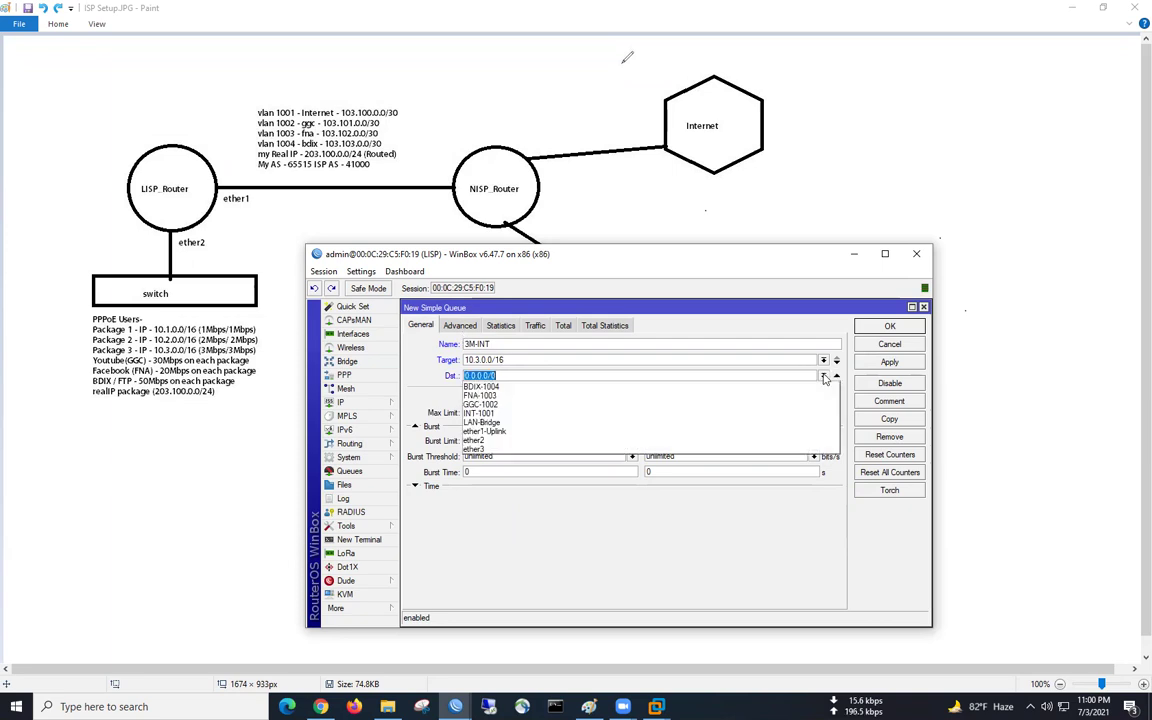
pyautogui.click(490, 413)
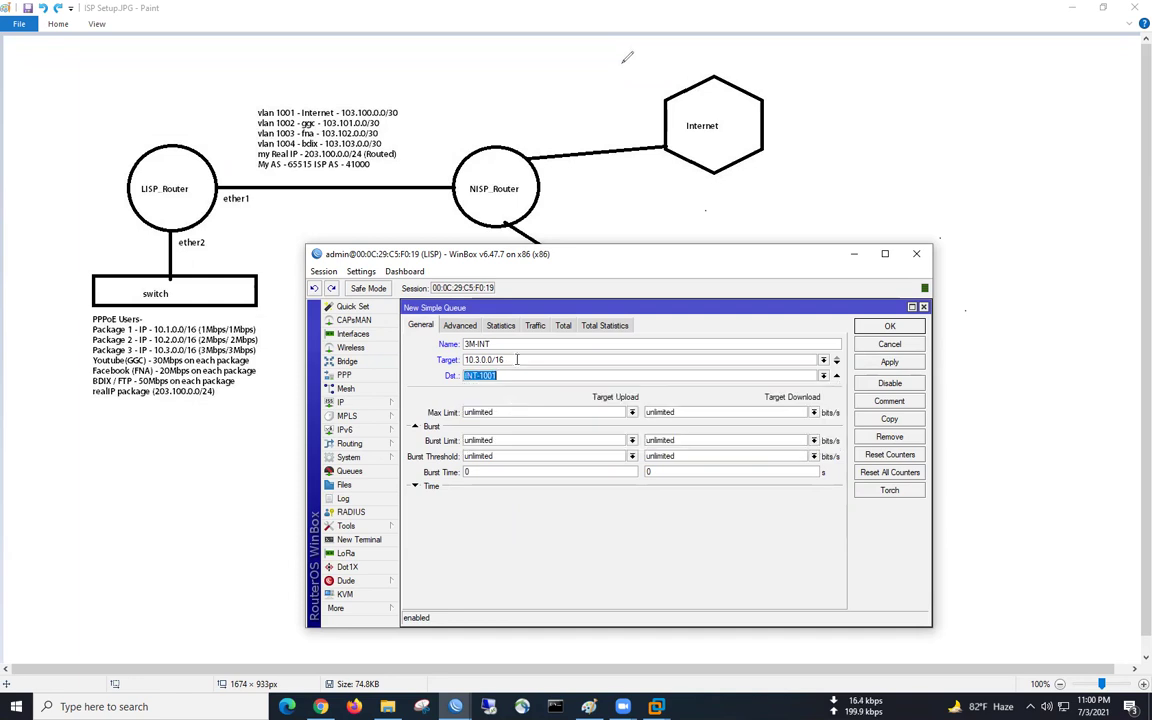
# Set the 3M-INT queue types to 3M-UPLOAD for upload and 3M-DOWNLOAD for download, and save the queue
pyautogui.click(456, 325)
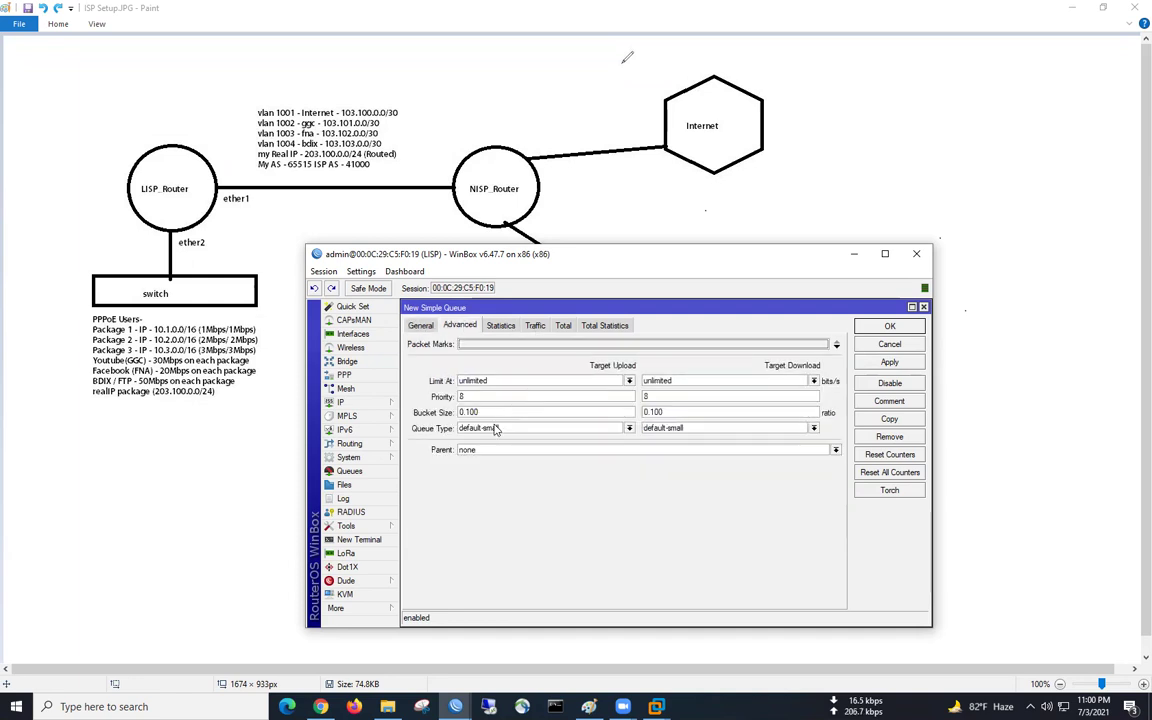
pyautogui.click(490, 428)
pyautogui.click(480, 483)
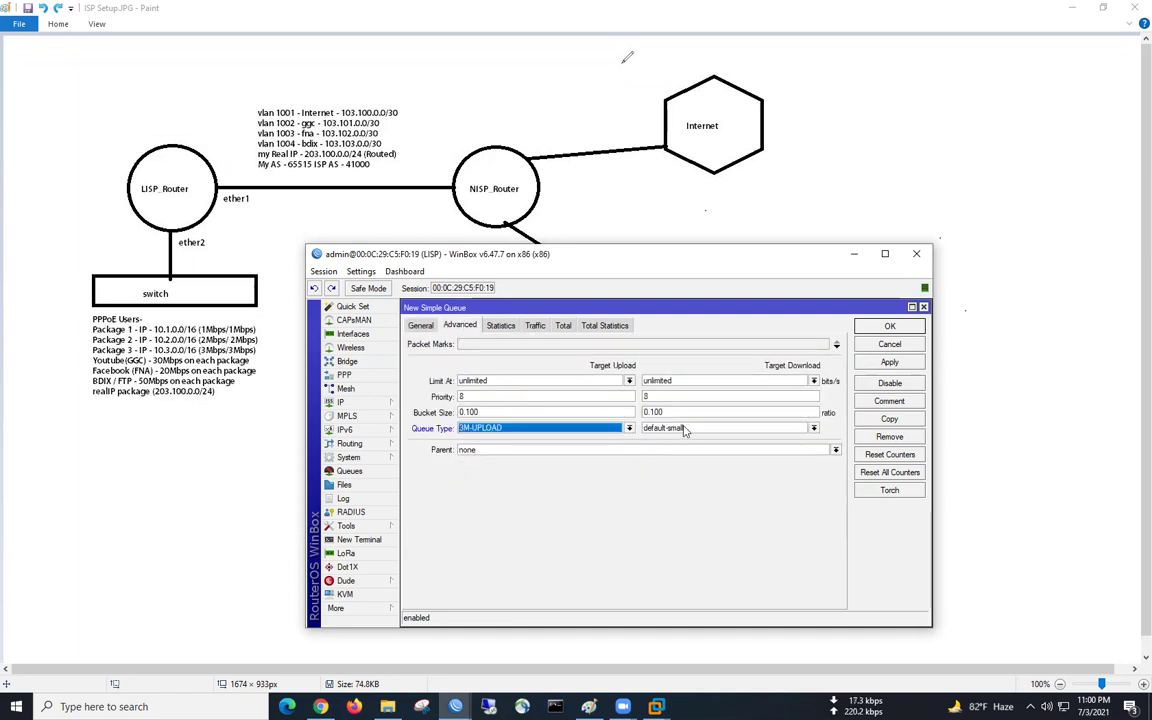
pyautogui.click(681, 428)
pyautogui.click(670, 474)
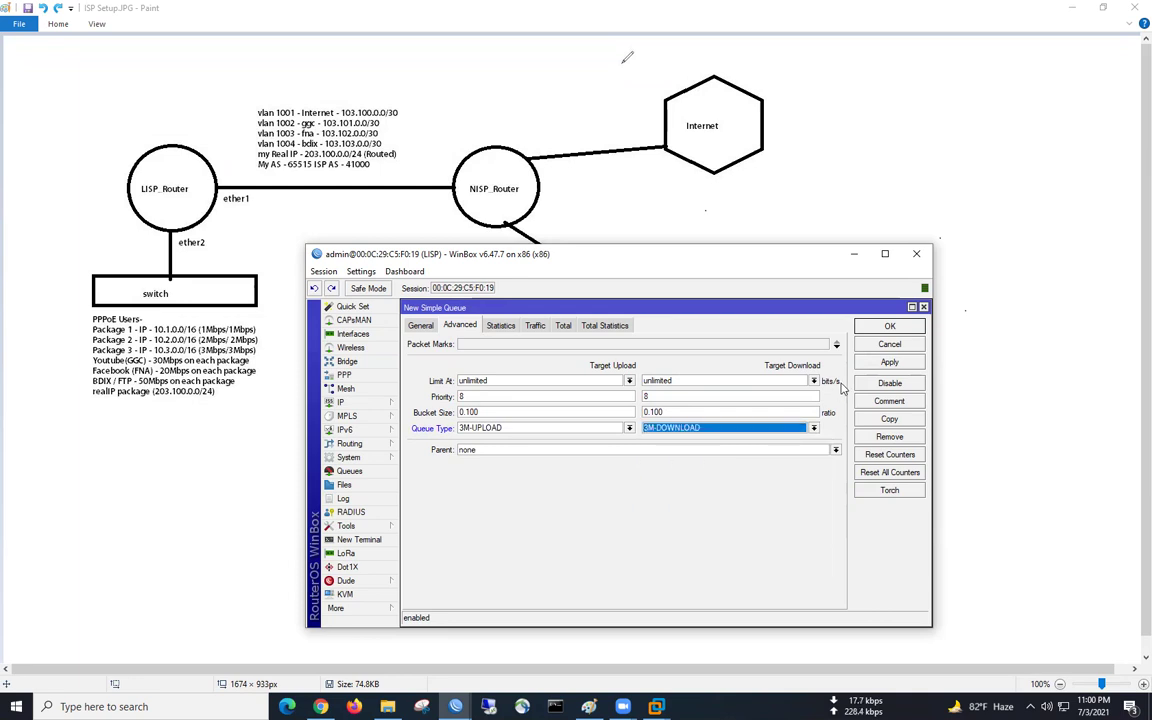
pyautogui.click(890, 326)
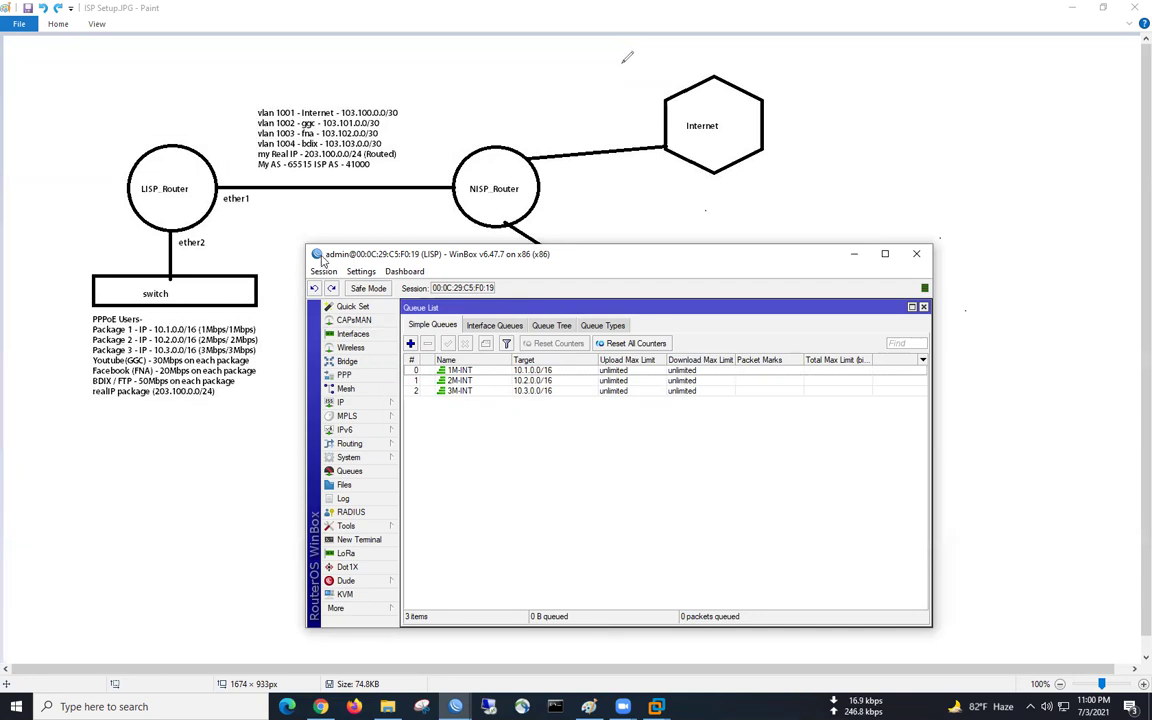
# Add a pcq queue type named GGC-UPLOAD with a 30M rate, classified by source address
pyautogui.moveTo(305, 243); pyautogui.dragTo(240, 198)
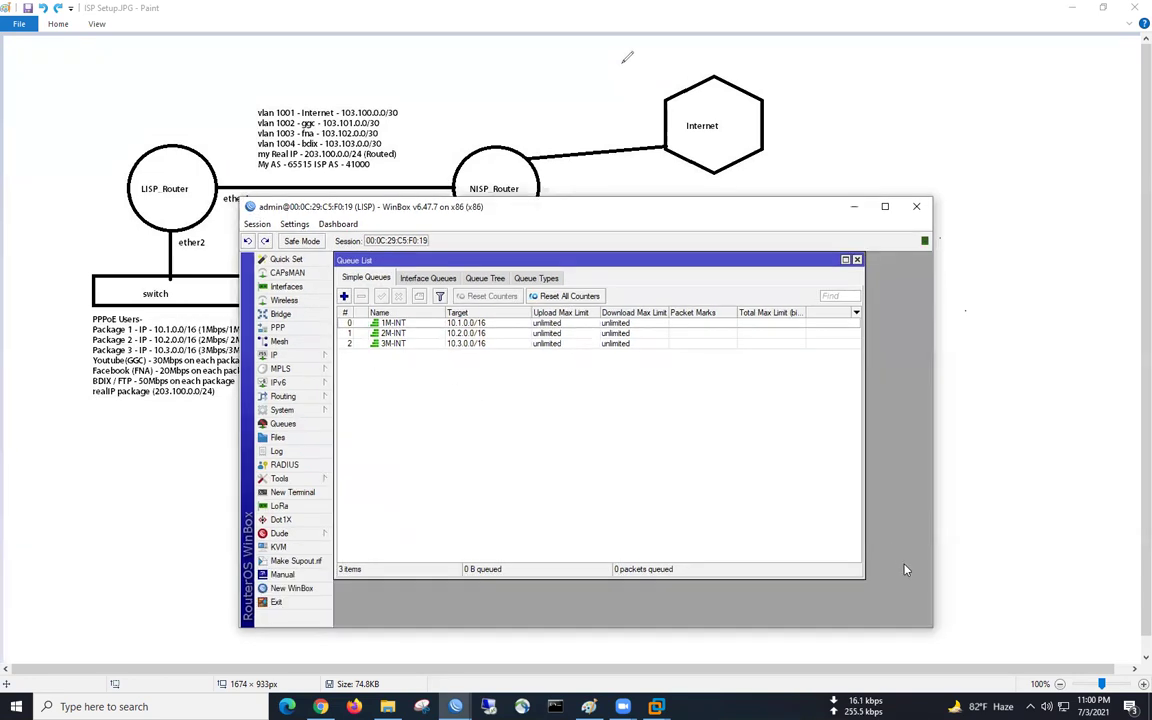
pyautogui.moveTo(863, 576); pyautogui.dragTo(922, 606)
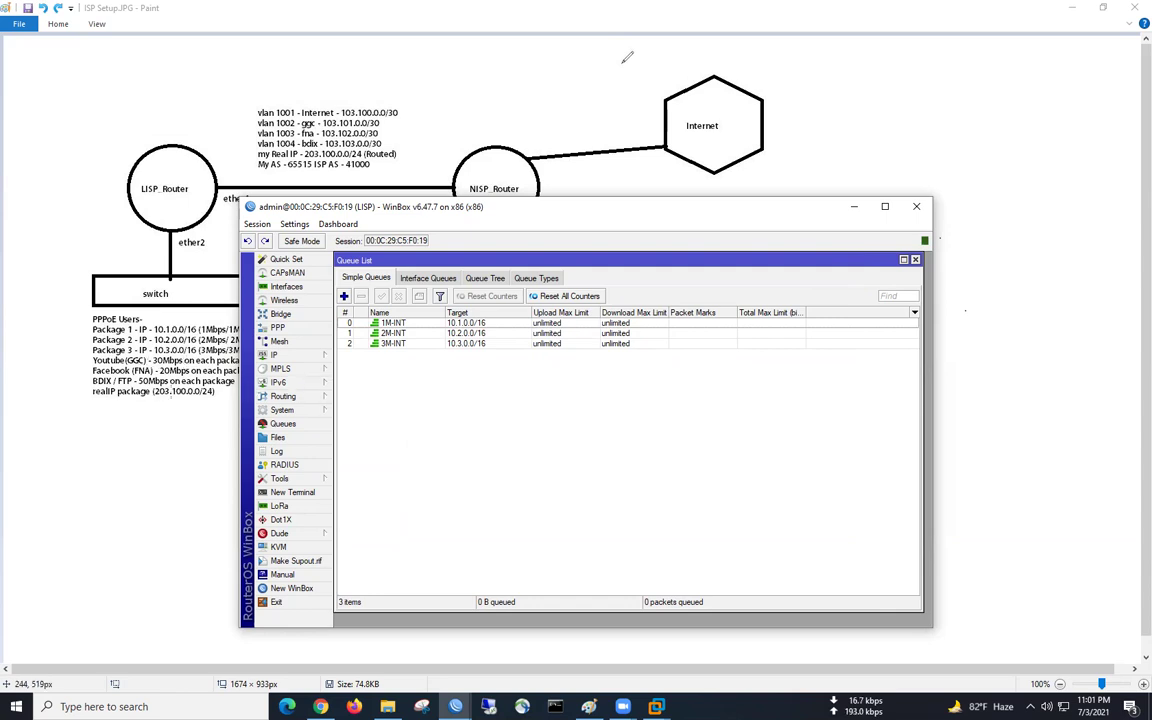
pyautogui.click(536, 278)
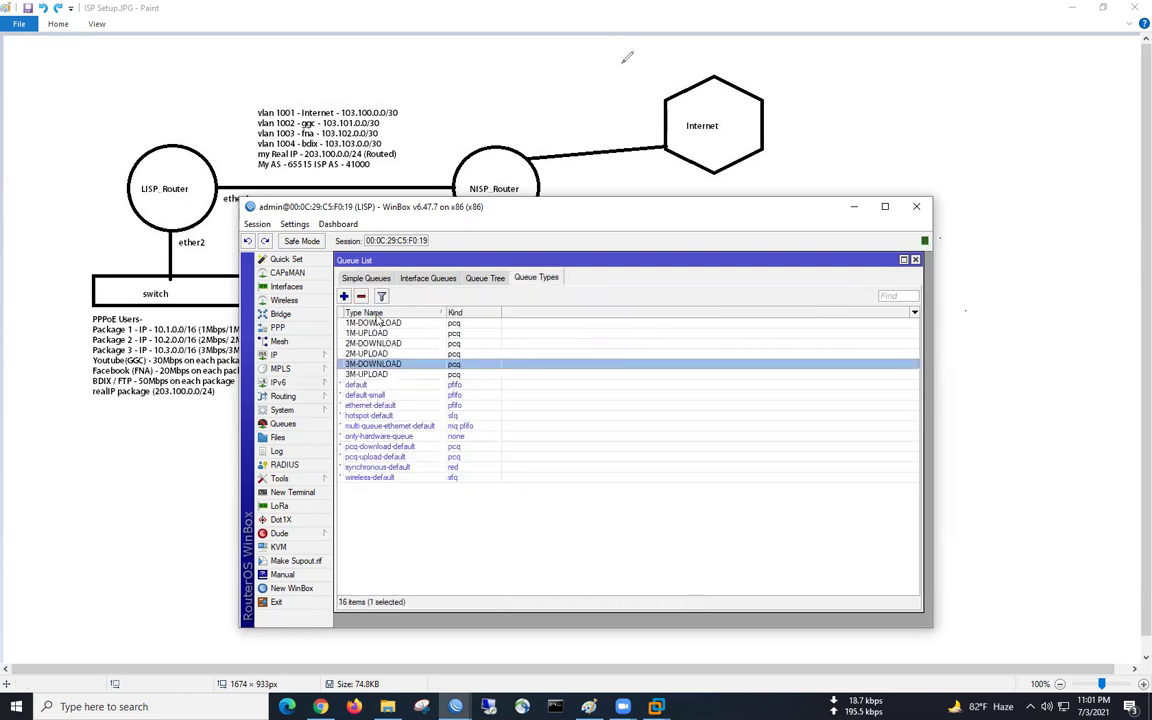
pyautogui.click(345, 296)
pyautogui.write('GGC-UPLOAD')
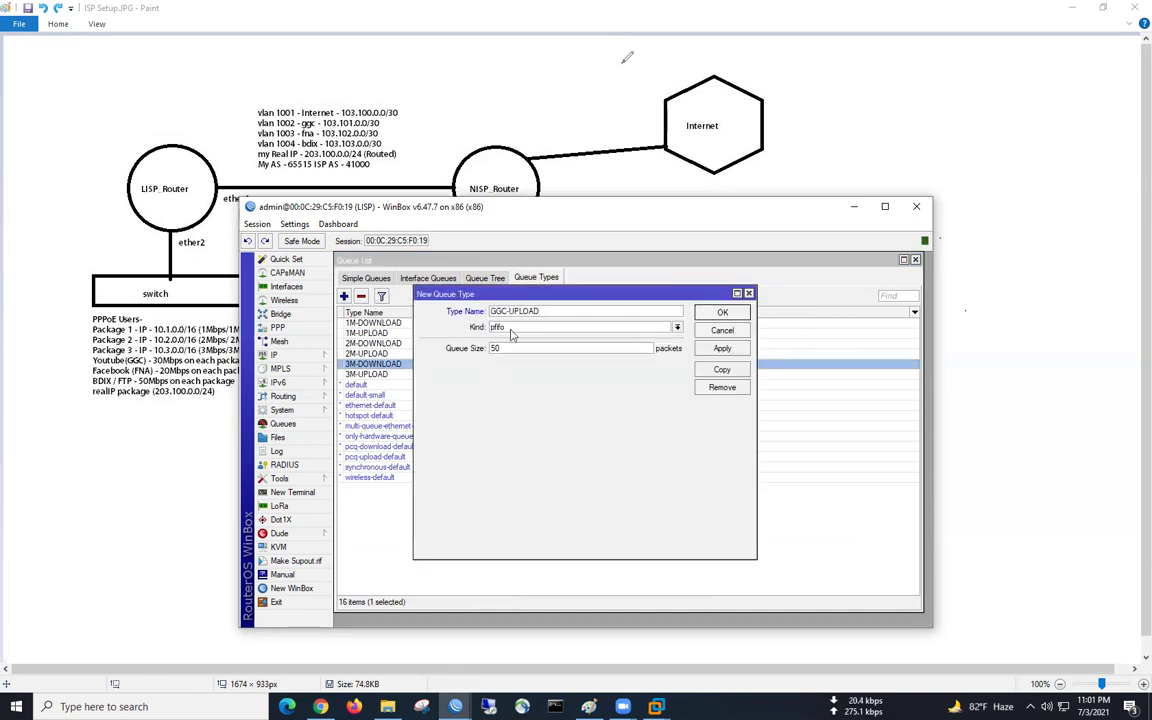
pyautogui.click(500, 327)
pyautogui.click(503, 370)
pyautogui.click(500, 327)
pyautogui.click(505, 375)
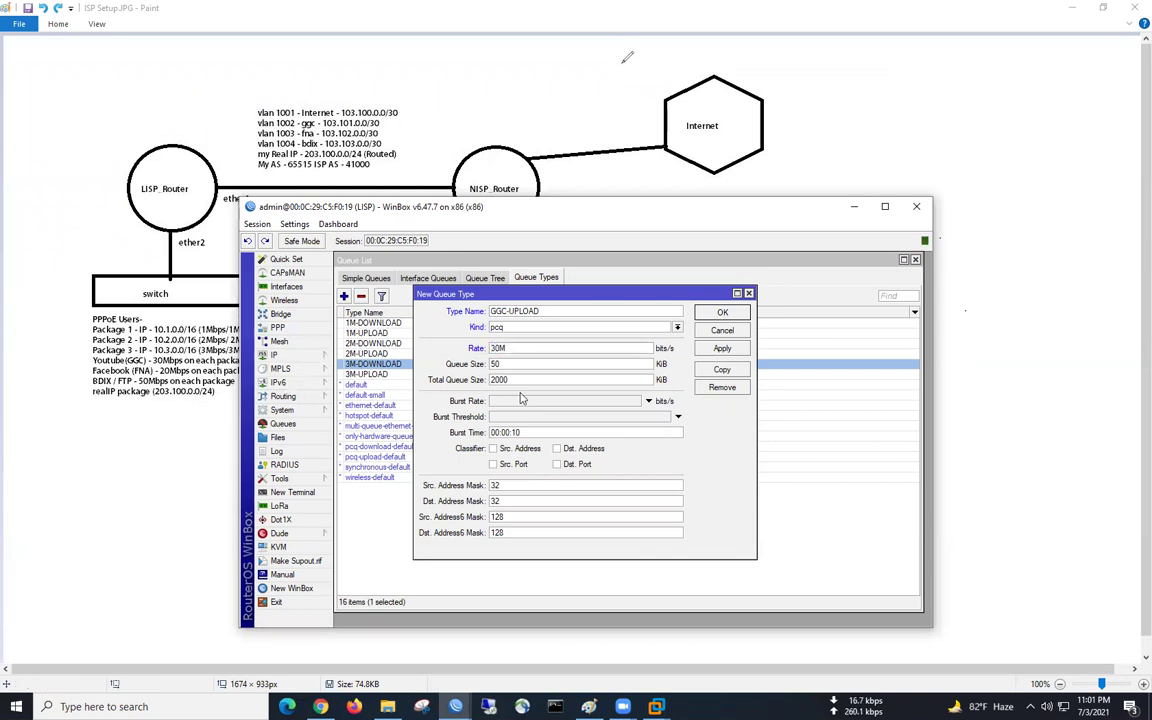
pyautogui.click(493, 448)
pyautogui.click(722, 348)
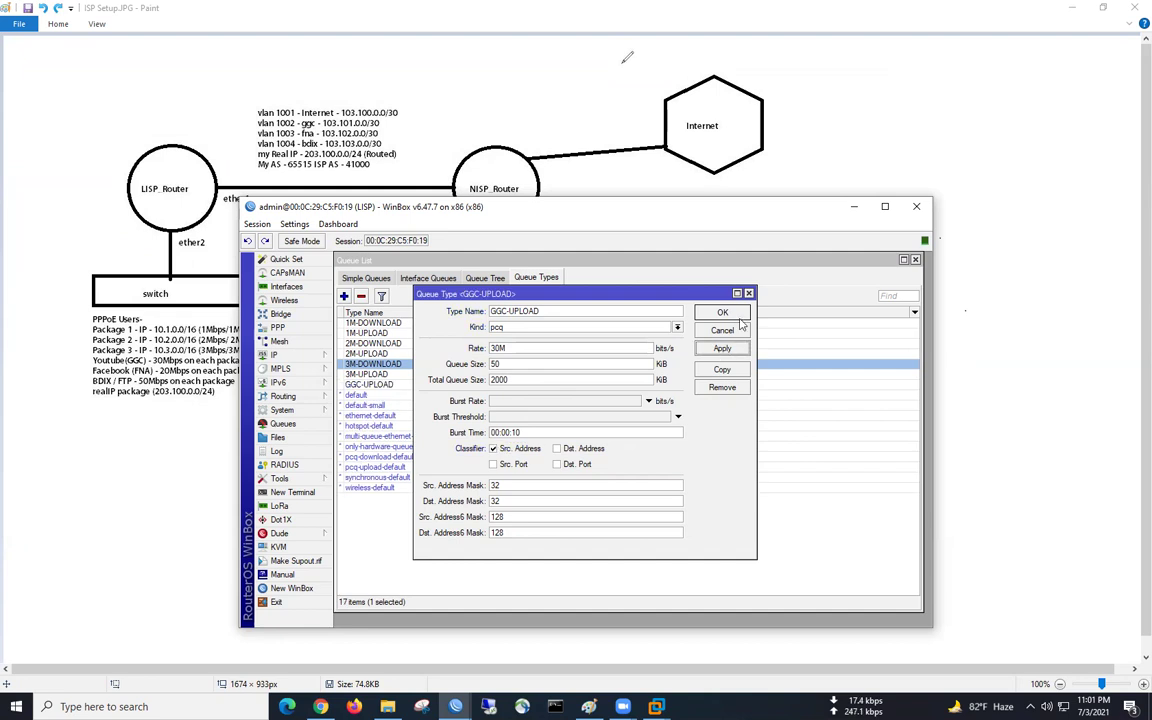
pyautogui.click(722, 313)
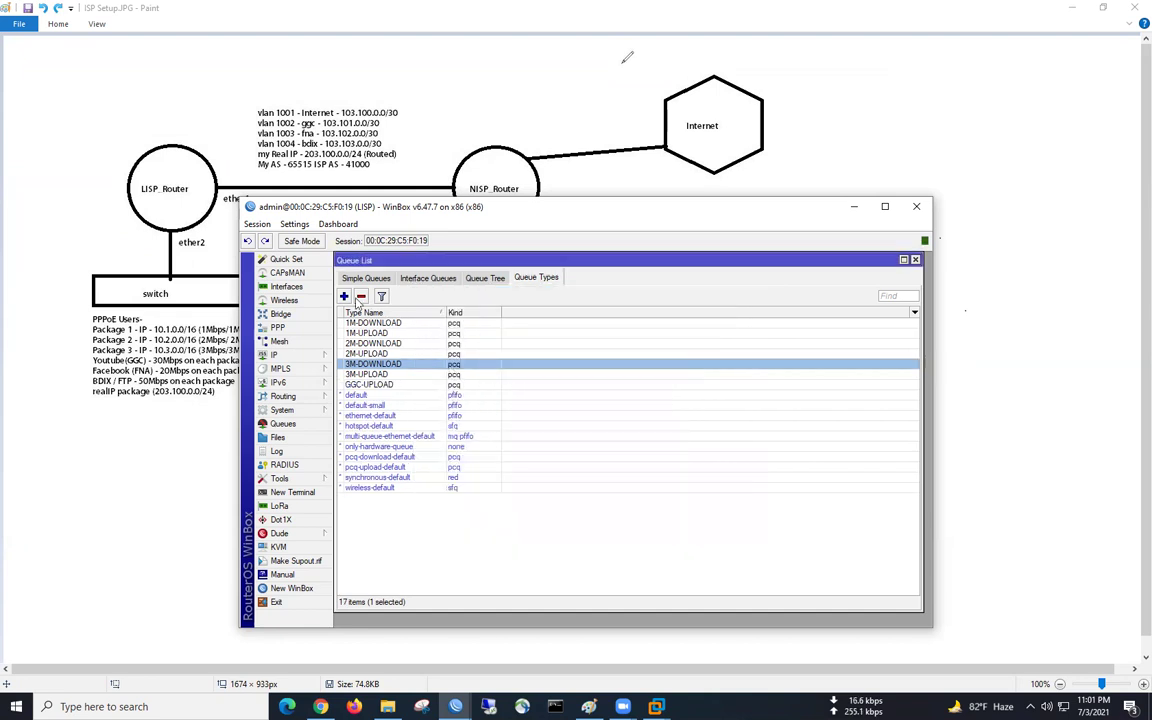
# Add a pcq queue type named GGC-DOWNLOAD with a 30M rate, classified by destination address
pyautogui.click(344, 296)
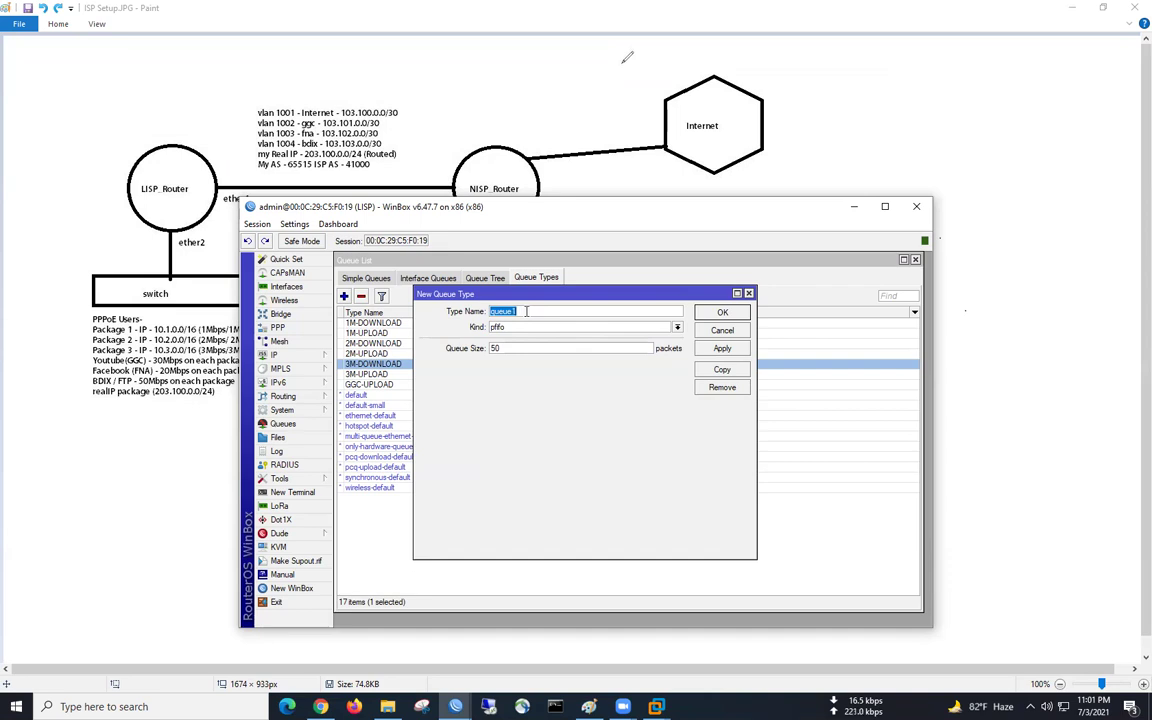
pyautogui.write('GGC-DOWN')
pyautogui.click(535, 328)
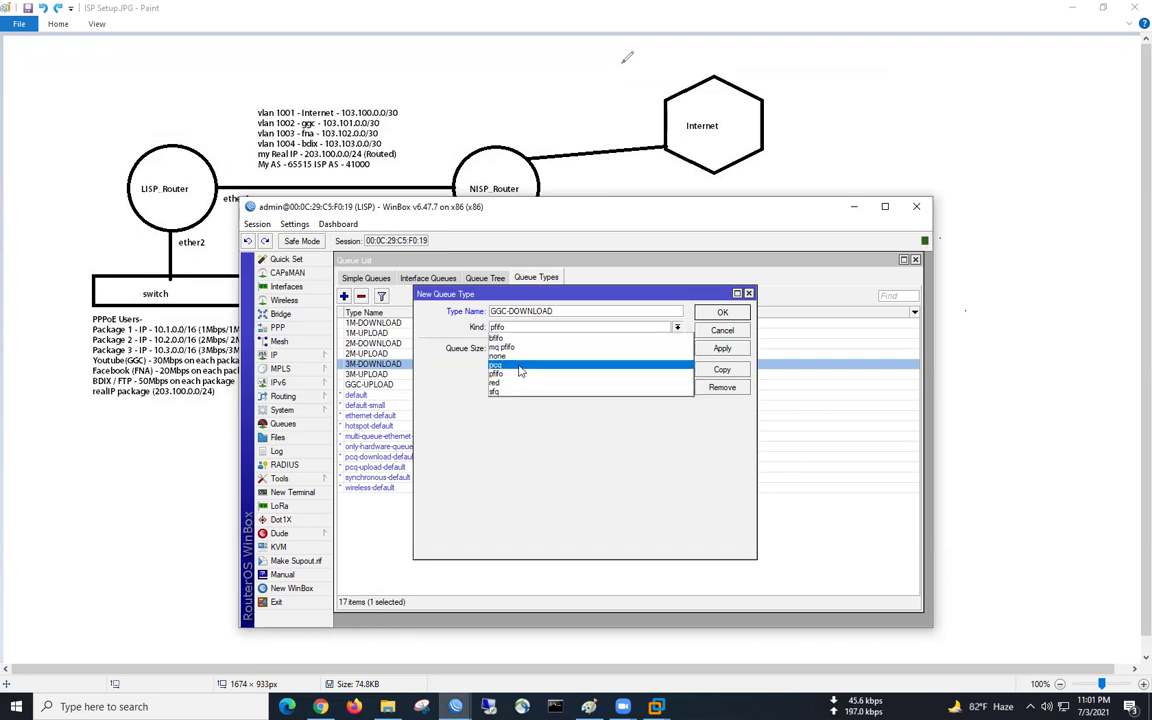
pyautogui.click(520, 364)
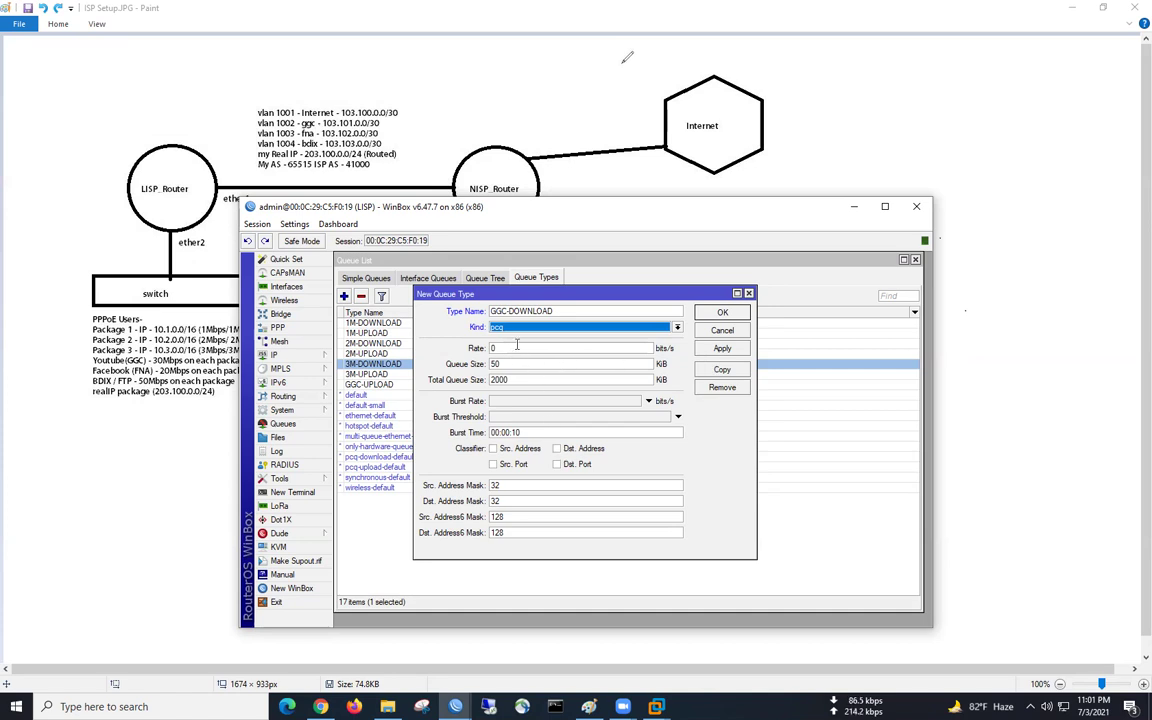
pyautogui.click(557, 448)
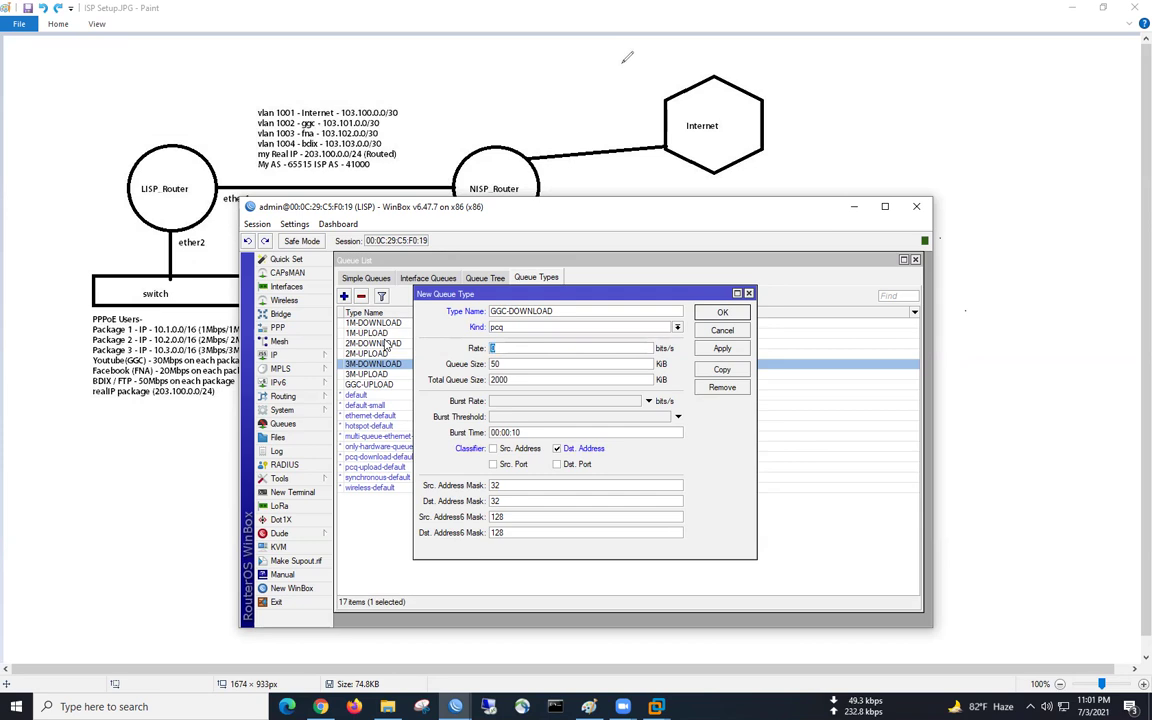
pyautogui.write('30M')
pyautogui.click(722, 348)
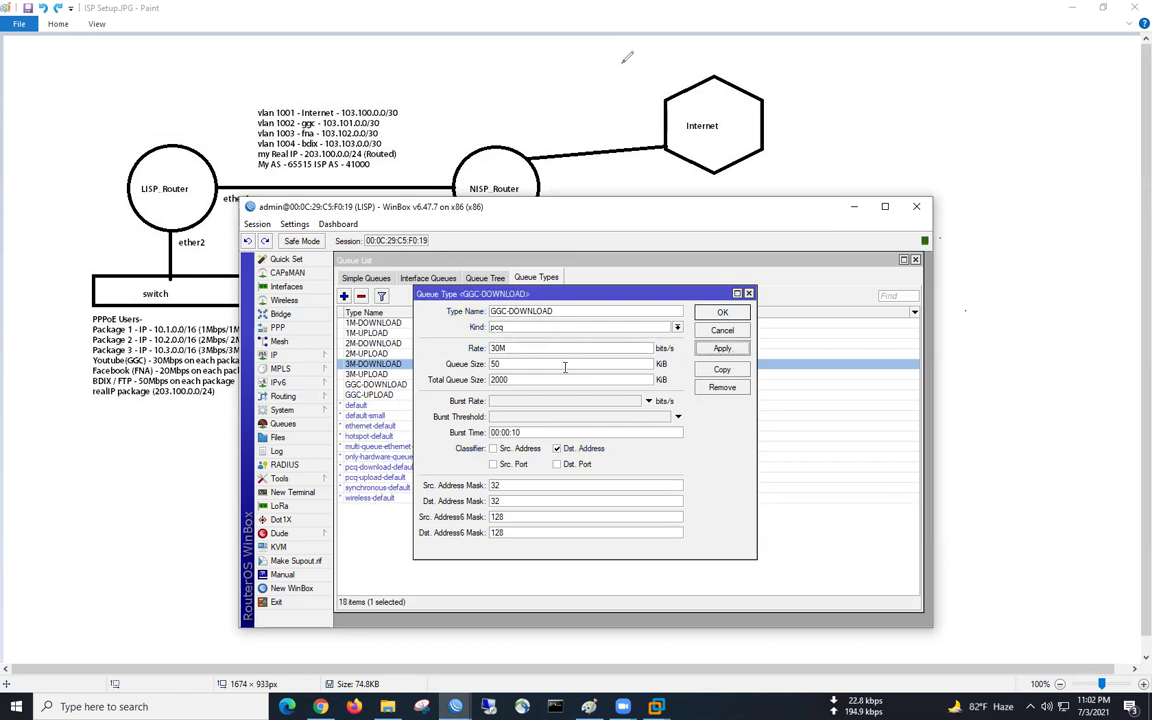
pyautogui.click(510, 348)
pyautogui.press('Return')
pyautogui.click(387, 394)
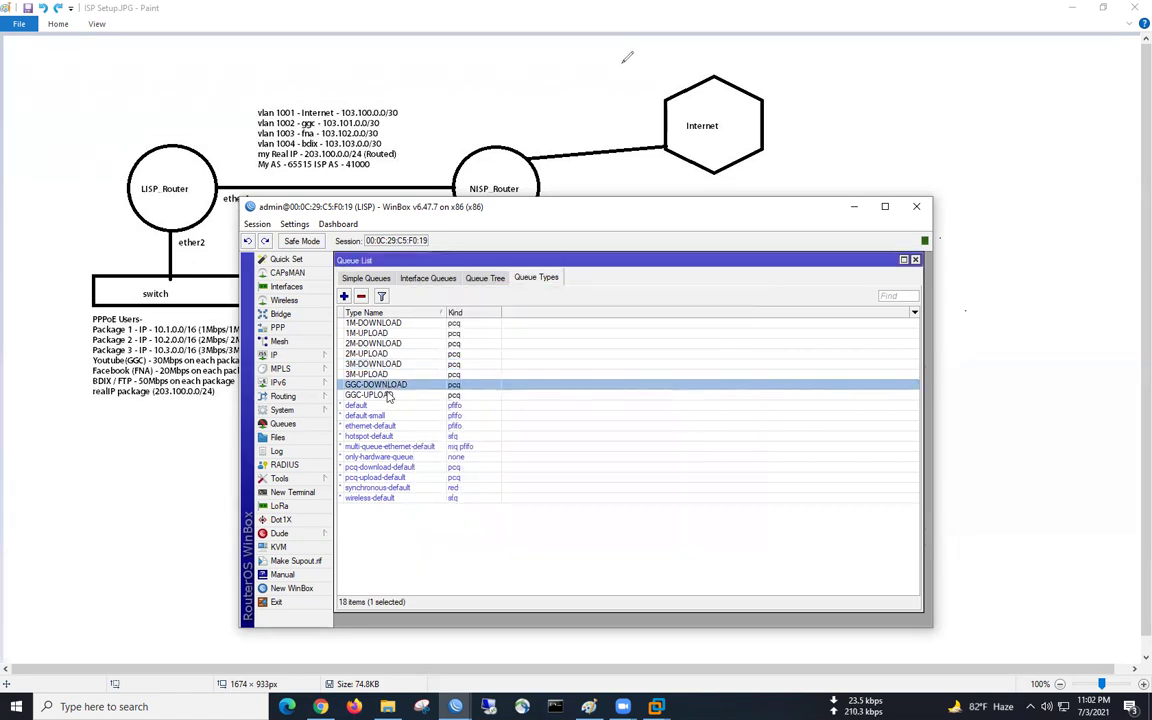
# Add a pcq queue type named FNA-UPLOAD with a 20M rate, classified by source address
pyautogui.click(344, 296)
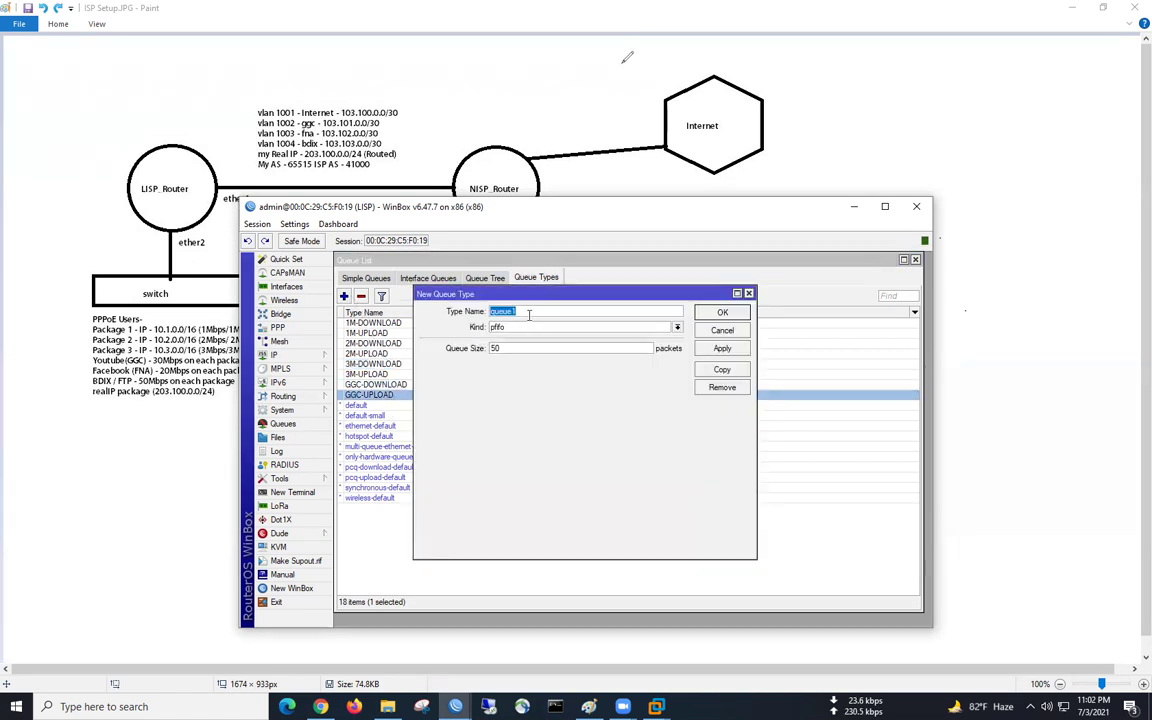
pyautogui.write('FNA-UPLOAD')
pyautogui.click(514, 330)
pyautogui.click(512, 367)
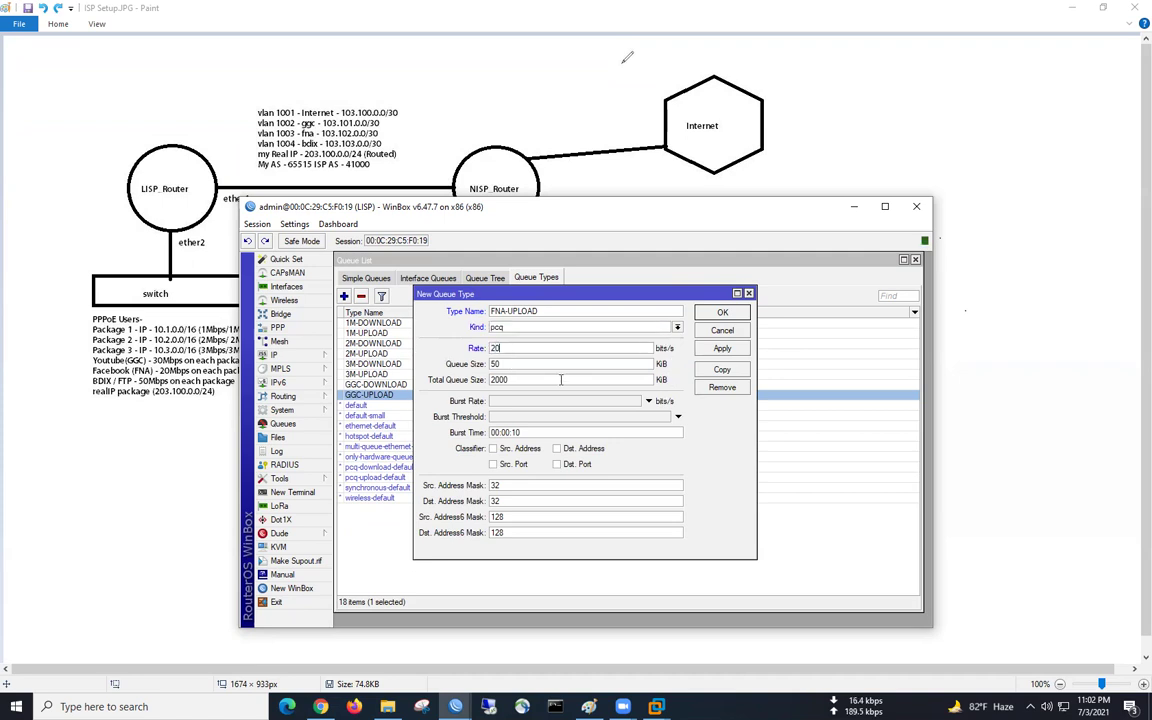
pyautogui.click(493, 448)
pyautogui.click(721, 349)
pyautogui.click(722, 312)
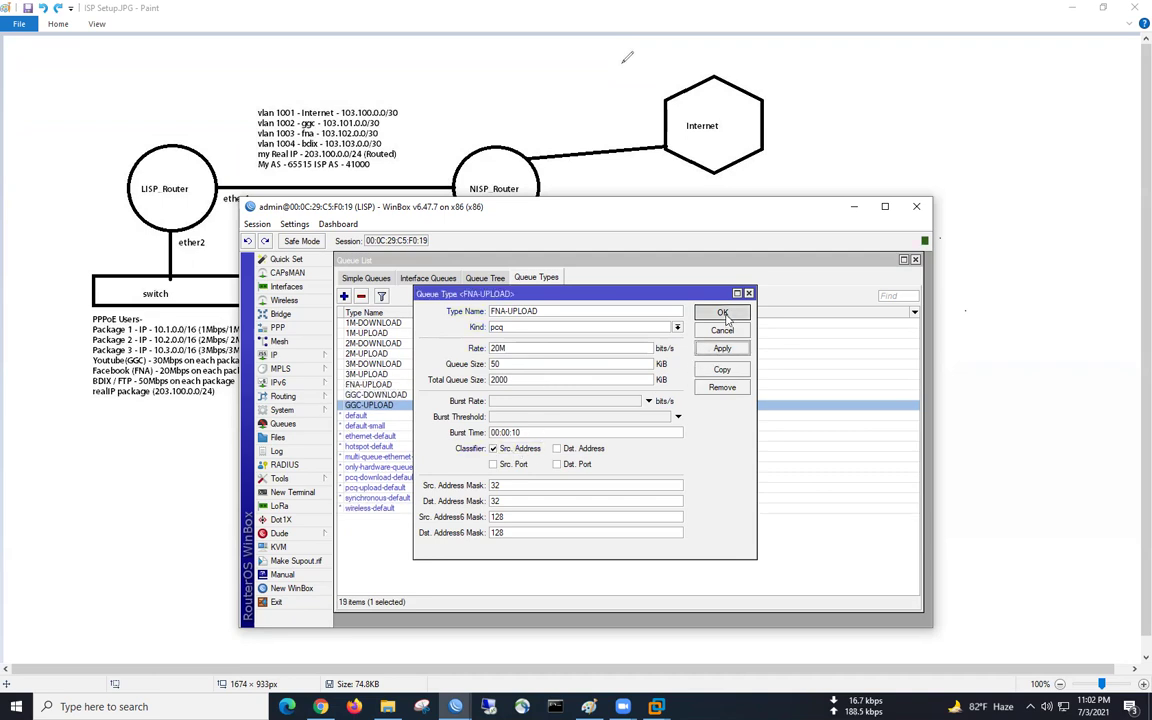
# Add a pcq queue type named FNA-DOWNLOAD with a 20M rate, classified by destination address
pyautogui.click(344, 296)
pyautogui.write('FNA-DOWNLOAD')
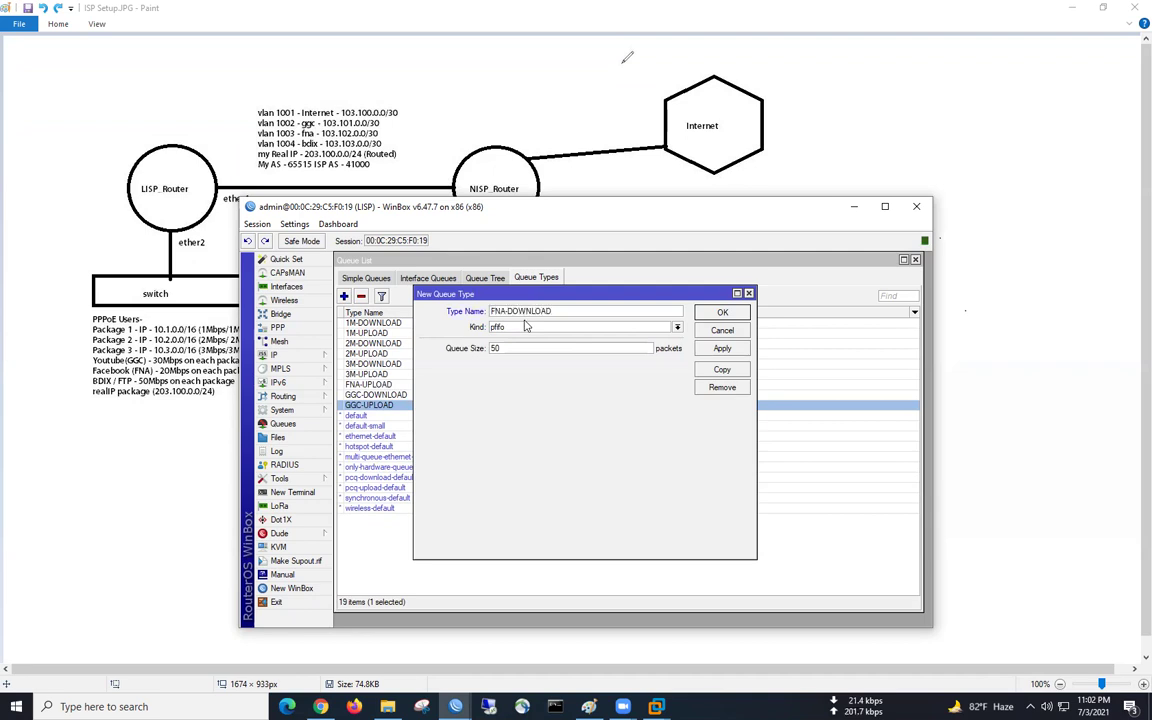
pyautogui.click(525, 327)
pyautogui.click(510, 366)
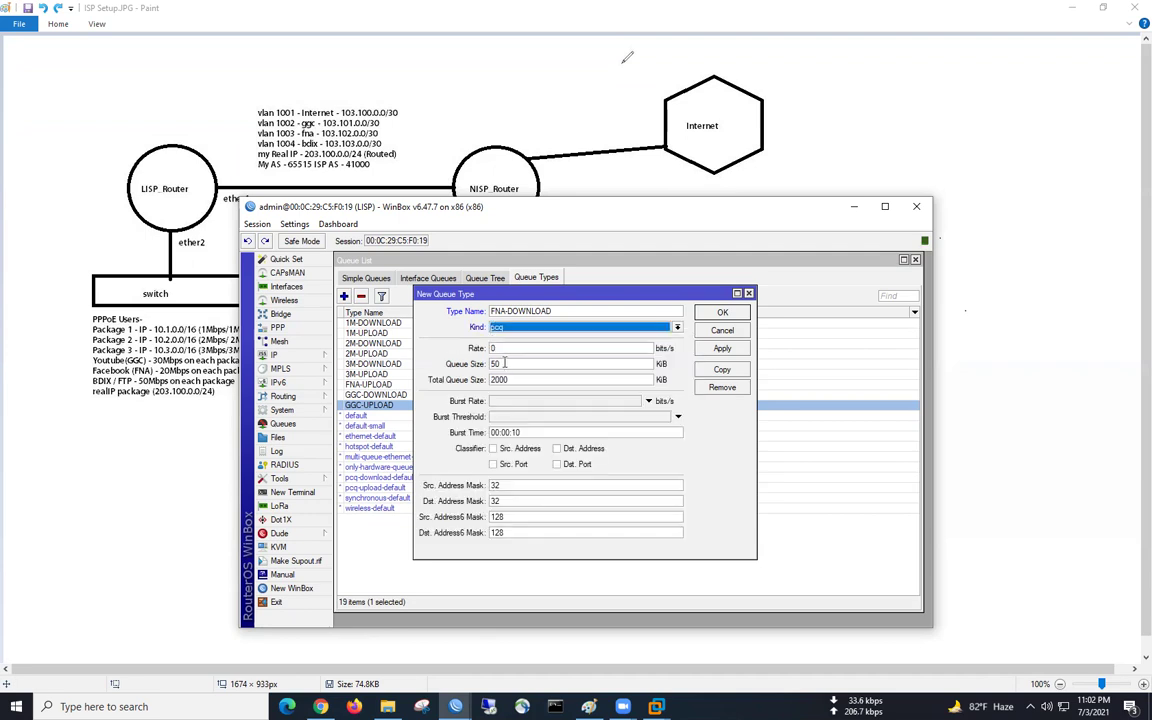
pyautogui.press('Tab')
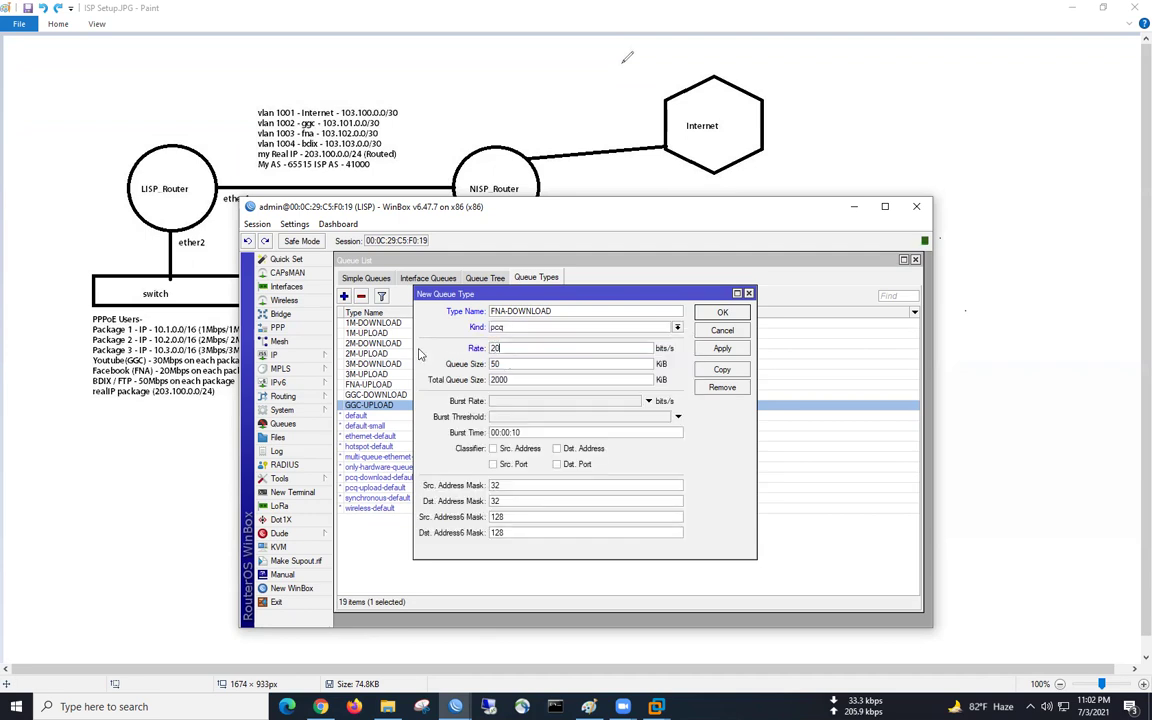
pyautogui.click(564, 449)
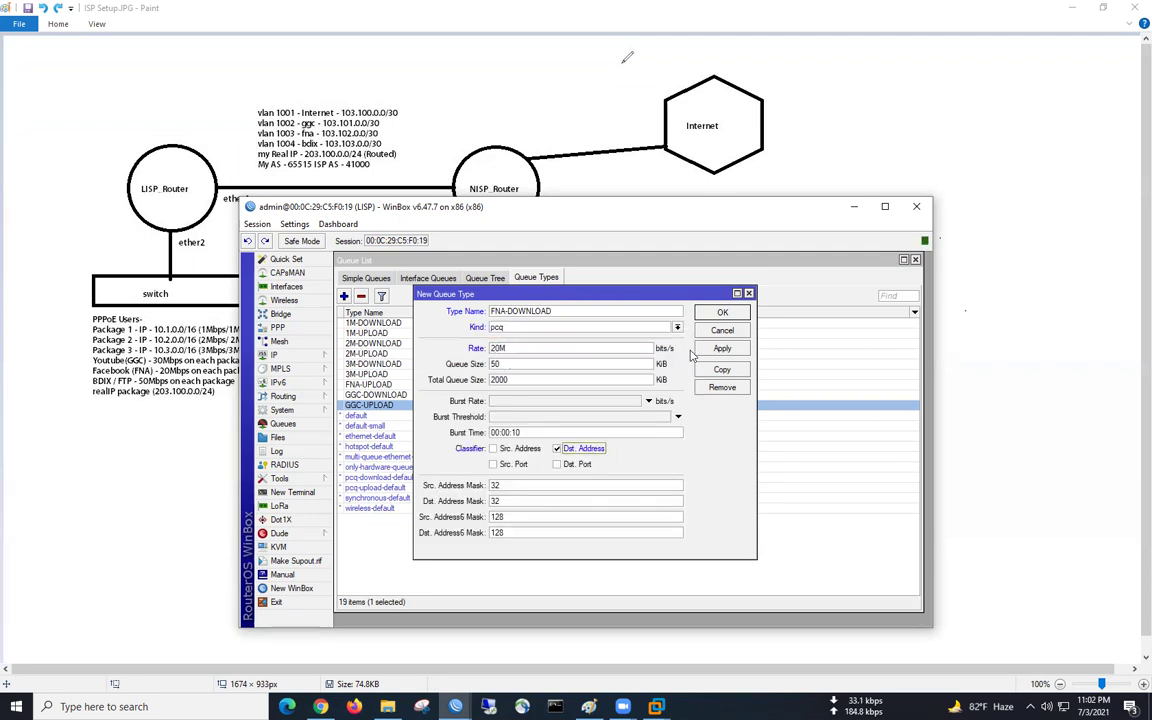
pyautogui.click(722, 312)
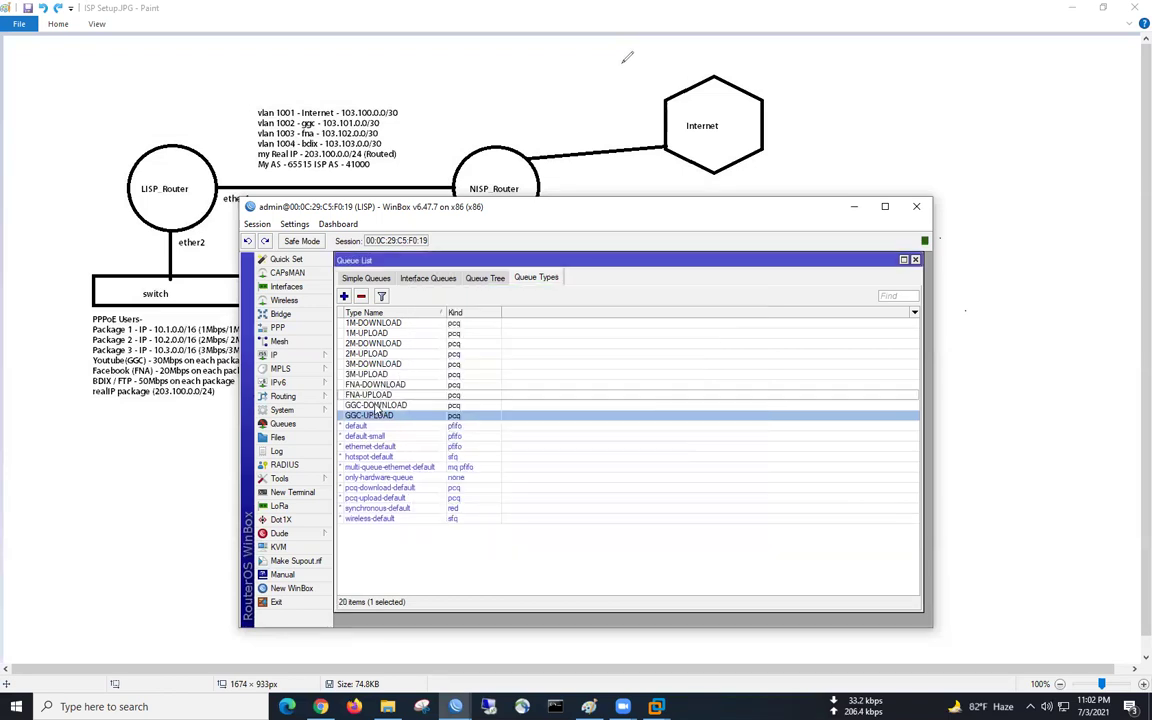
# Add a pcq queue type named BDIX-UPLOAD with a 50M rate, classified by source address
pyautogui.click(344, 296)
pyautogui.write('BDIX-UPLOAD')
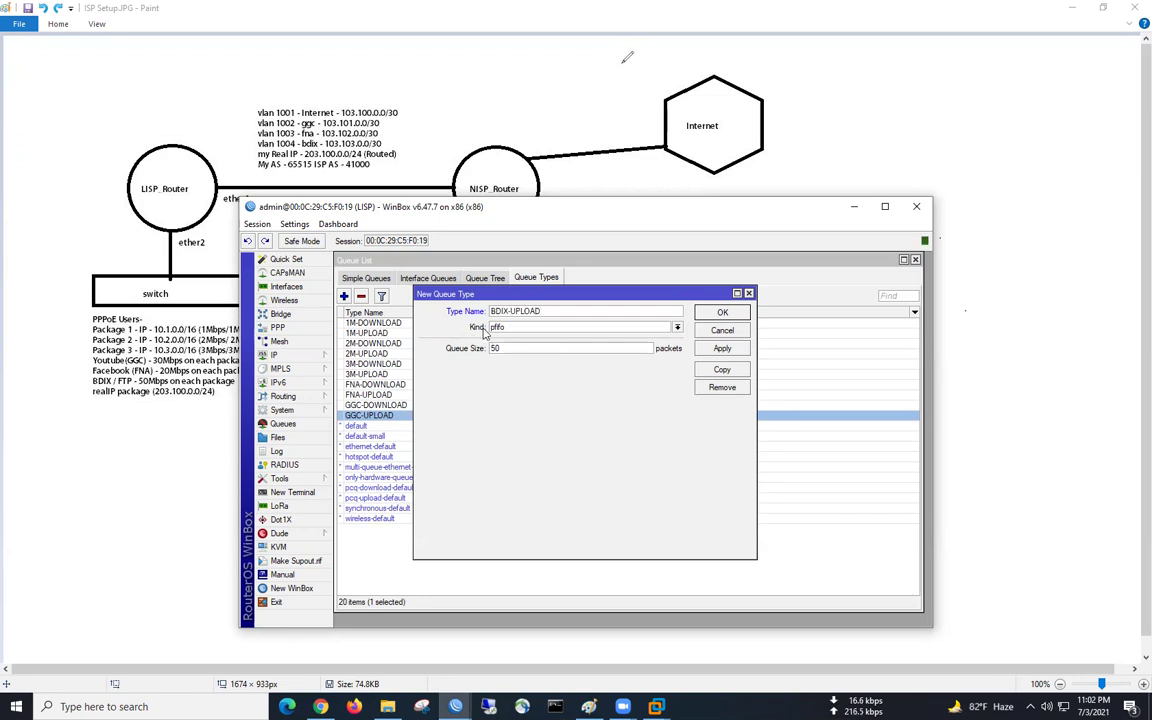
pyautogui.click(555, 328)
pyautogui.click(507, 364)
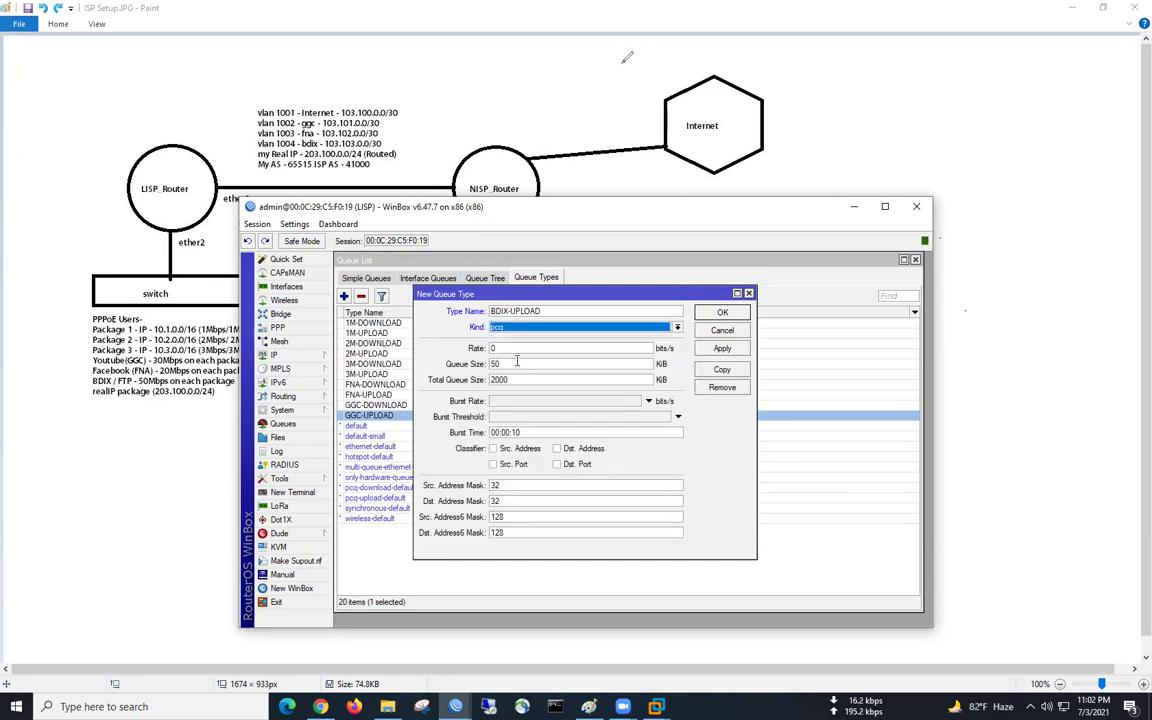
pyautogui.press('Tab')
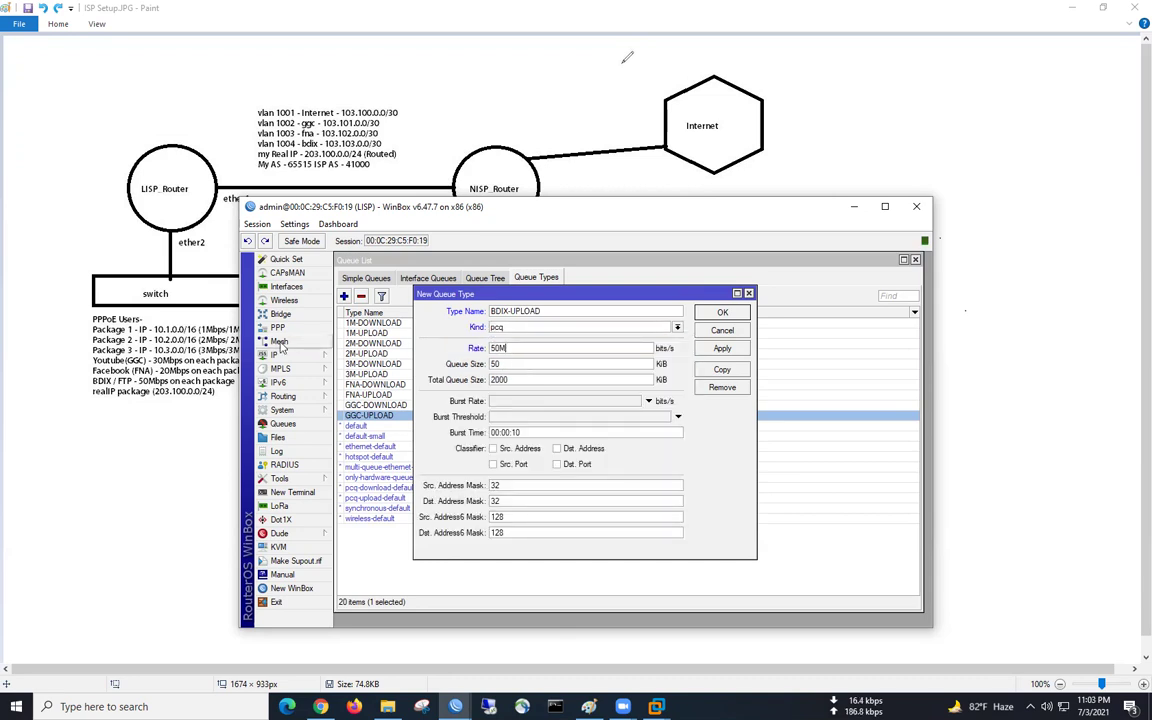
pyautogui.click(494, 448)
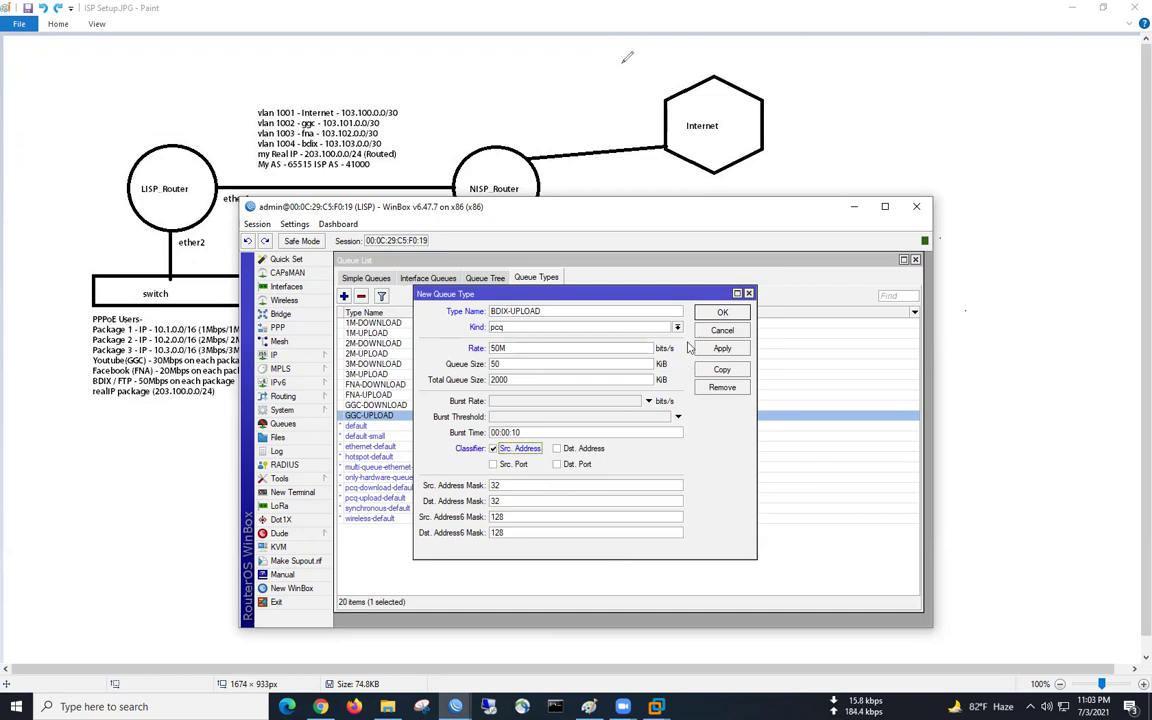
pyautogui.click(721, 348)
pyautogui.click(722, 312)
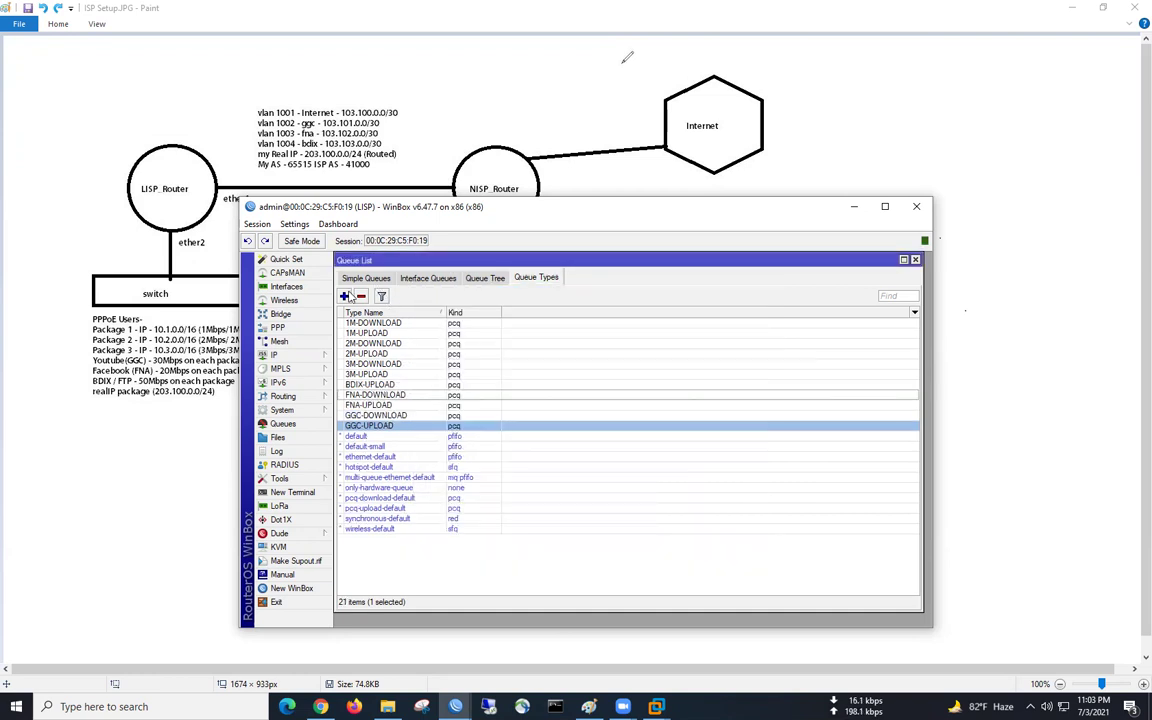
# Add a pcq queue type named BDIX-DOWNLOAD with a 50M rate, classified by destination address
pyautogui.click(345, 296)
pyautogui.write('BDIX-DOWNLOAD')
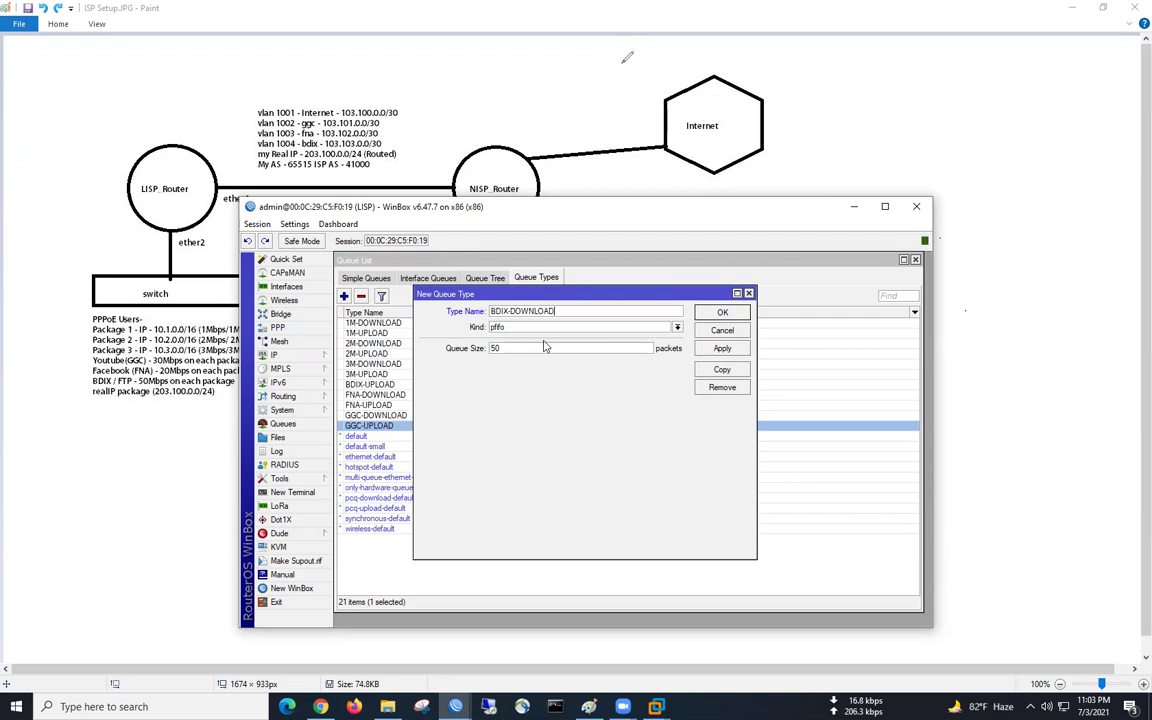
pyautogui.click(520, 327)
pyautogui.click(514, 366)
pyautogui.press('Tab')
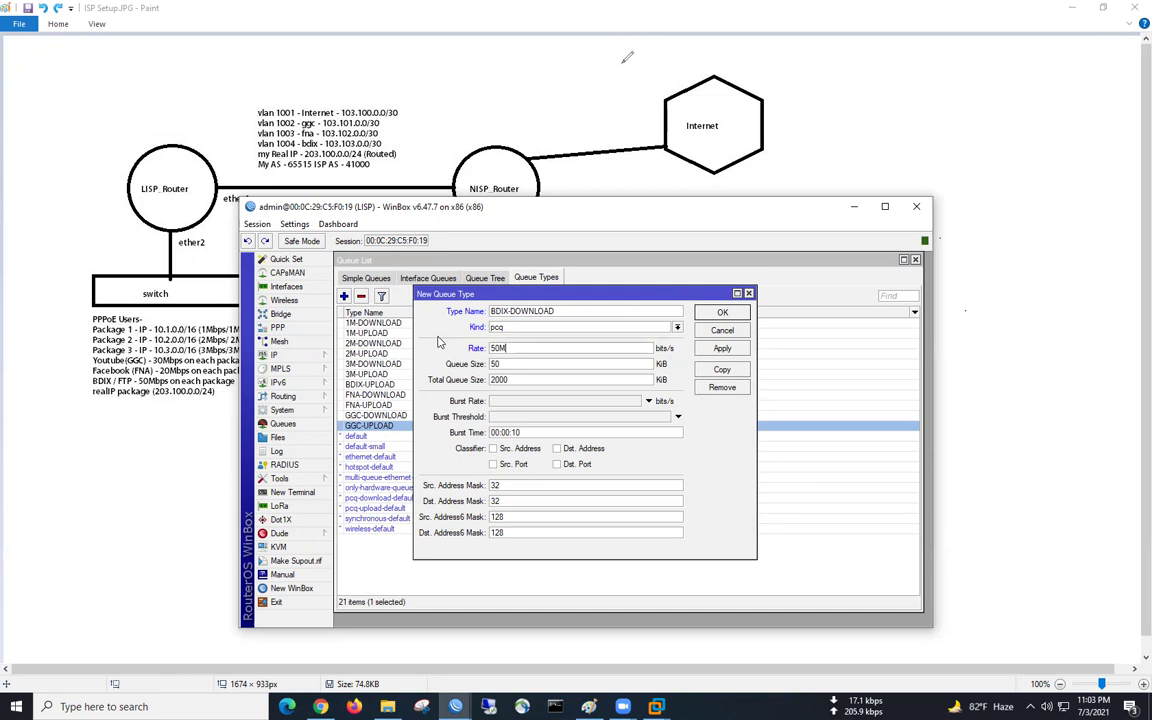
pyautogui.click(557, 448)
pyautogui.click(722, 348)
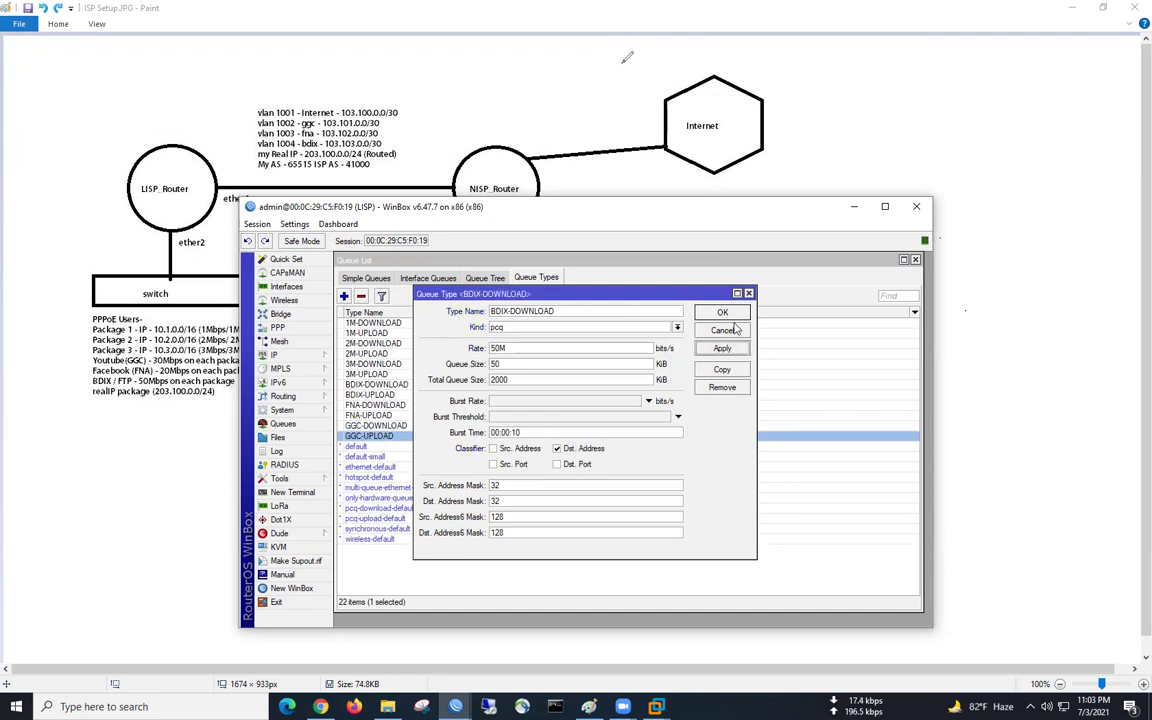
pyautogui.click(735, 330)
# Start a new simple queue named GGC with destination GGC-1002
pyautogui.click(366, 278)
pyautogui.click(344, 296)
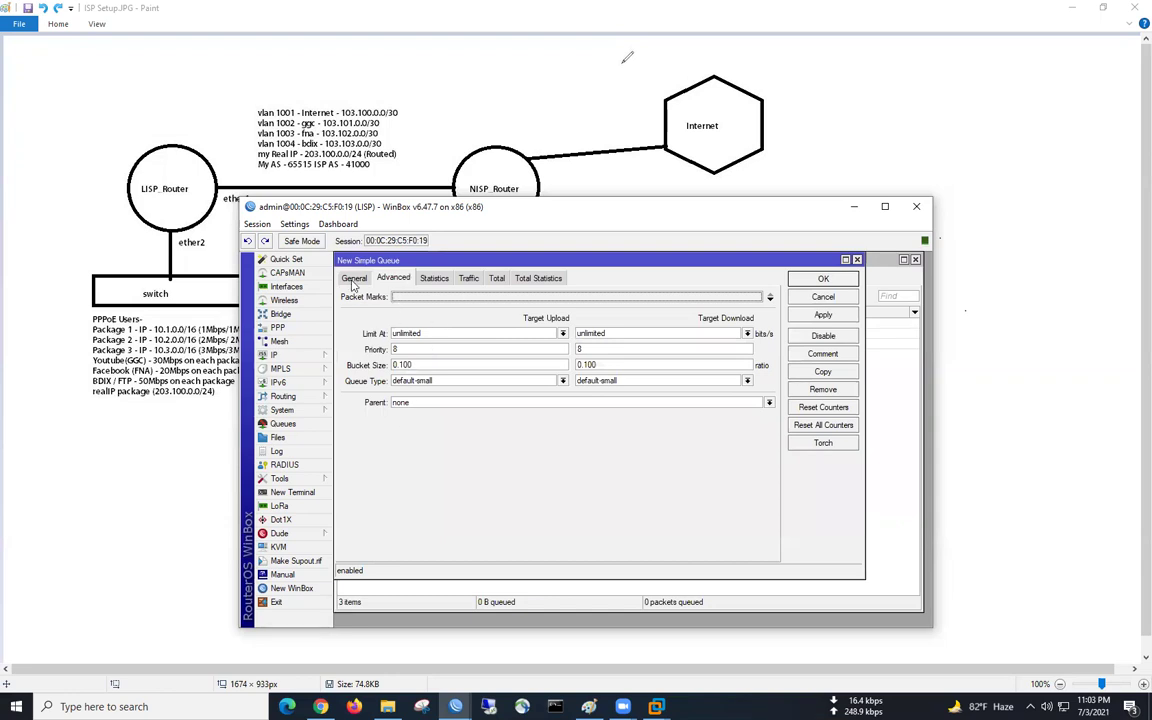
pyautogui.click(354, 279)
pyautogui.write('GGC')
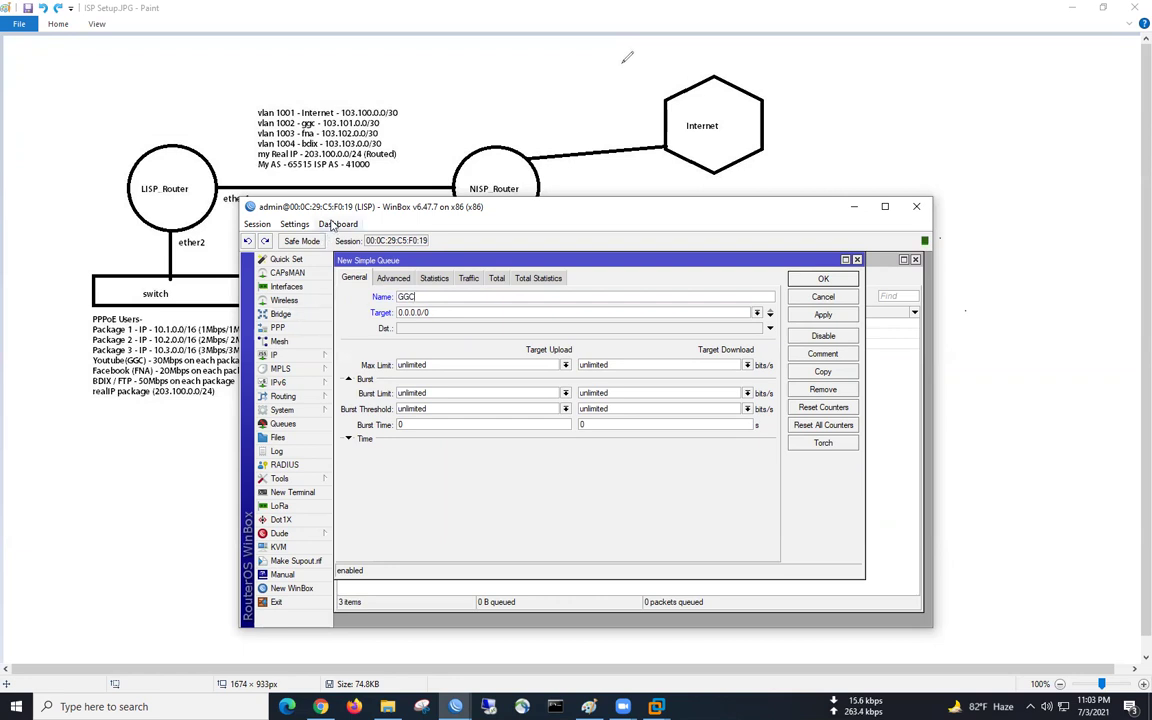
pyautogui.moveTo(330, 206); pyautogui.dragTo(505, 230)
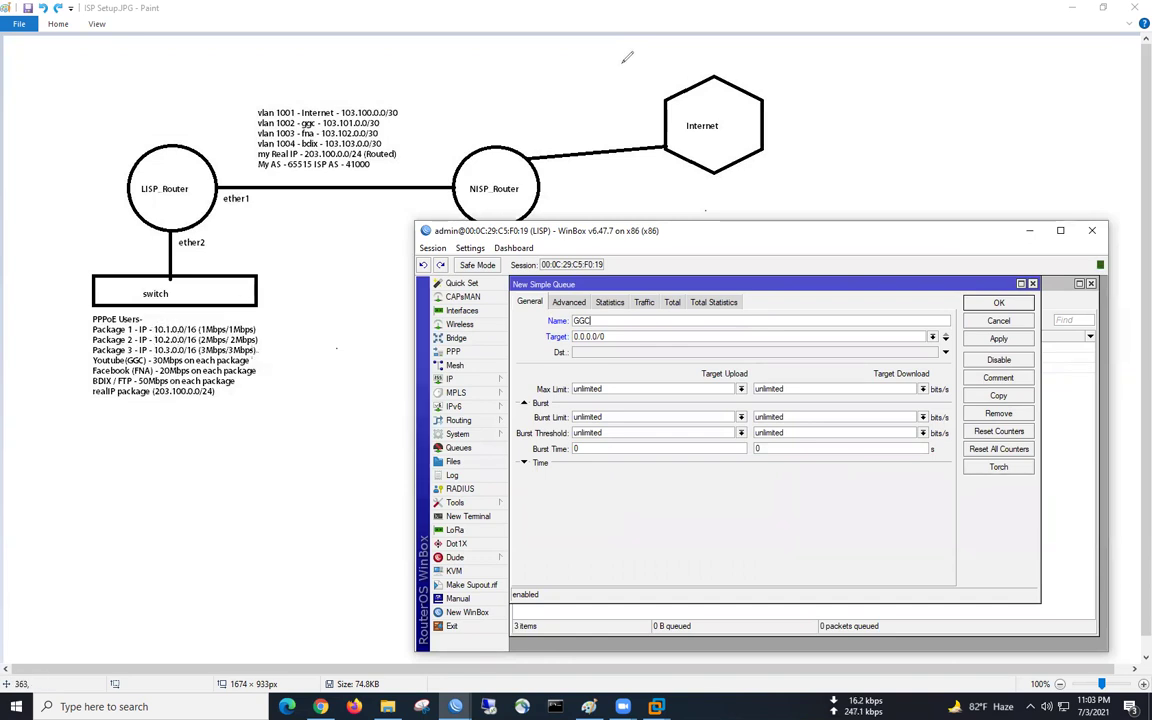
pyautogui.moveTo(590, 228); pyautogui.dragTo(441, 187)
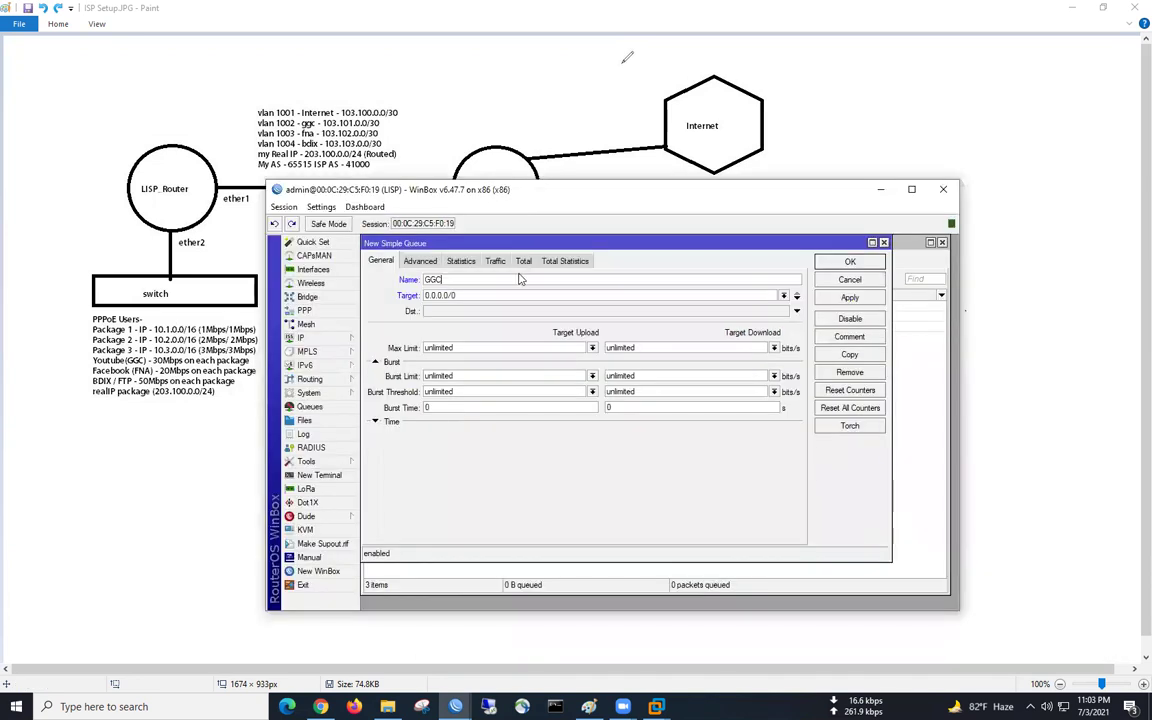
pyautogui.press('Tab')
pyautogui.press('Tab')
pyautogui.hotkey('alt', 'Down')
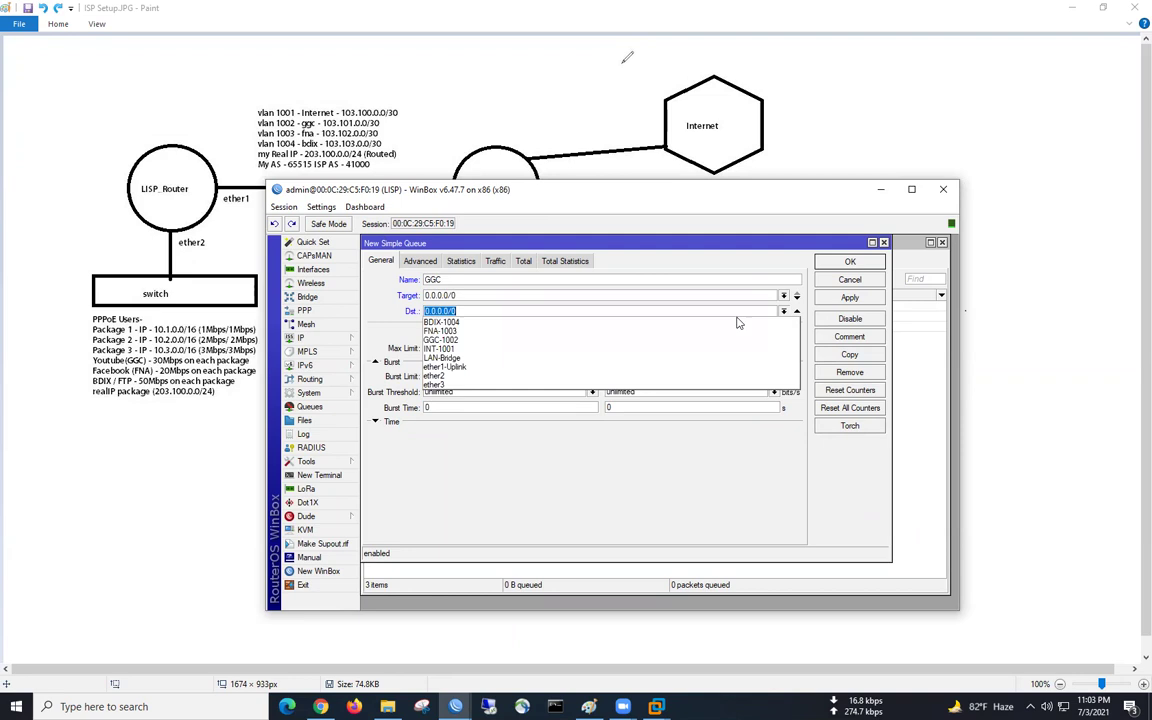
pyautogui.click(465, 340)
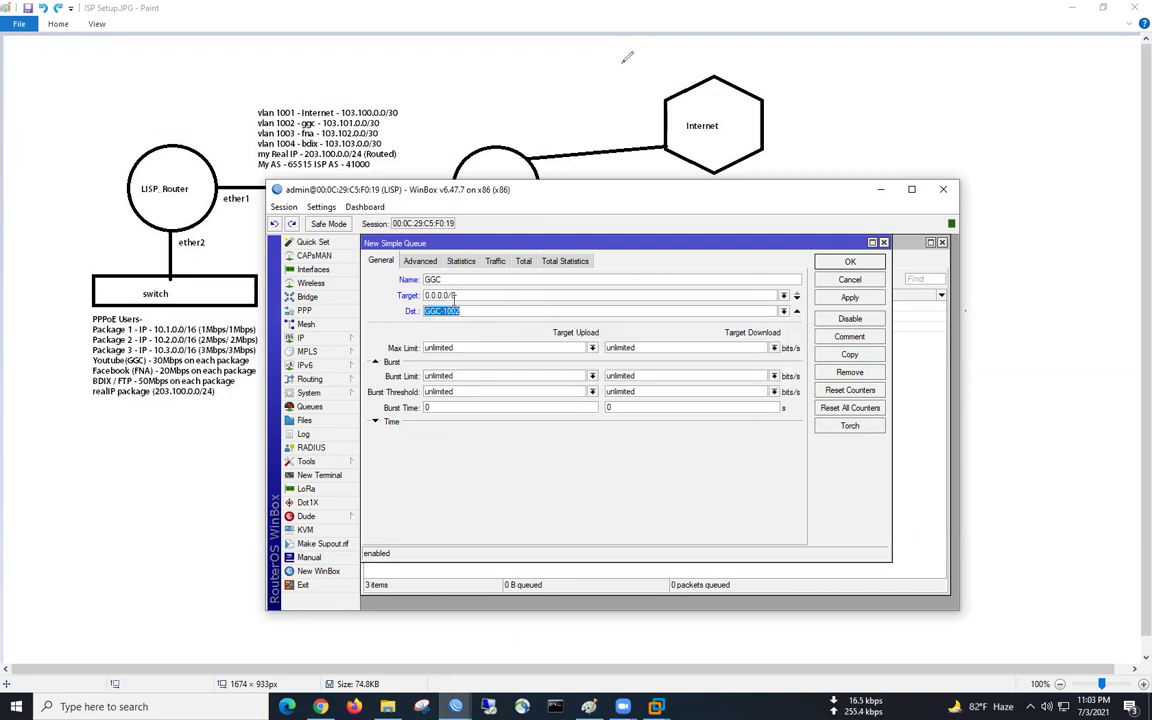
pyautogui.hotkey('shift', 'Tab')
pyautogui.click(474, 315)
pyautogui.moveTo(474, 315); pyautogui.dragTo(427, 314)
# Set the GGC queue types to GGC-UPLOAD for upload and GGC-DOWNLOAD for download, and save the queue
pyautogui.click(430, 263)
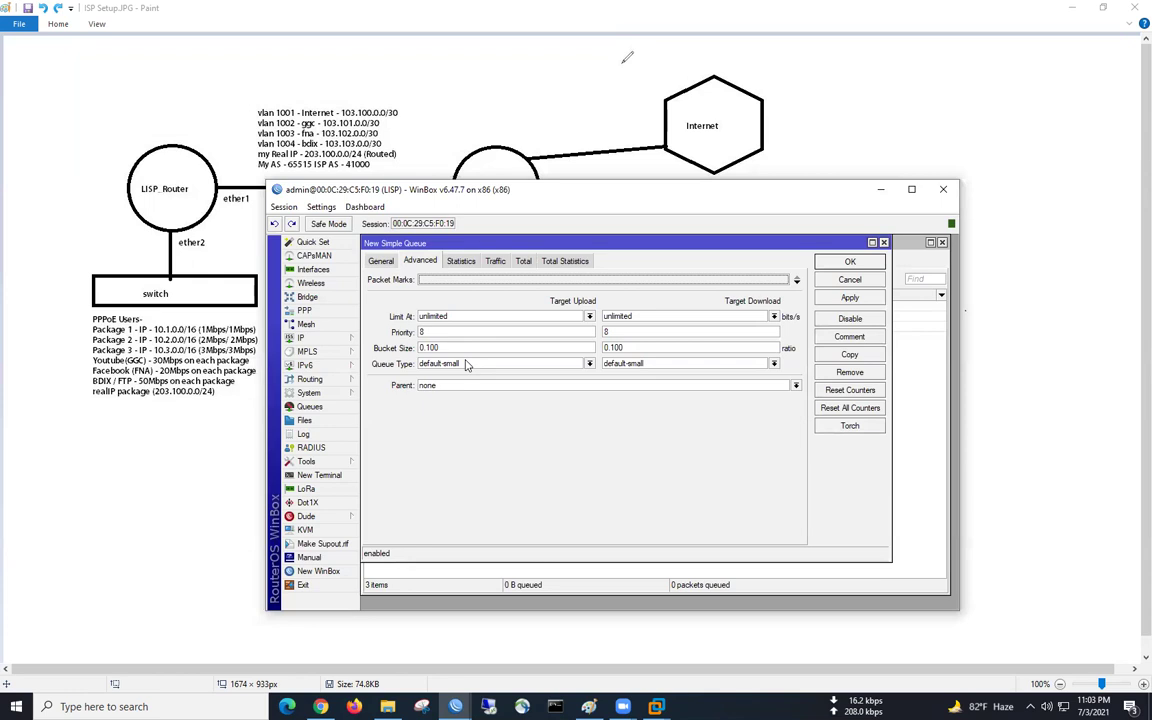
pyautogui.click(424, 363)
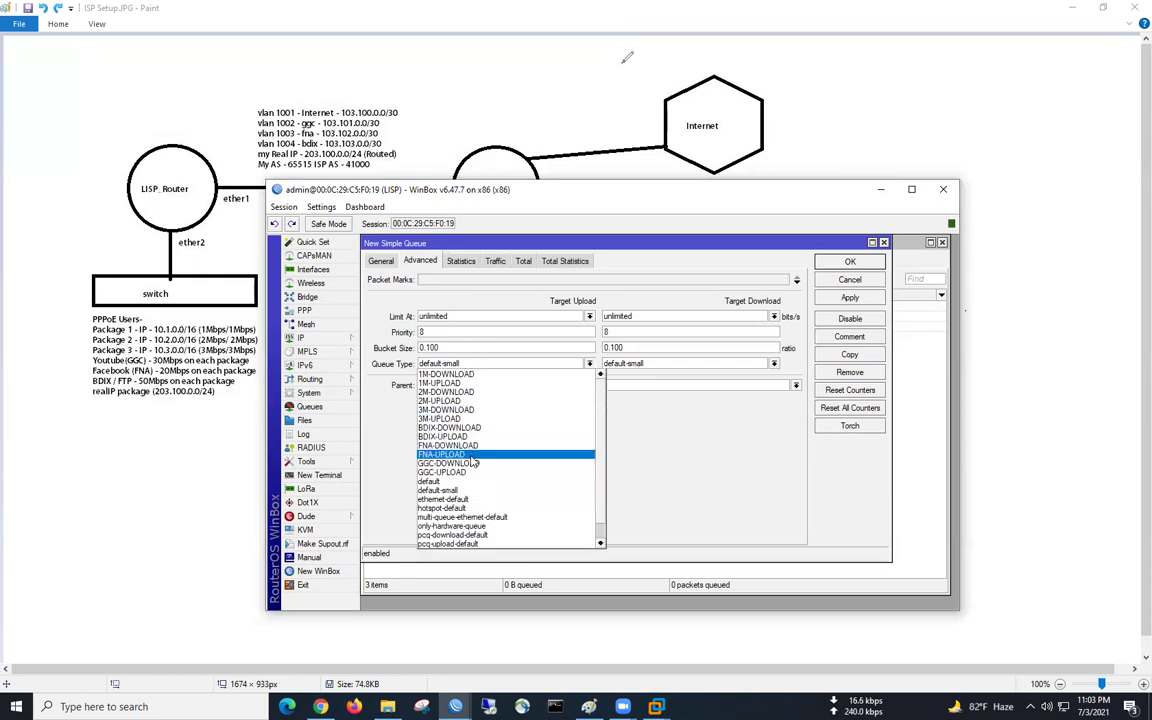
pyautogui.click(441, 472)
pyautogui.click(663, 364)
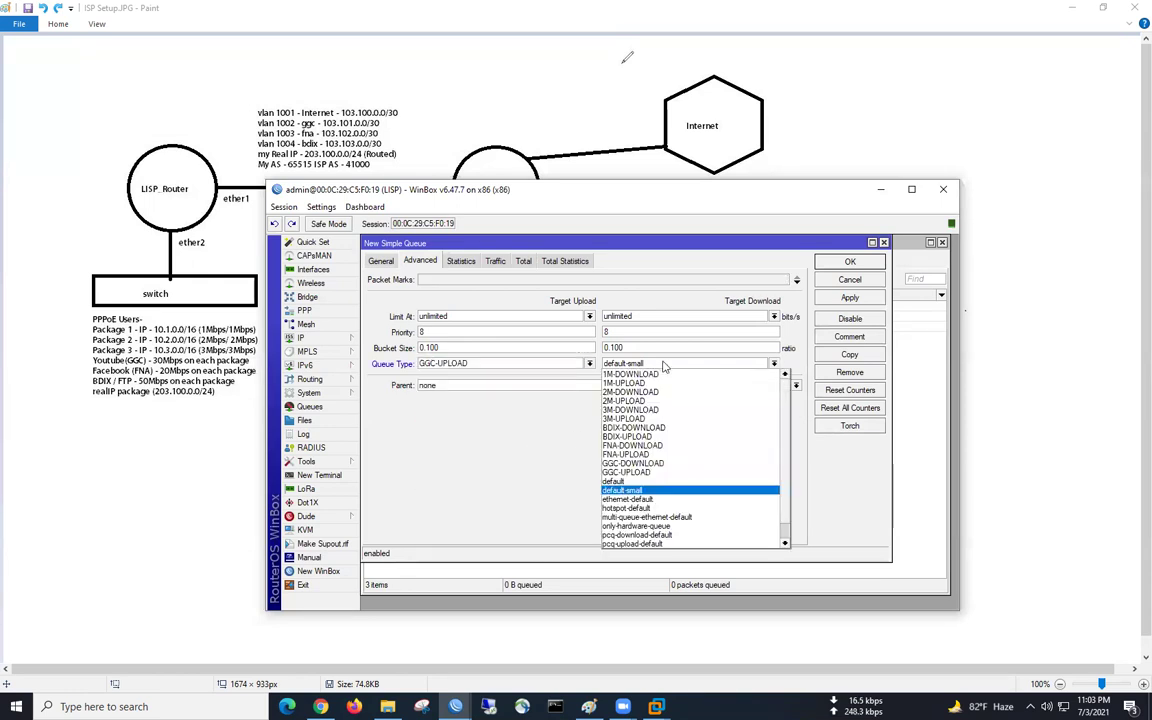
pyautogui.click(660, 464)
pyautogui.click(851, 297)
pyautogui.click(850, 262)
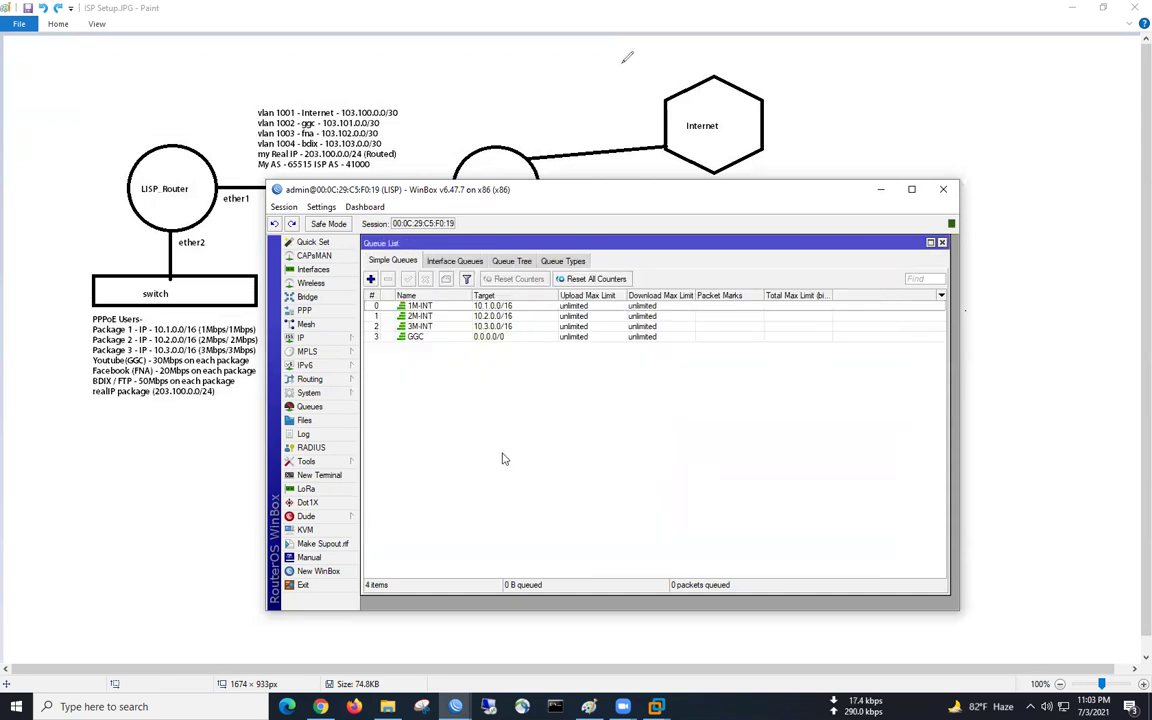
# Start a new simple queue named FNA with destination FNA-1003
pyautogui.click(370, 279)
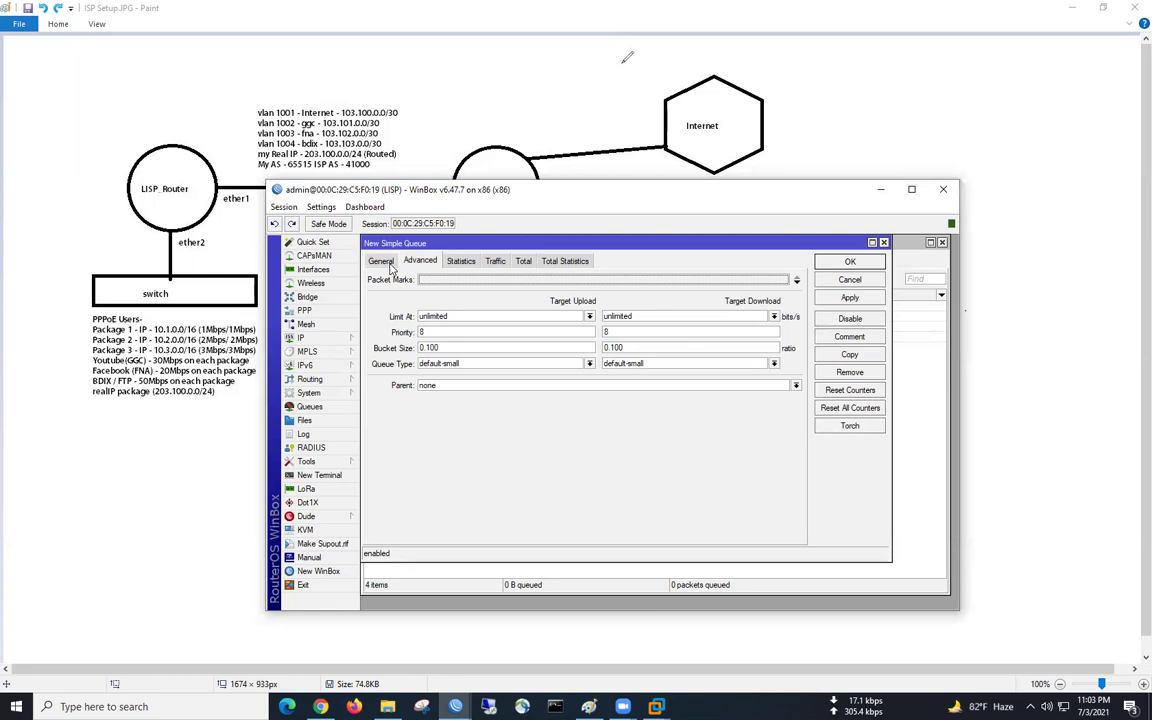
pyautogui.click(381, 261)
pyautogui.write('FNA')
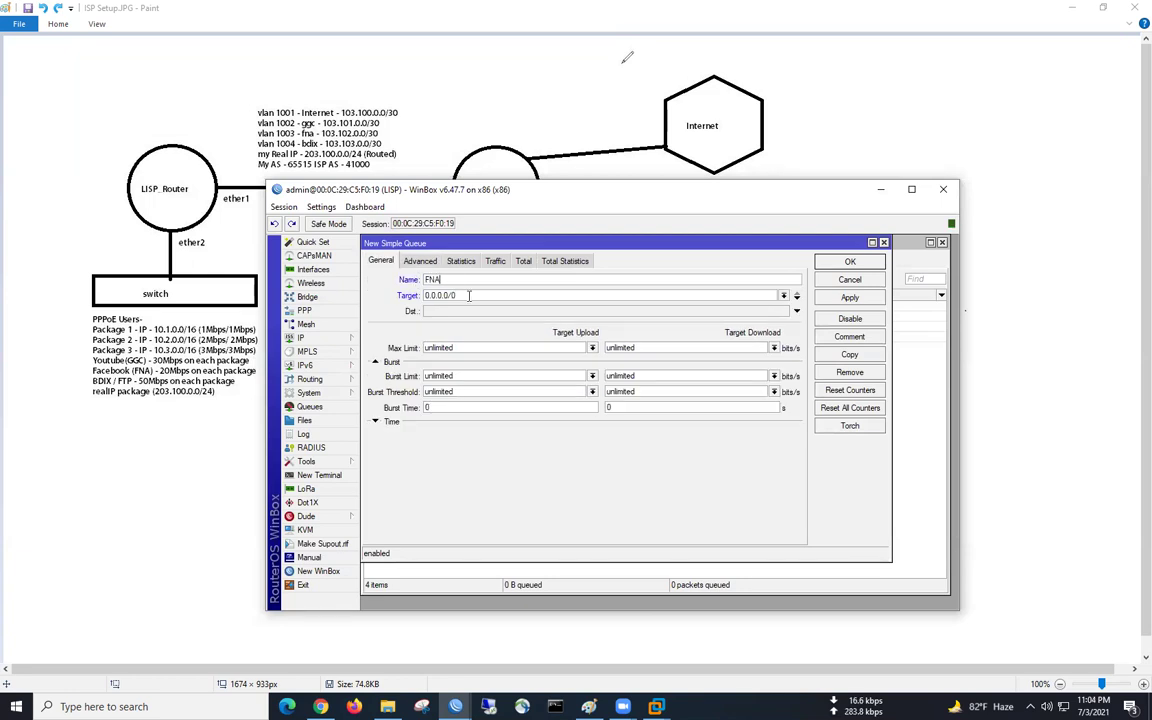
pyautogui.click(430, 311)
pyautogui.click(425, 313)
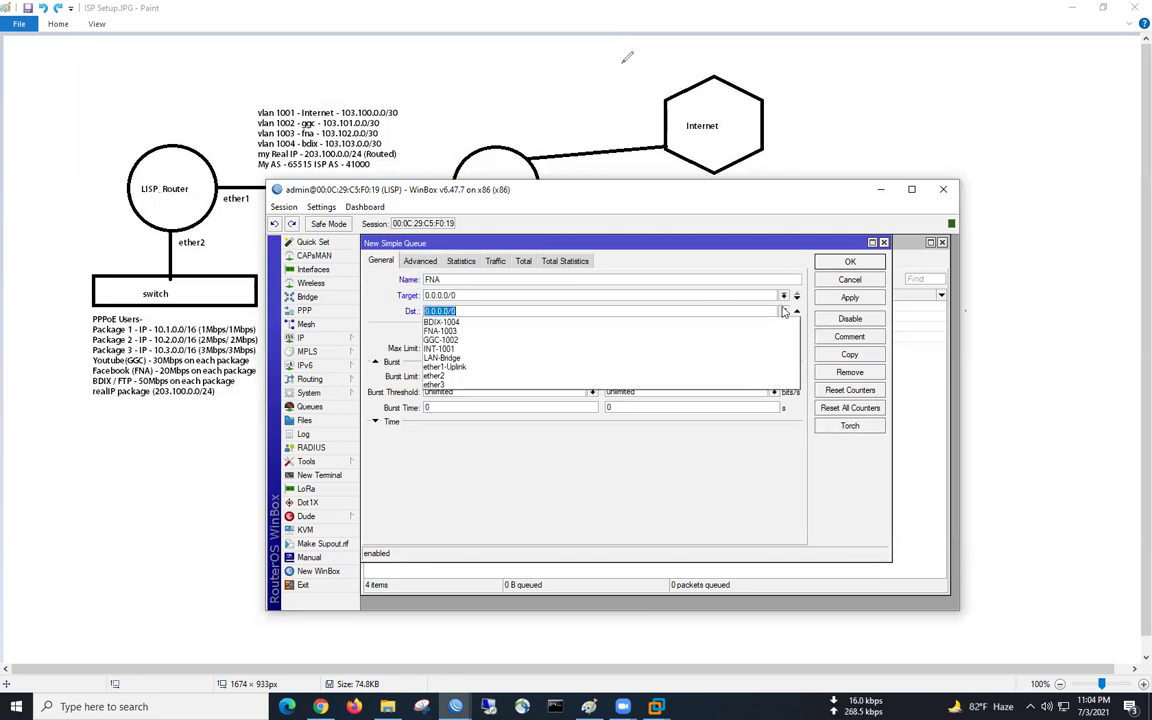
pyautogui.click(438, 330)
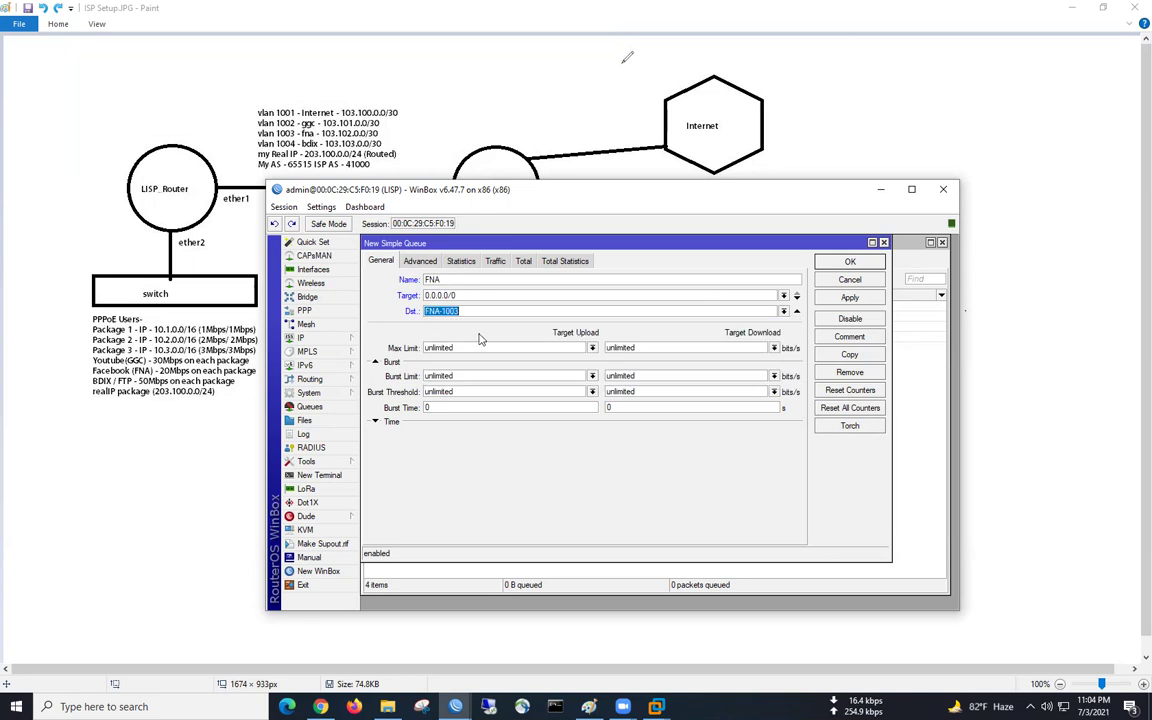
# Set the FNA queue types to FNA-UPLOAD for upload and FNA-DOWNLOAD for download, and save the queue
pyautogui.click(420, 261)
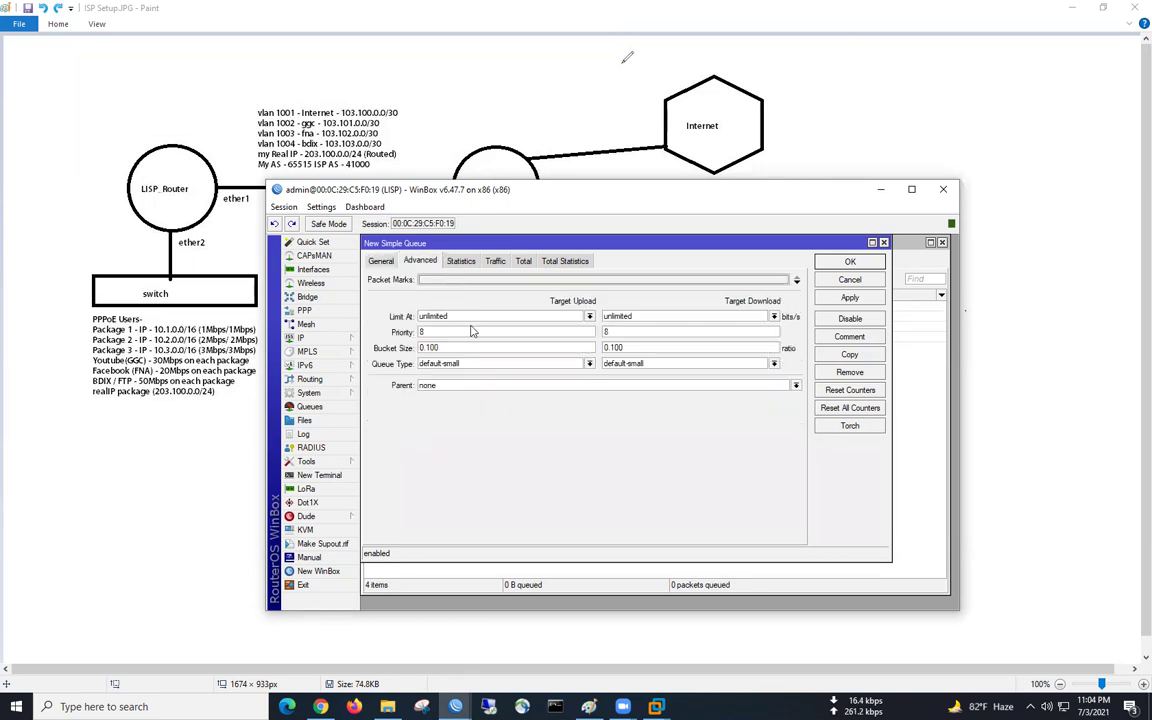
pyautogui.click(424, 364)
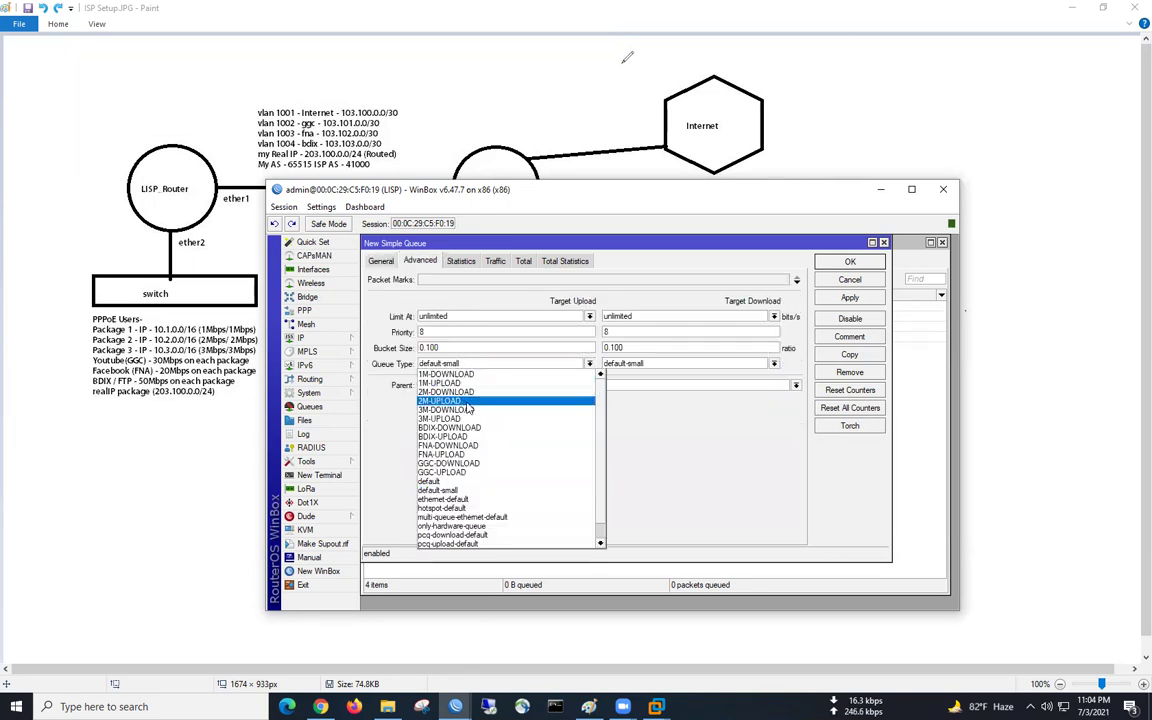
pyautogui.click(440, 455)
pyautogui.click(643, 364)
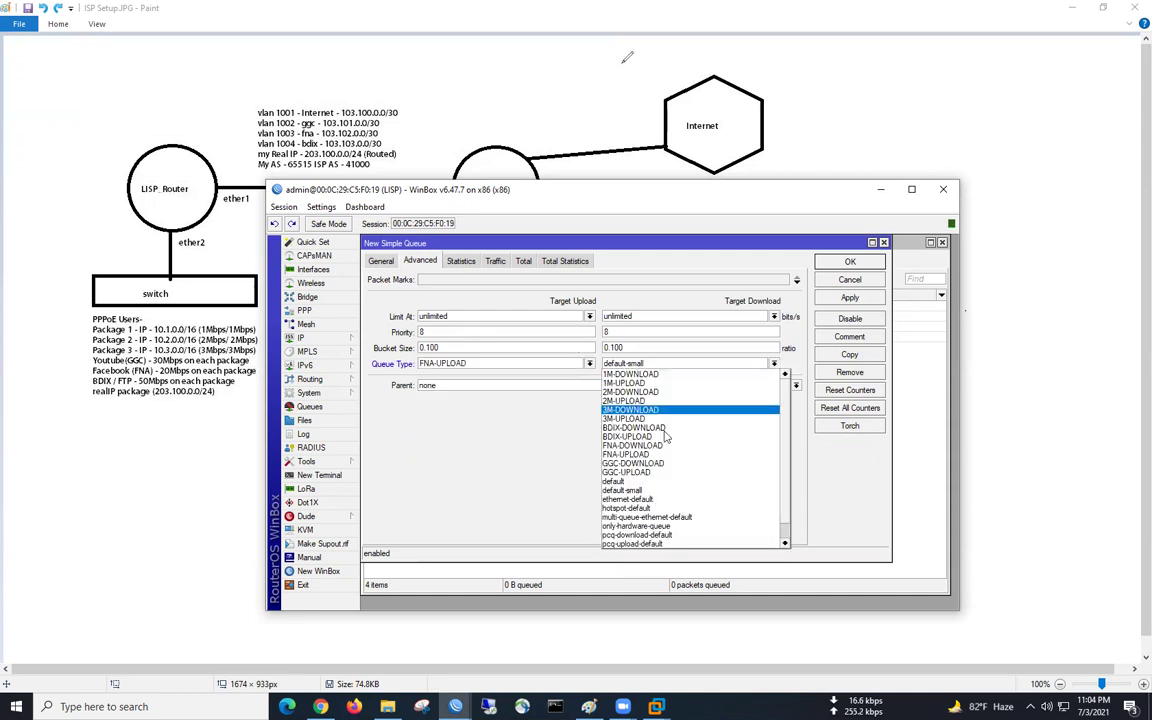
pyautogui.click(663, 445)
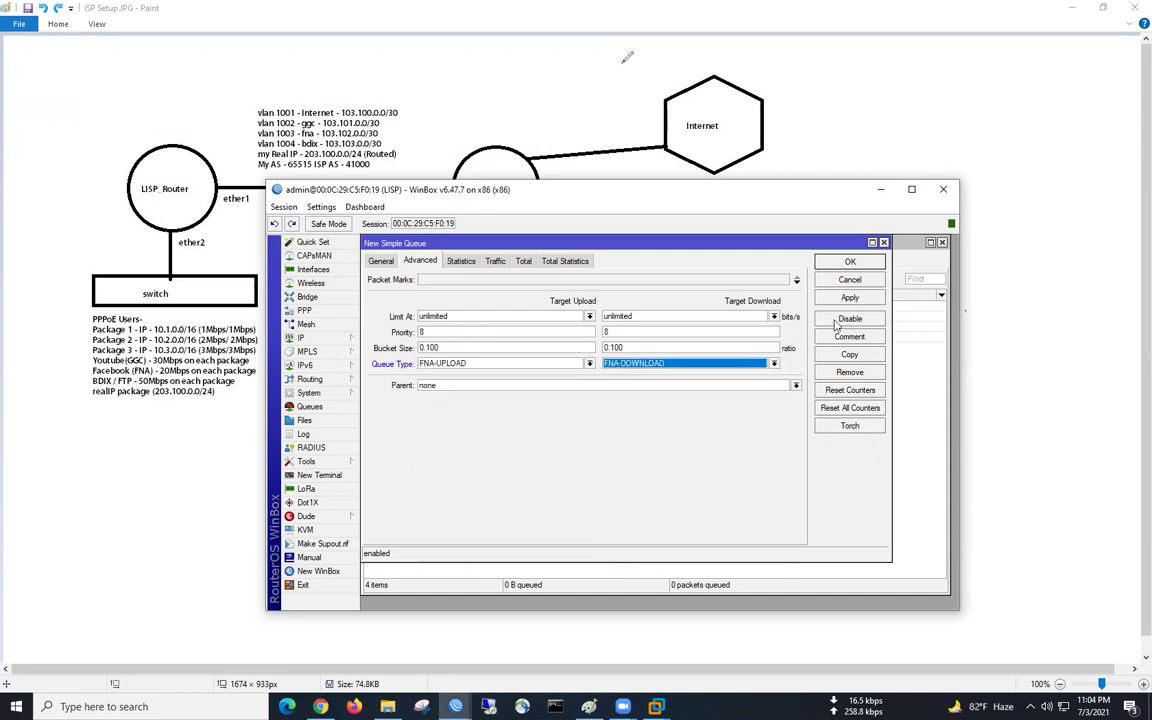
pyautogui.click(850, 261)
# Start a new simple queue named BDIX with destination BDIX-1004
pyautogui.click(370, 279)
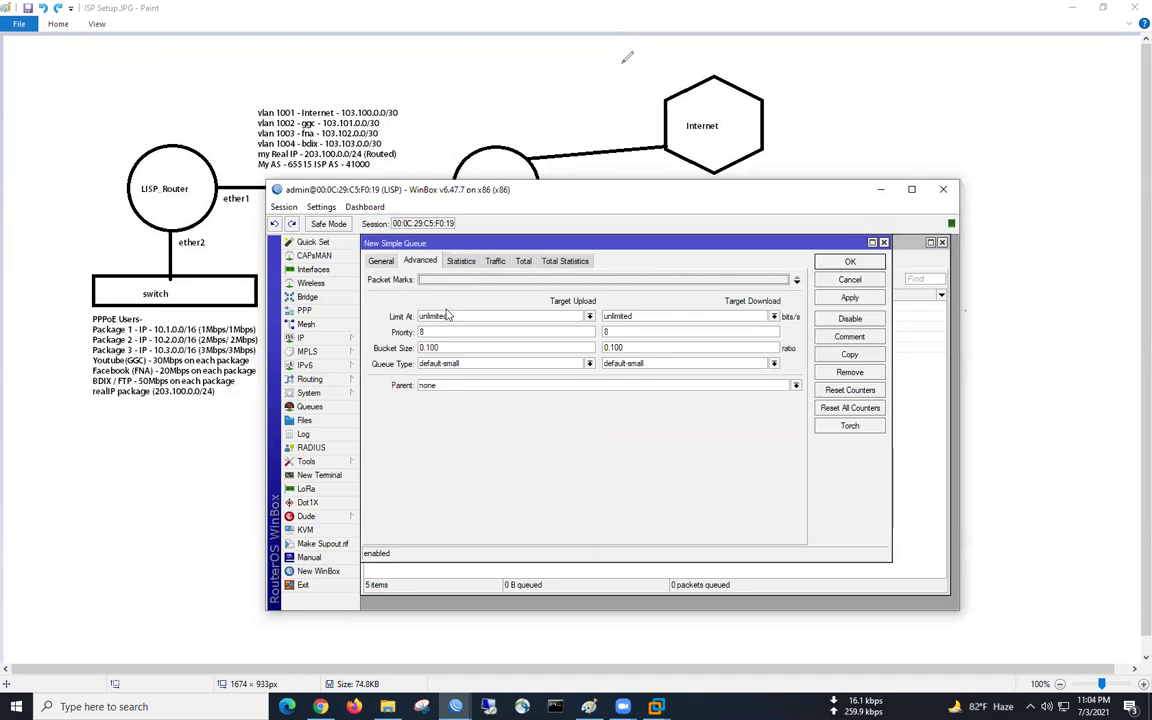
pyautogui.click(381, 260)
pyautogui.write('BDIX')
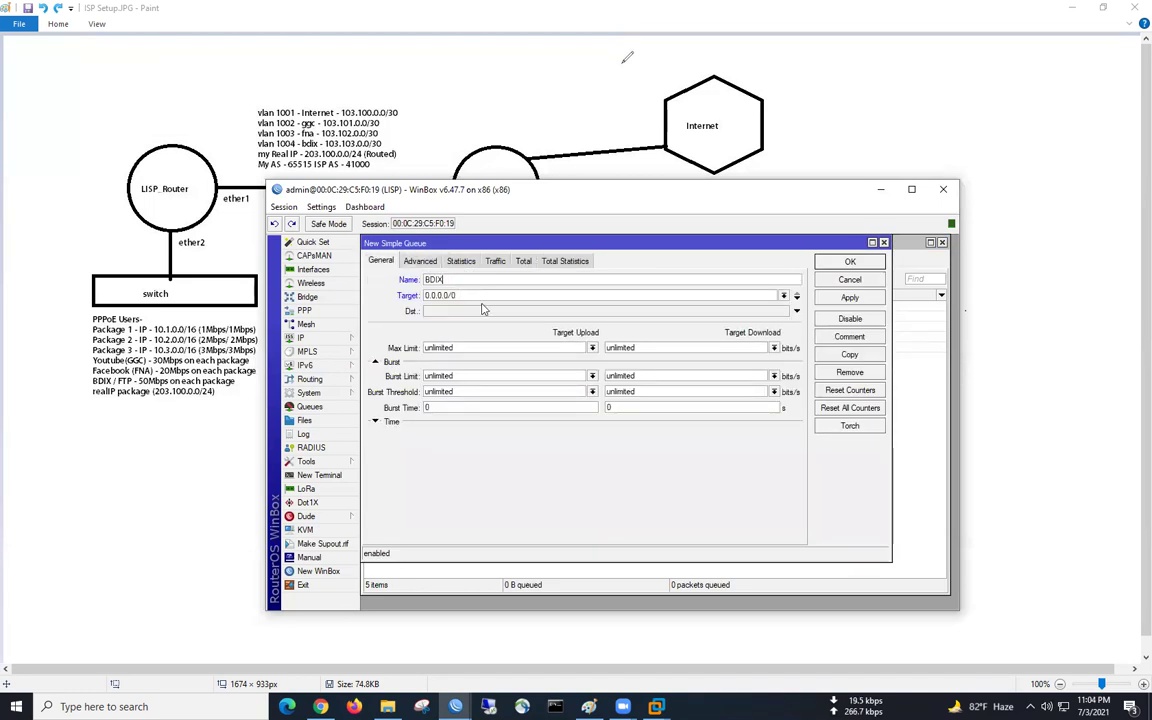
pyautogui.click(796, 311)
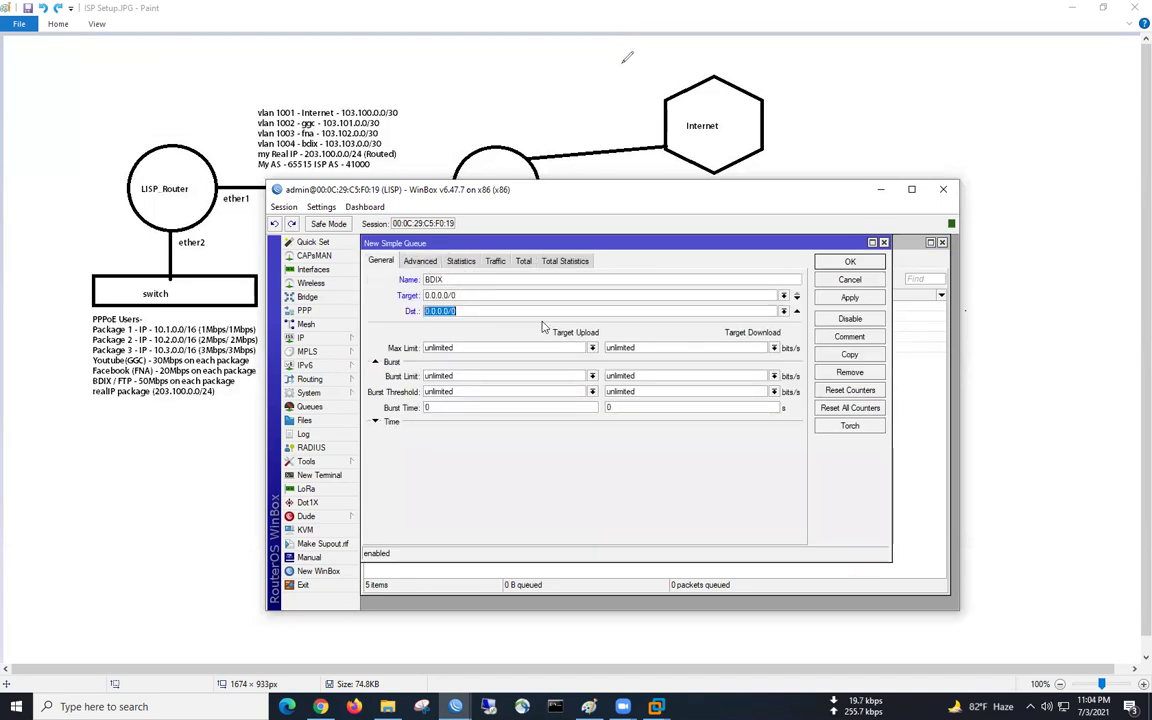
pyautogui.click(783, 311)
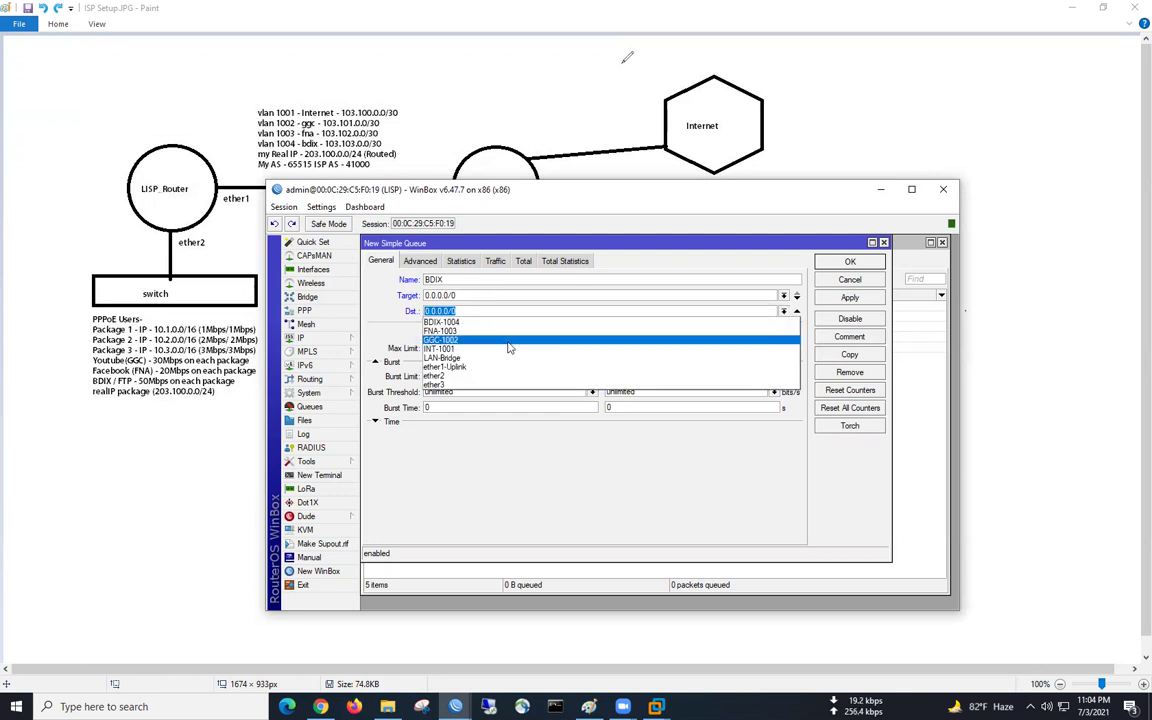
pyautogui.click(478, 325)
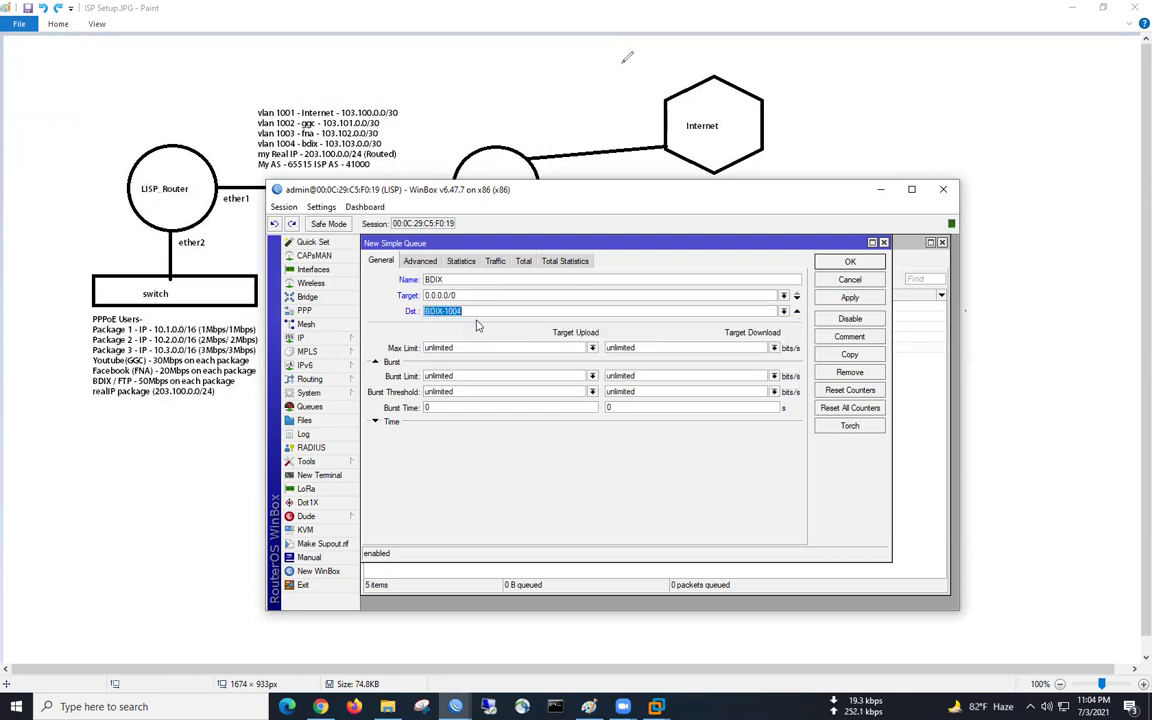
# Set the BDIX queue types to BDIX-UPLOAD for upload and BDIX-DOWNLOAD for download, and save the queue
pyautogui.click(420, 260)
pyautogui.click(450, 365)
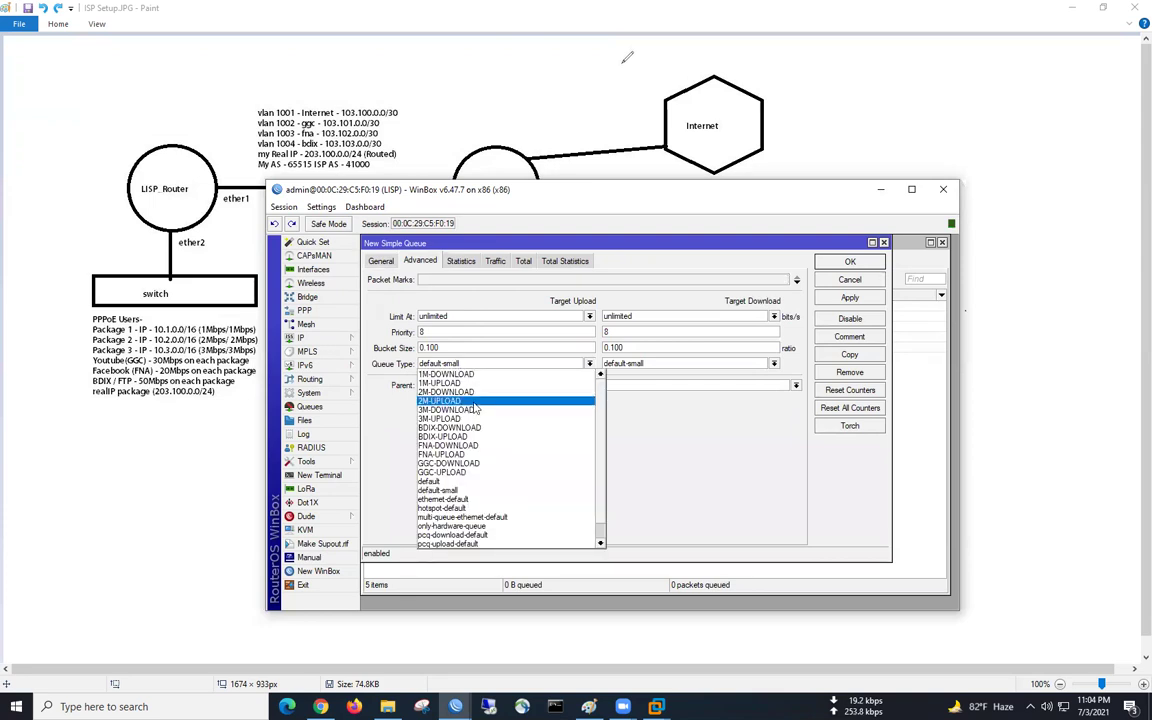
pyautogui.click(476, 437)
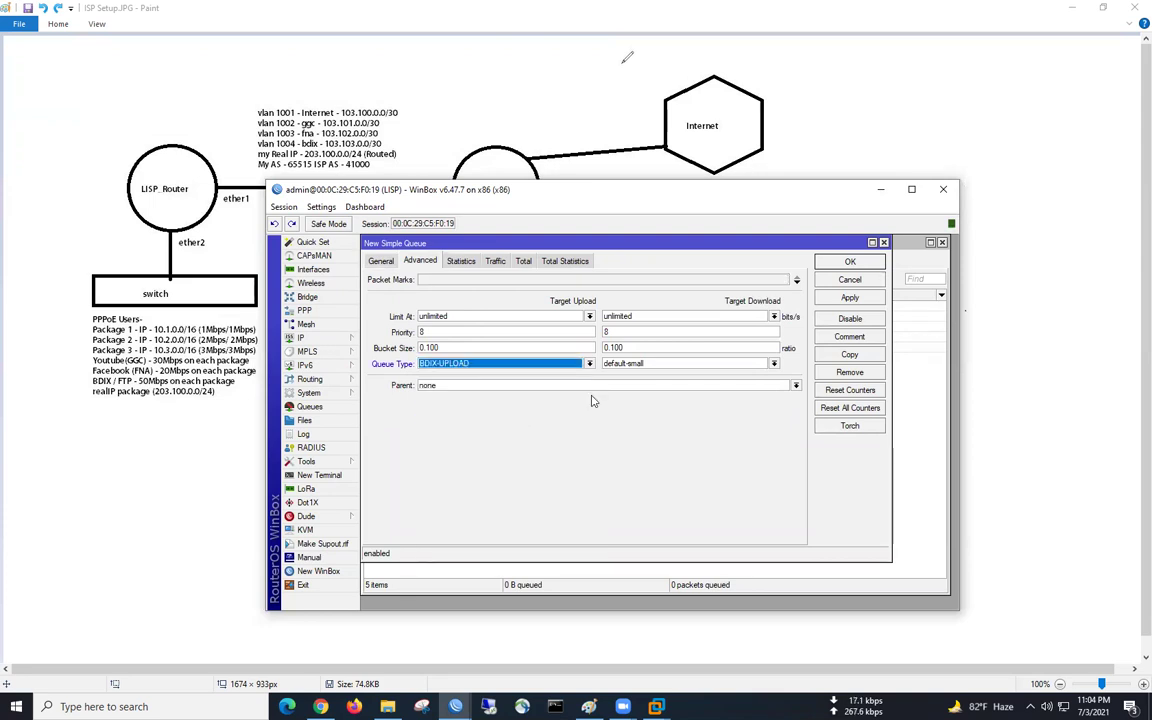
pyautogui.click(668, 363)
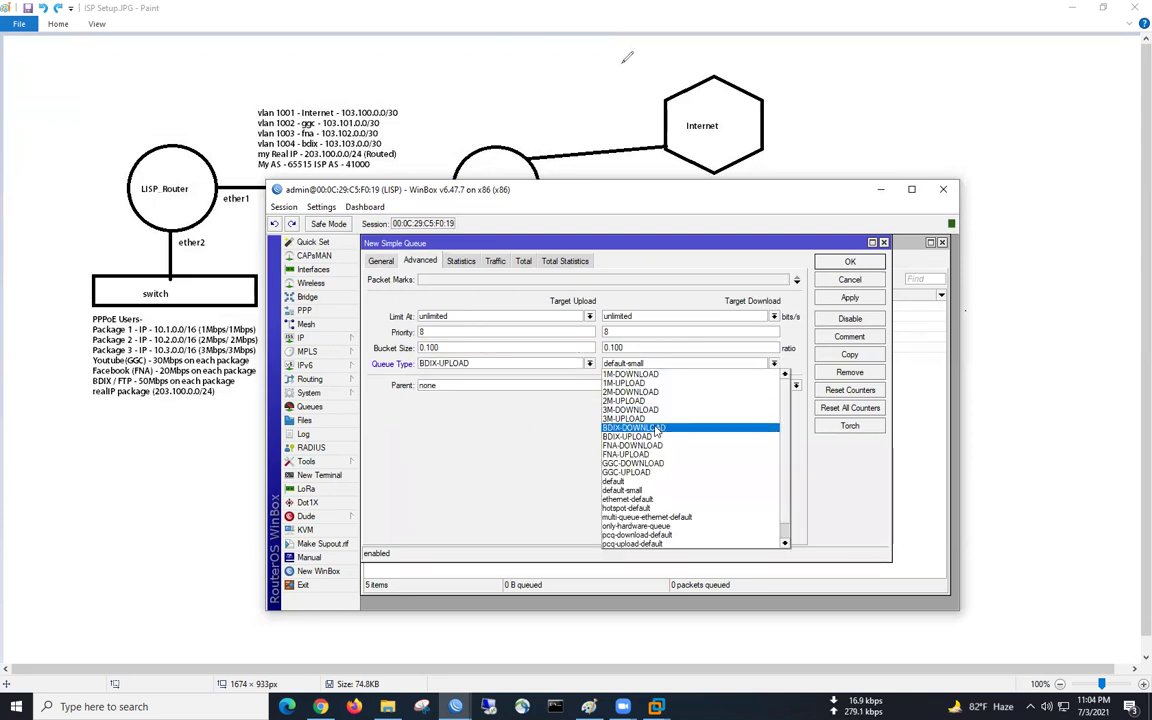
pyautogui.click(662, 427)
pyautogui.click(849, 299)
pyautogui.click(850, 261)
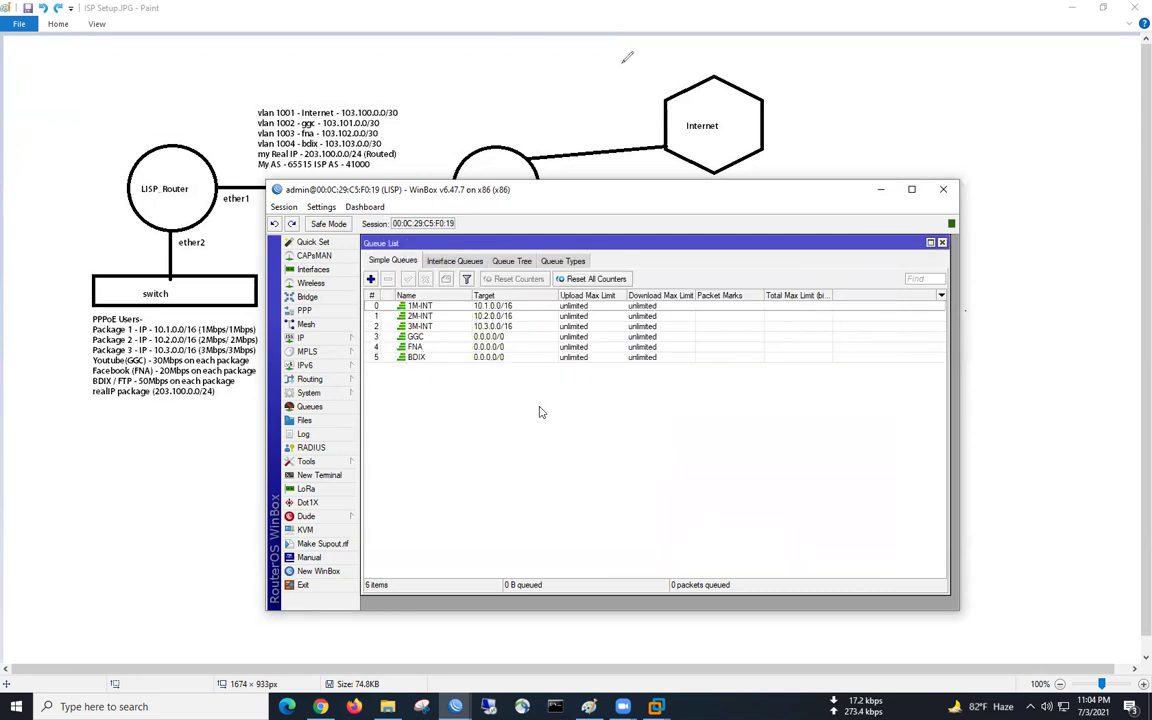
# Move the GGC, FNA and BDIX queues together above the 1M-INT queue in the simple queue order
pyautogui.click(427, 338)
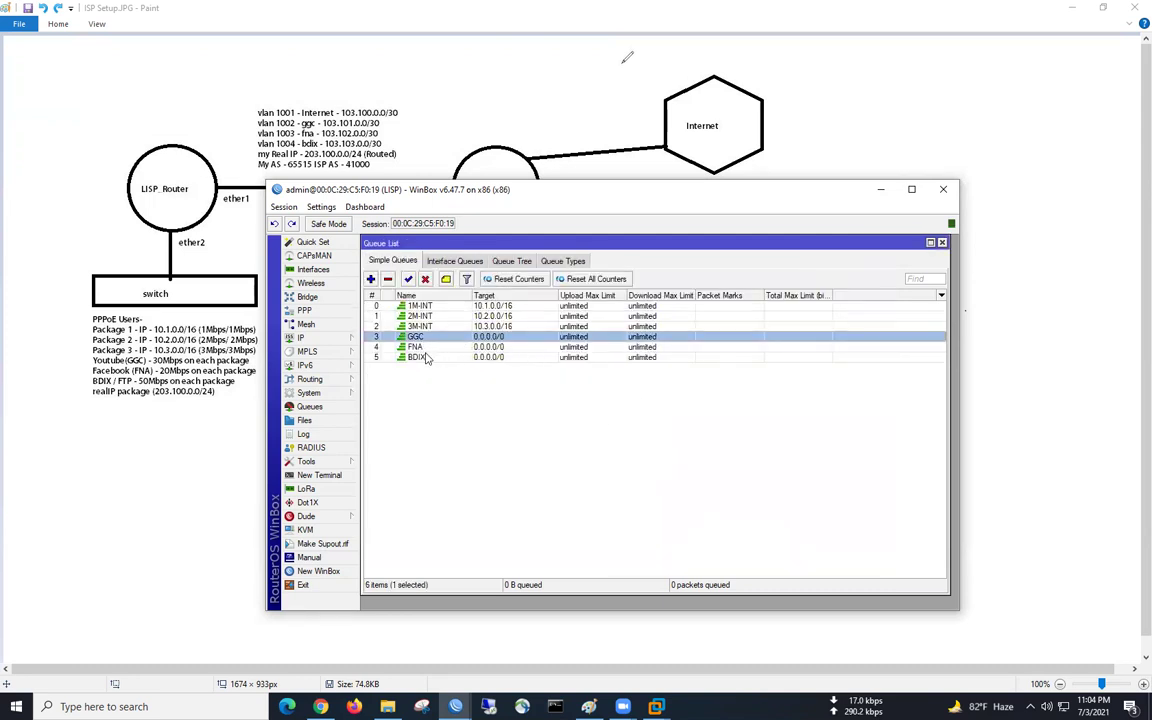
pyautogui.keyDown('shift'); pyautogui.click(424, 357); pyautogui.keyUp('shift')
pyautogui.moveTo(424, 338); pyautogui.dragTo(416, 305)
pyautogui.click(442, 391)
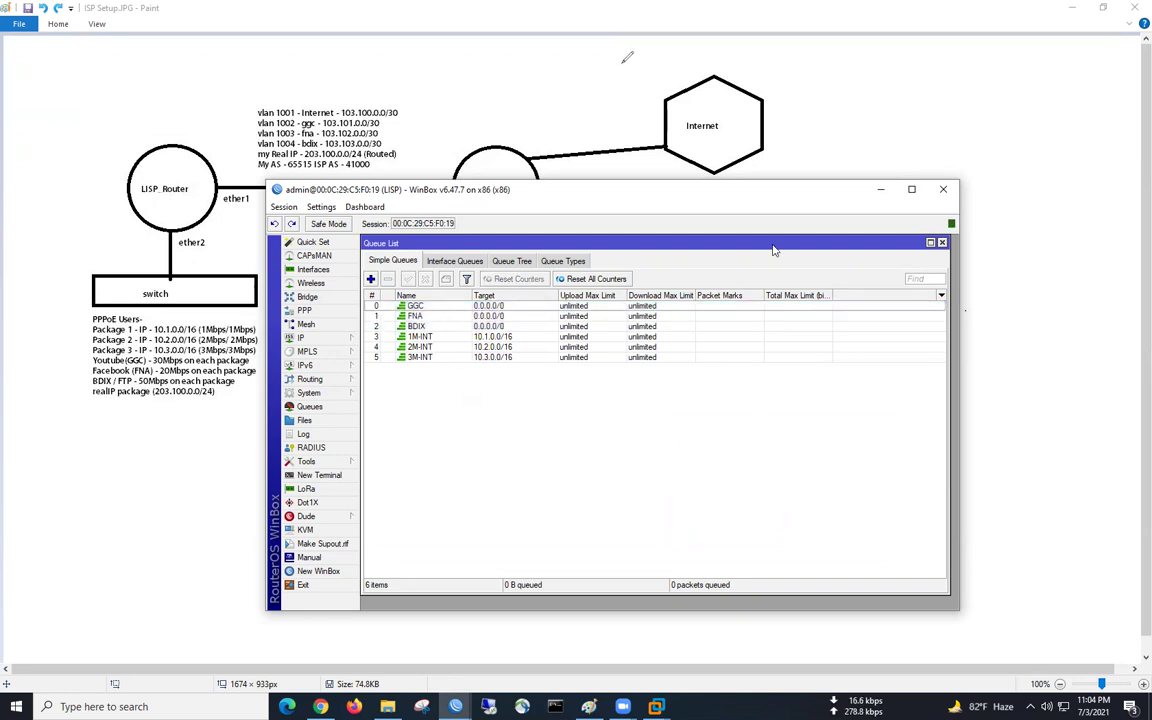
# Maximize the LISP router window and widen the queue list inside it
pyautogui.moveTo(768, 205); pyautogui.dragTo(694, 193)
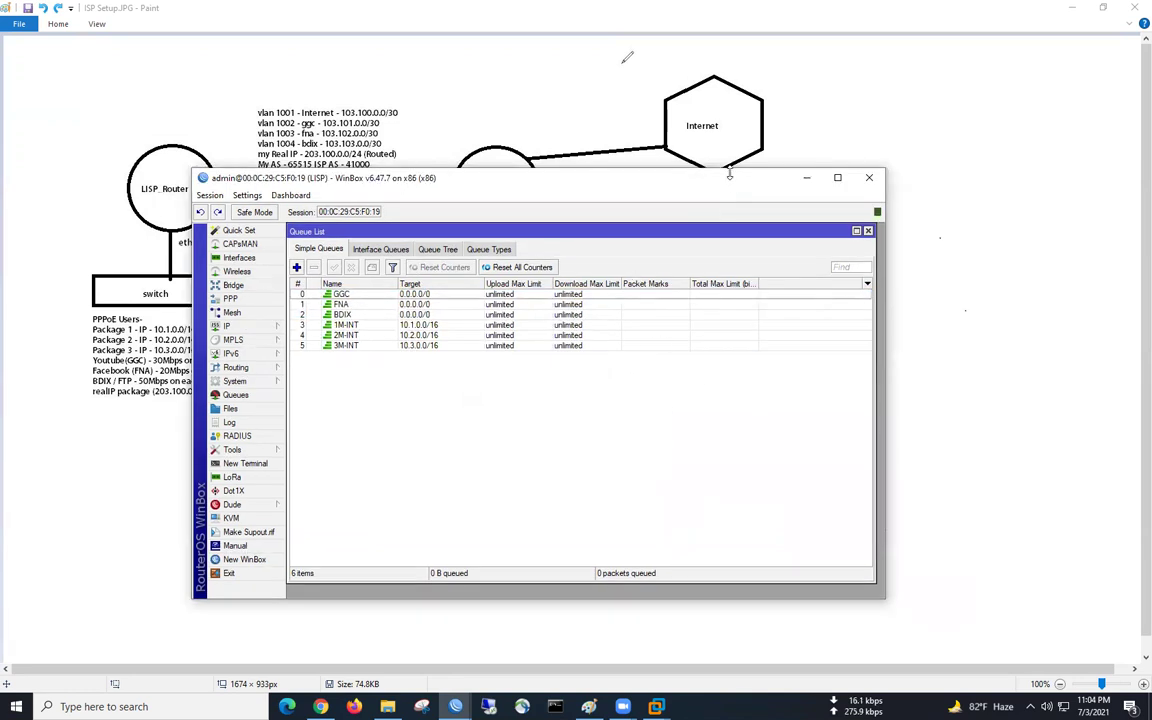
pyautogui.doubleClick(730, 183)
pyautogui.moveTo(684, 77); pyautogui.dragTo(908, 77)
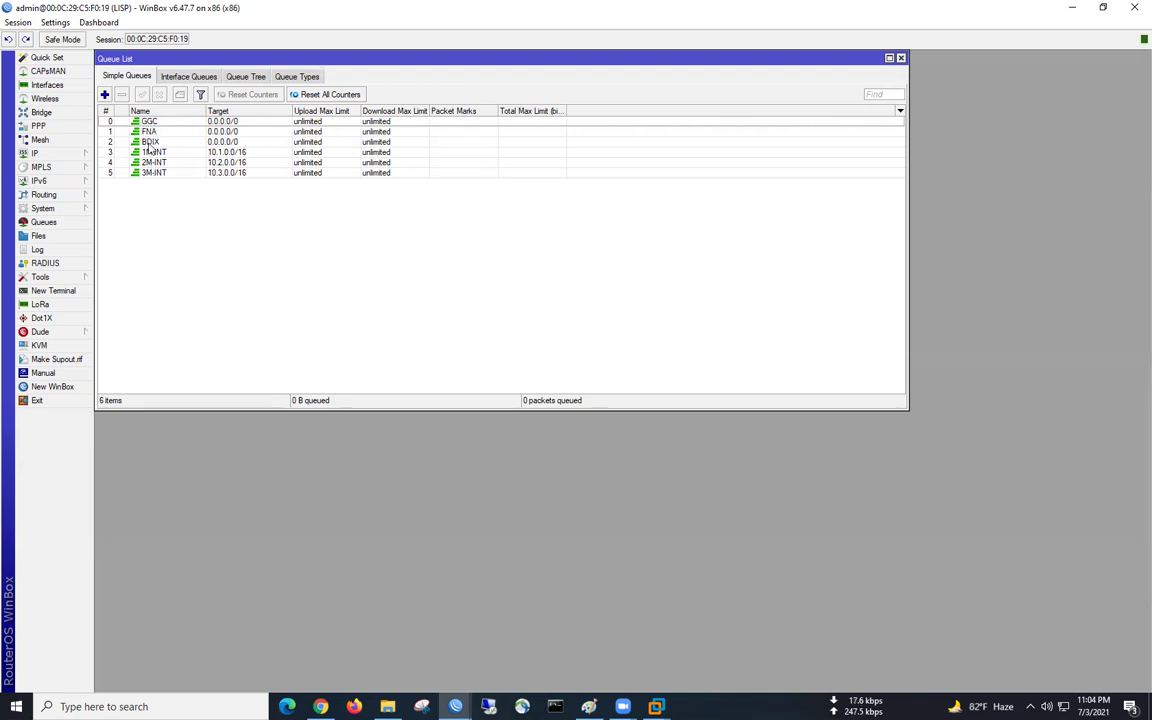
pyautogui.click(455, 706)
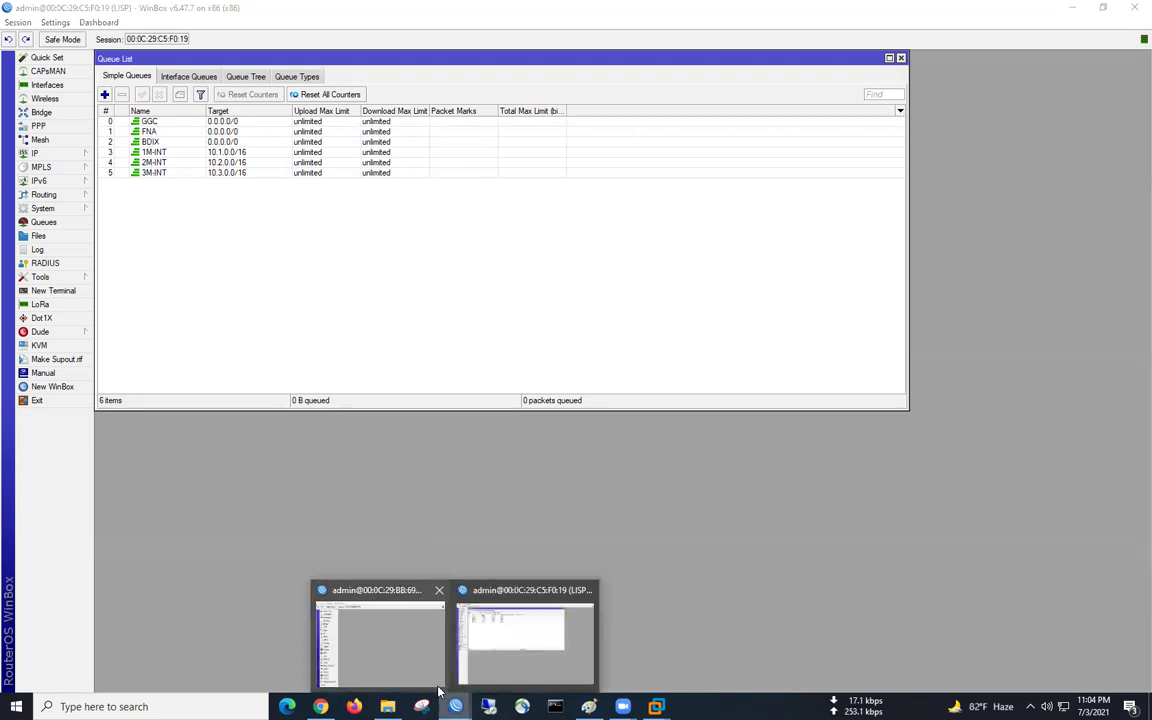
pyautogui.rightClick(455, 706)
pyautogui.click(442, 630)
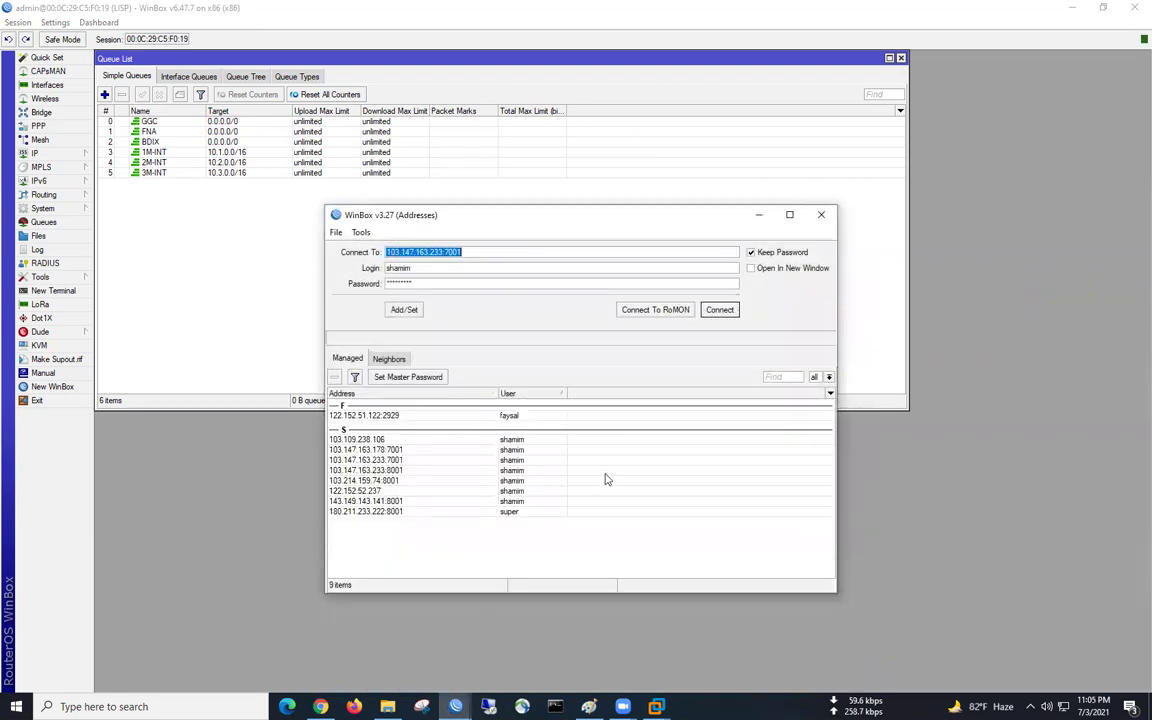
pyautogui.click(386, 461)
pyautogui.doubleClick(386, 462)
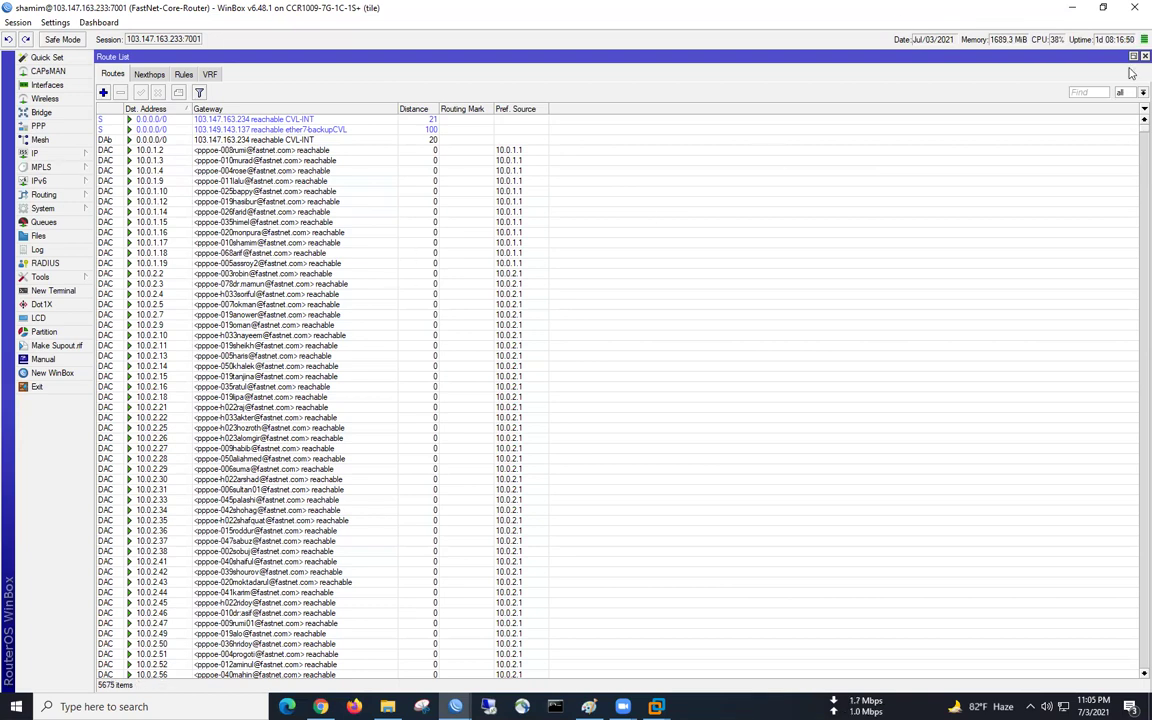
# Close the route list and BGP windows on the FastNet core router
pyautogui.click(1133, 57)
pyautogui.click(1133, 57)
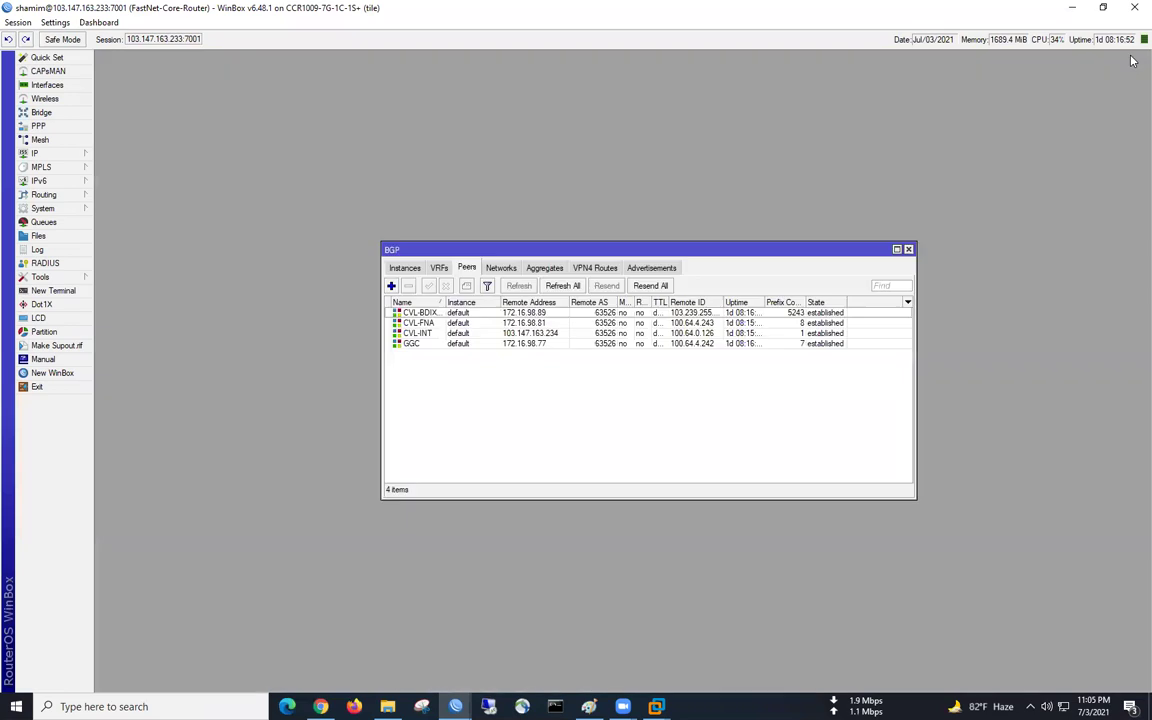
pyautogui.click(908, 249)
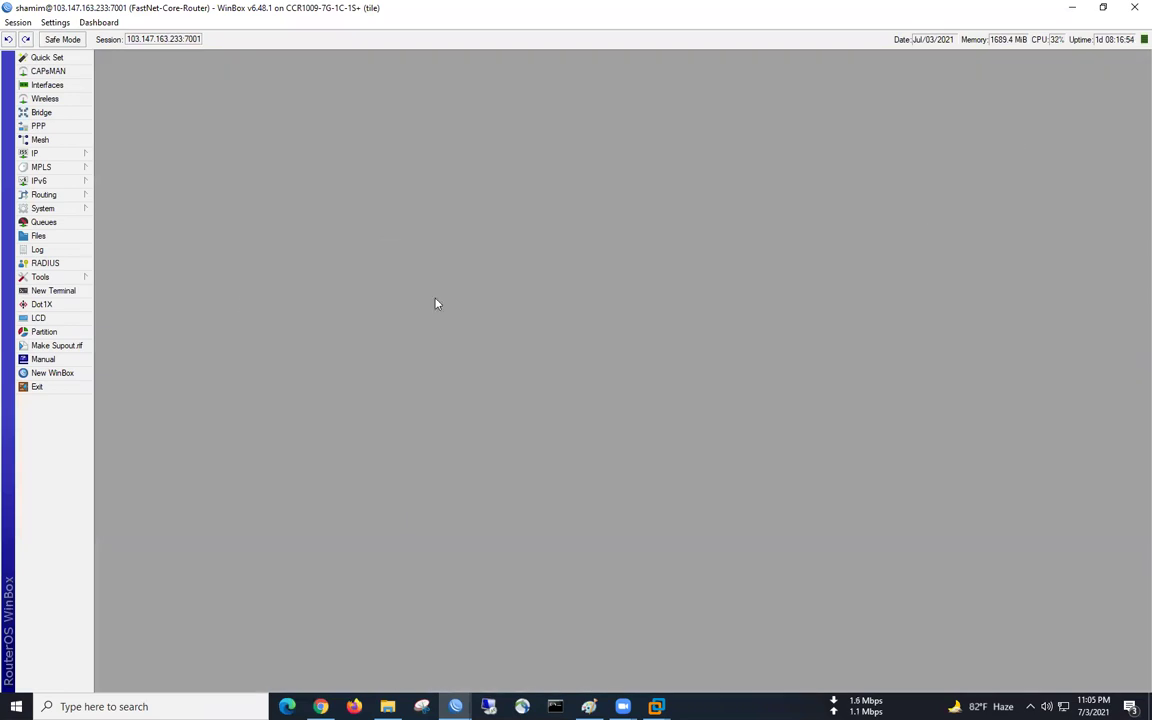
# Examine the order and live traffic of the core router's GGC, FNA, BDIX and package simple queues, then return to the LISP router
pyautogui.click(44, 222)
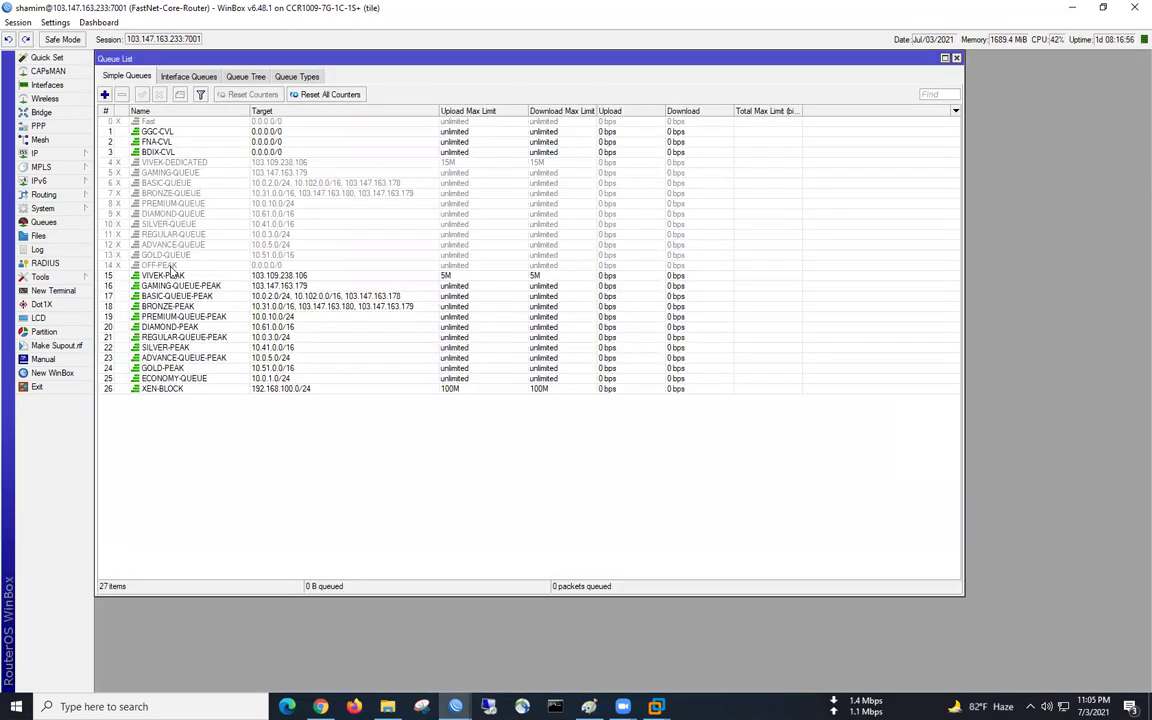
pyautogui.click(215, 296)
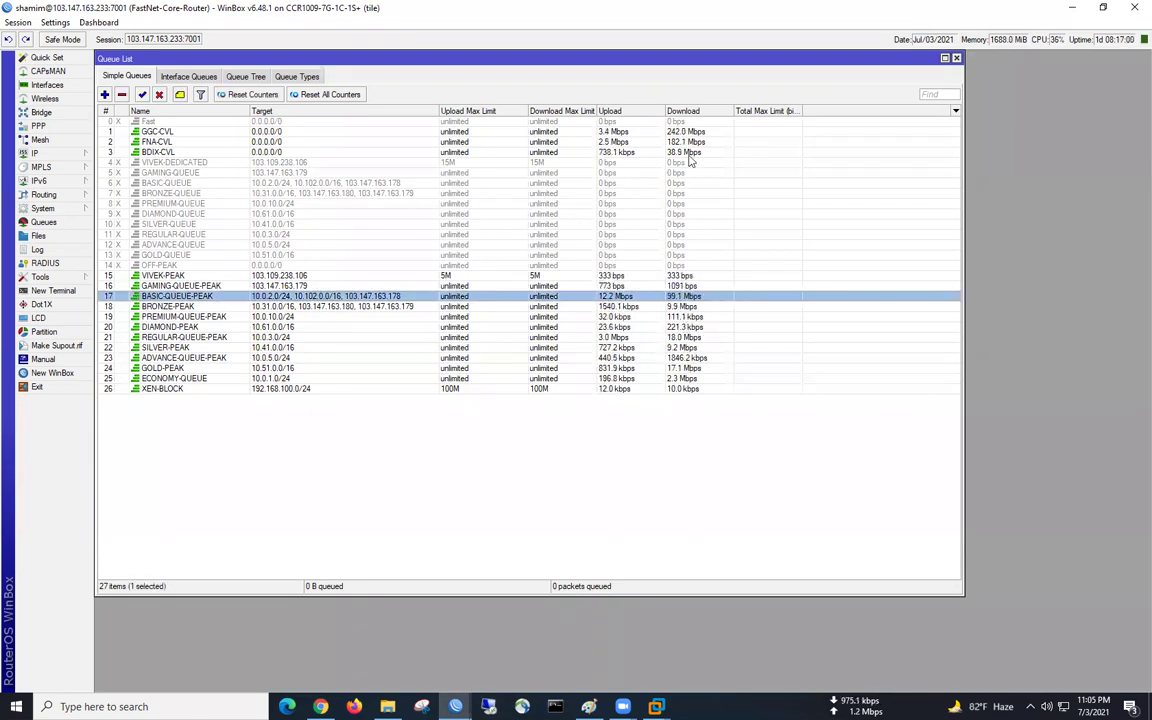
pyautogui.click(621, 131)
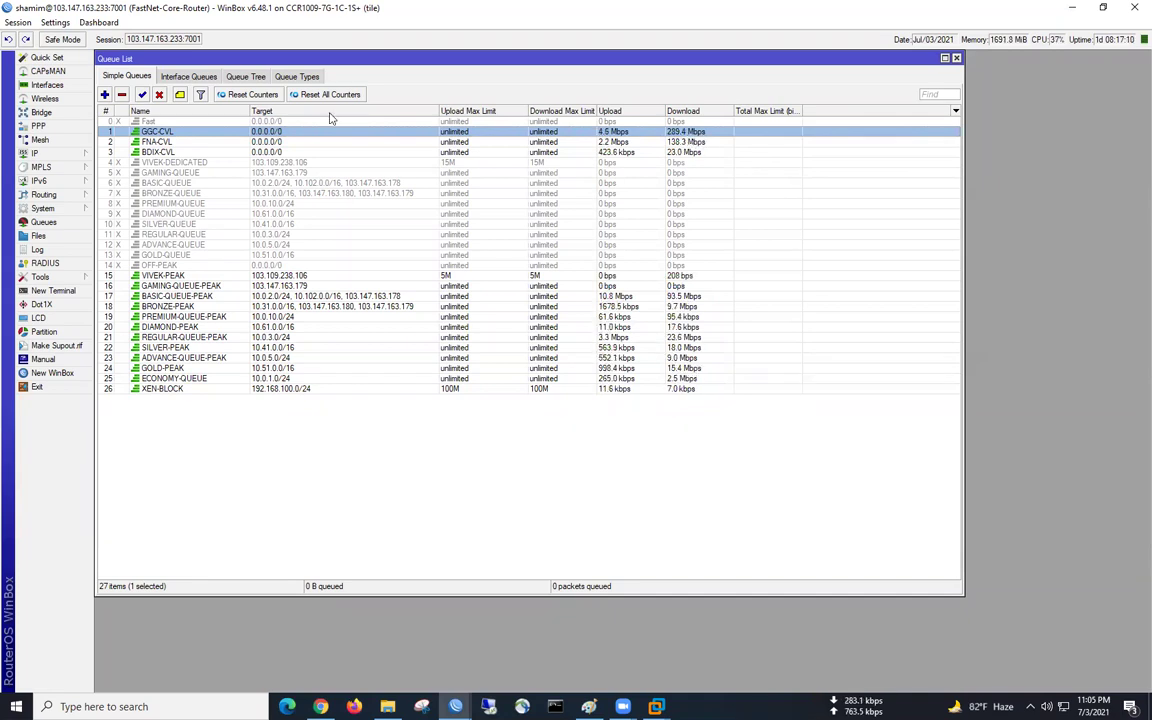
pyautogui.click(1077, 10)
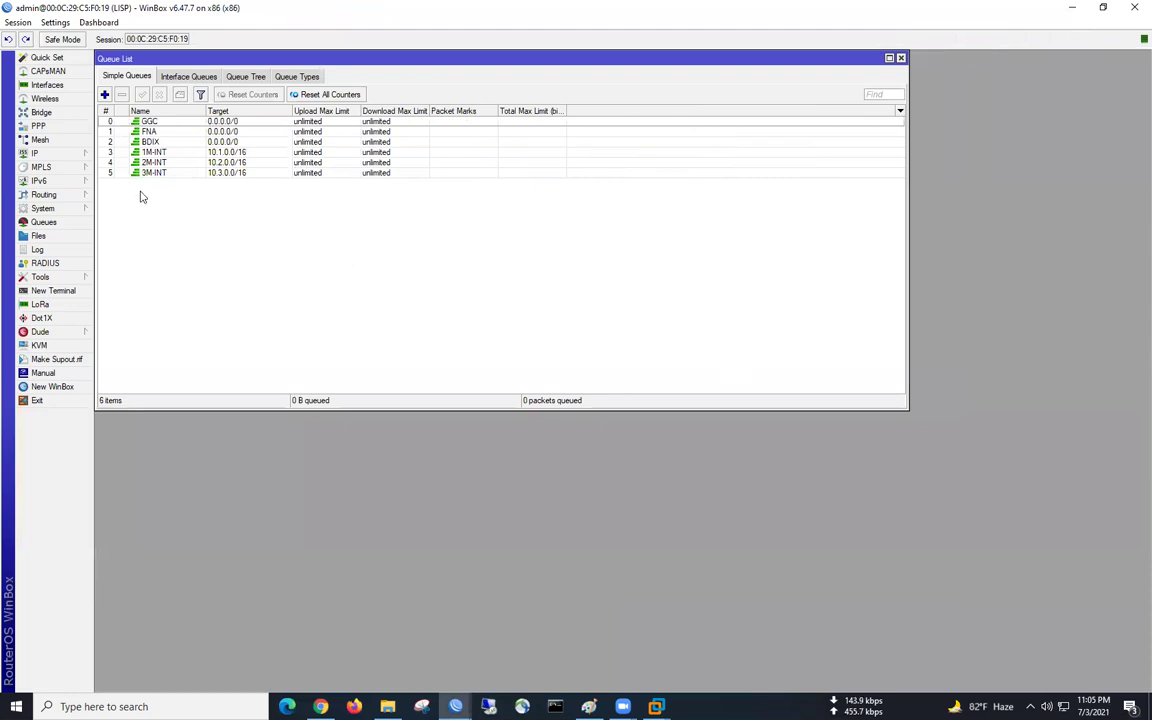
# Show the Upload and Download traffic columns in the simple queue list
pyautogui.click(900, 115)
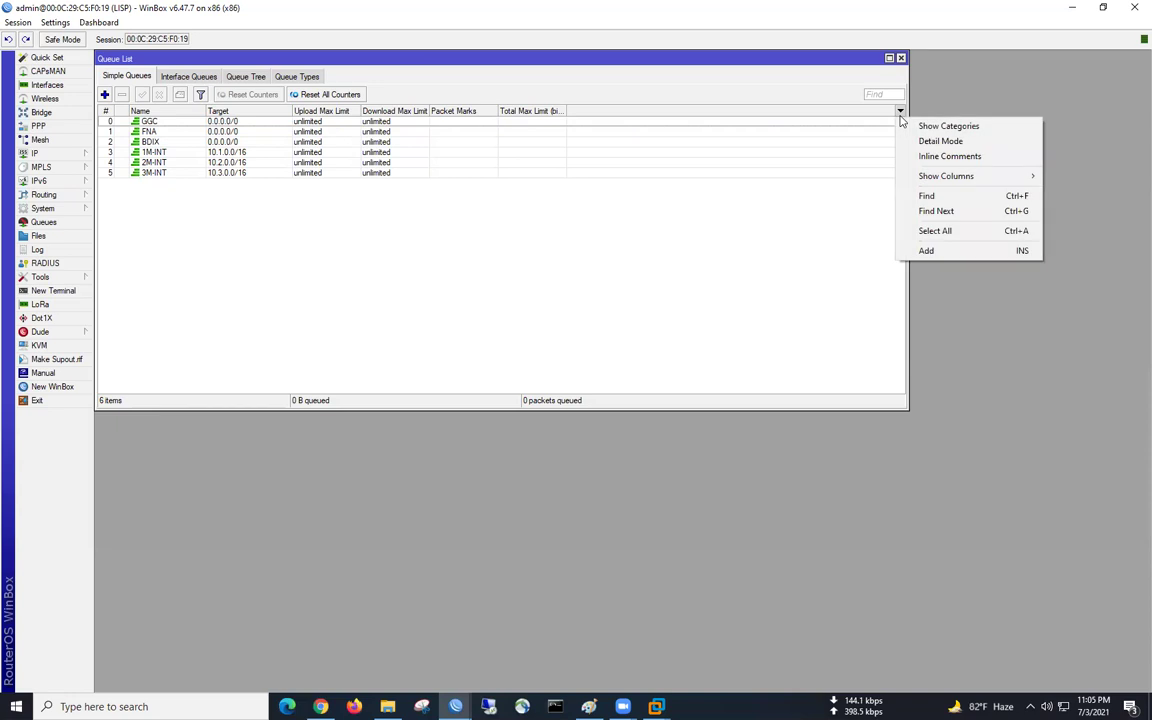
pyautogui.rightClick(514, 216)
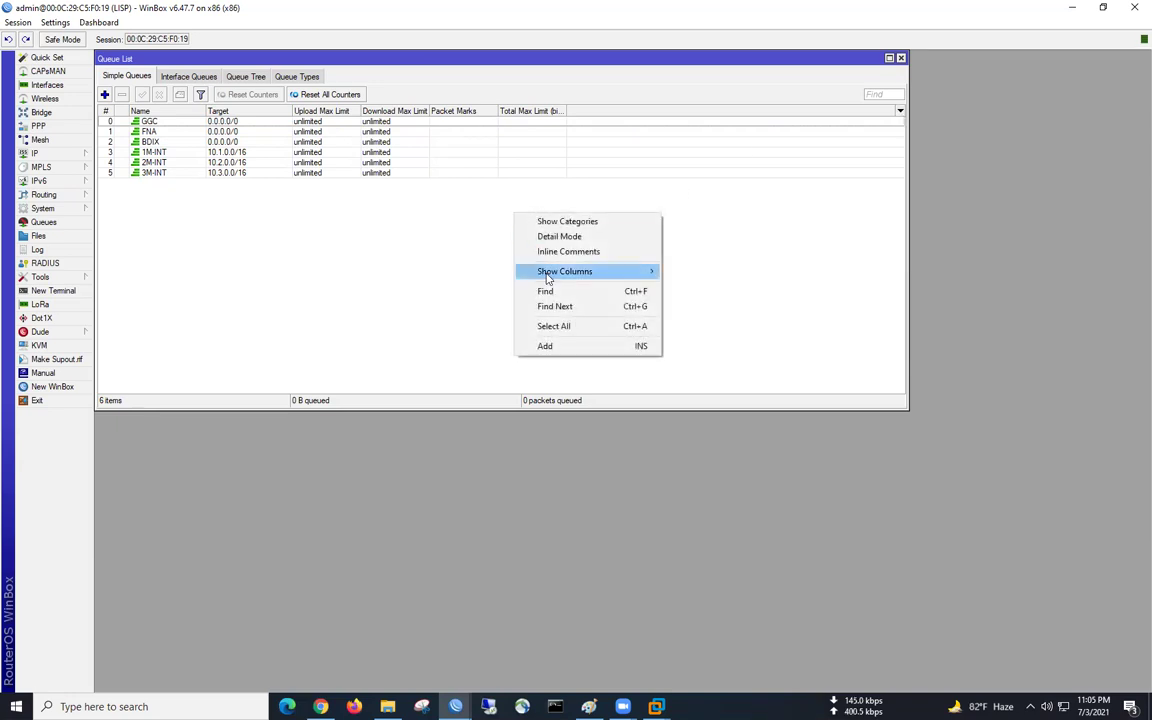
pyautogui.moveTo(555, 274)
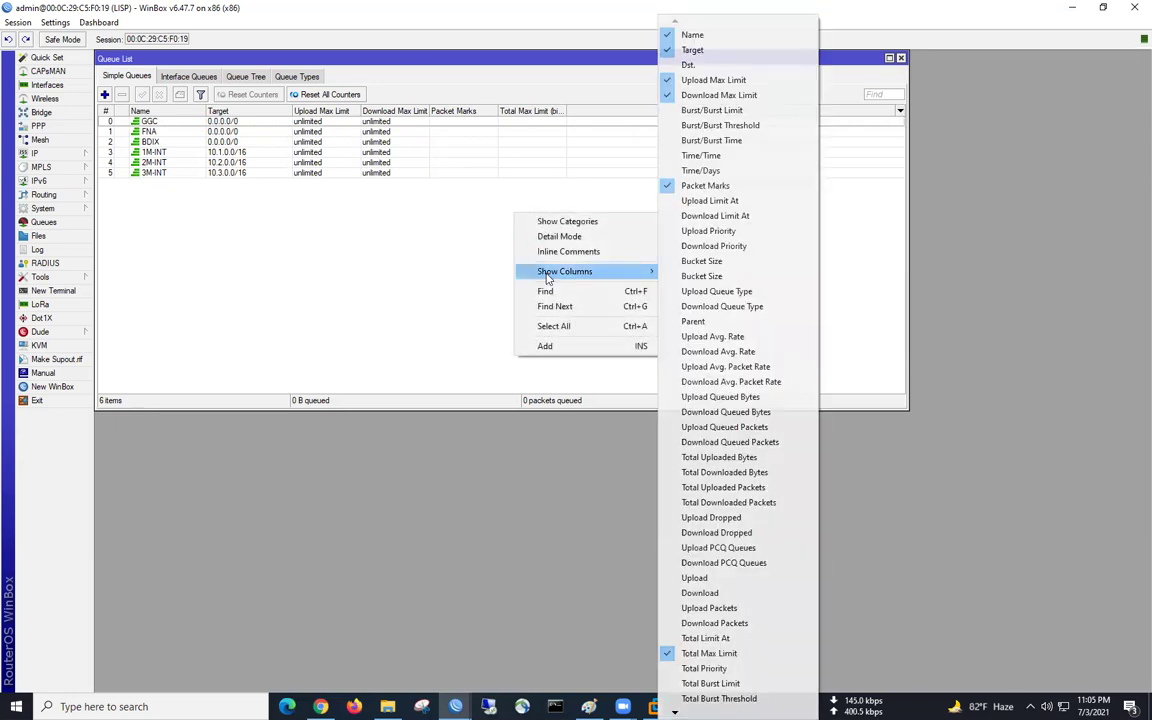
pyautogui.click(722, 584)
pyautogui.rightClick(646, 263)
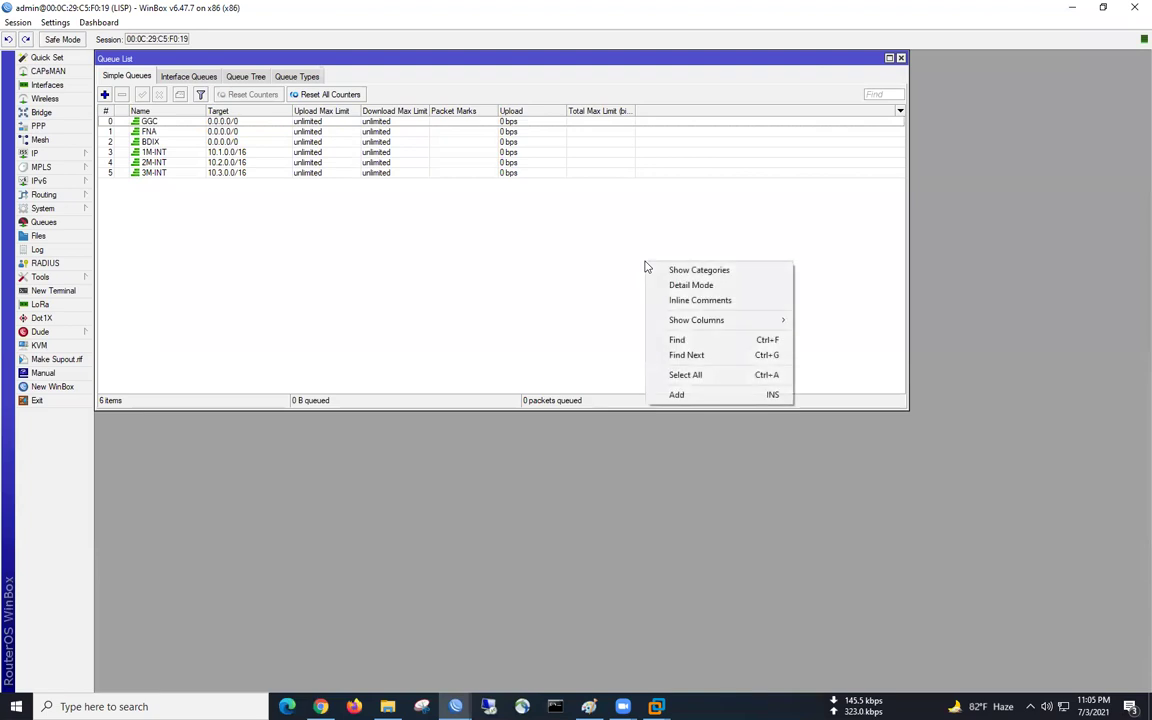
pyautogui.moveTo(701, 320)
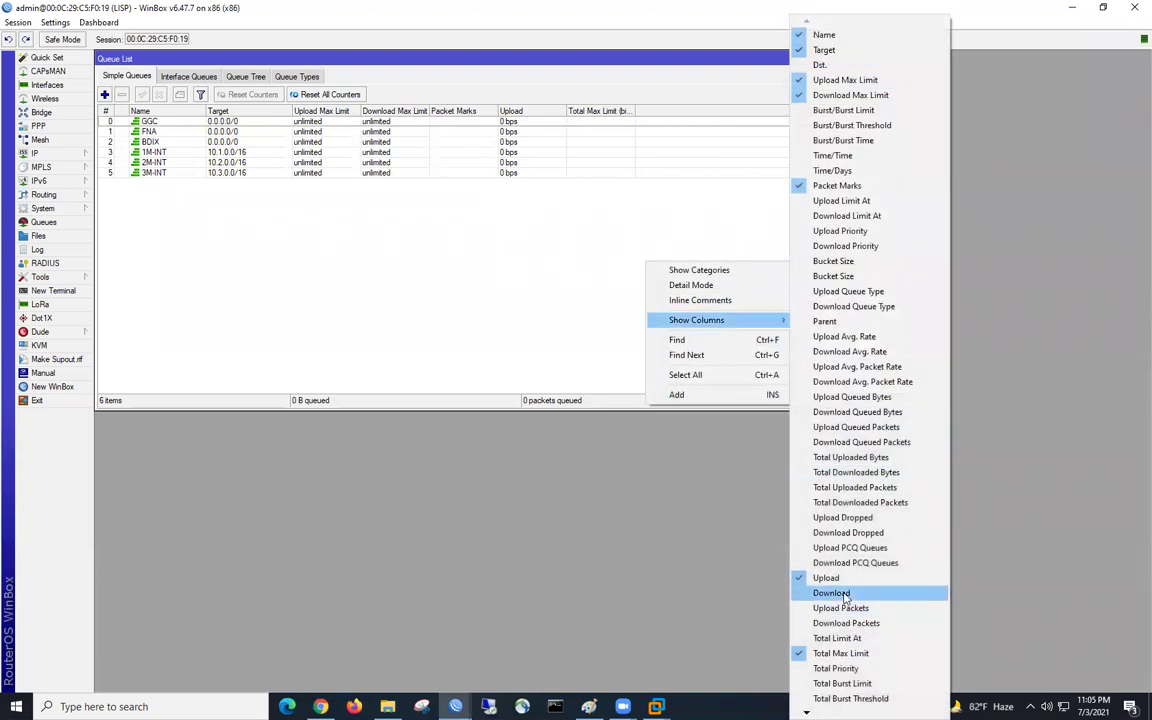
pyautogui.click(800, 593)
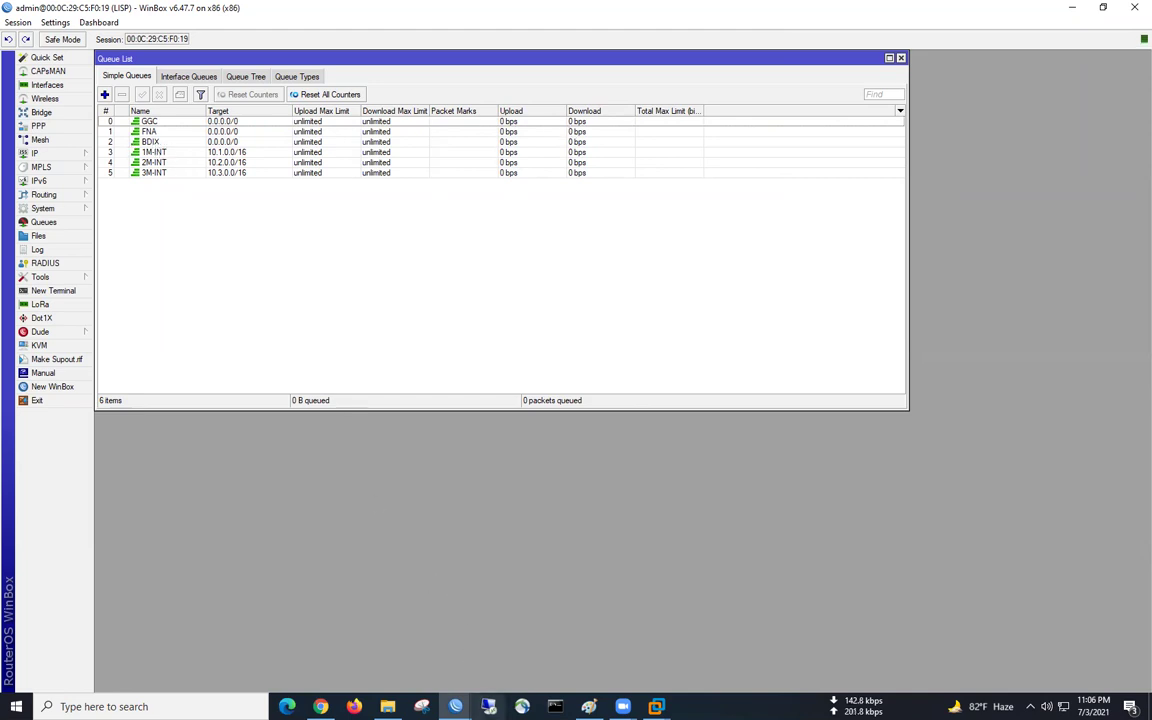
# Check the real IP package range in the ISP setup diagram in Paint, then return to the LISP router
pyautogui.moveTo(320, 706)
pyautogui.moveTo(455, 706)
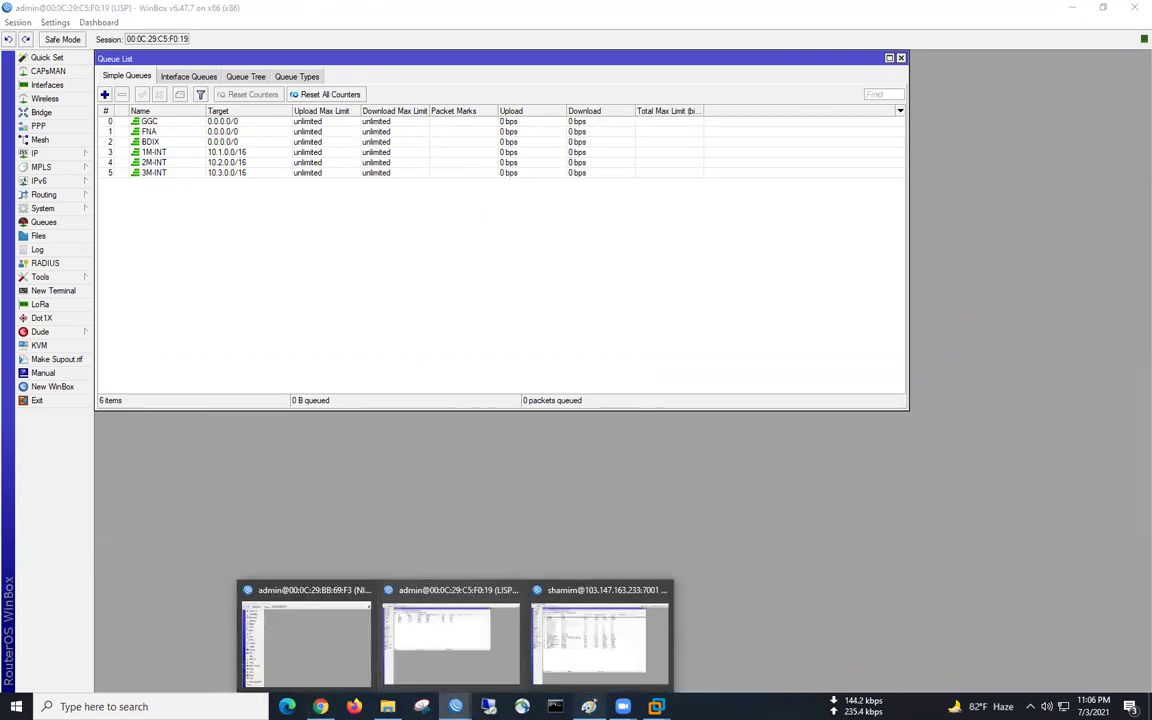
pyautogui.click(588, 706)
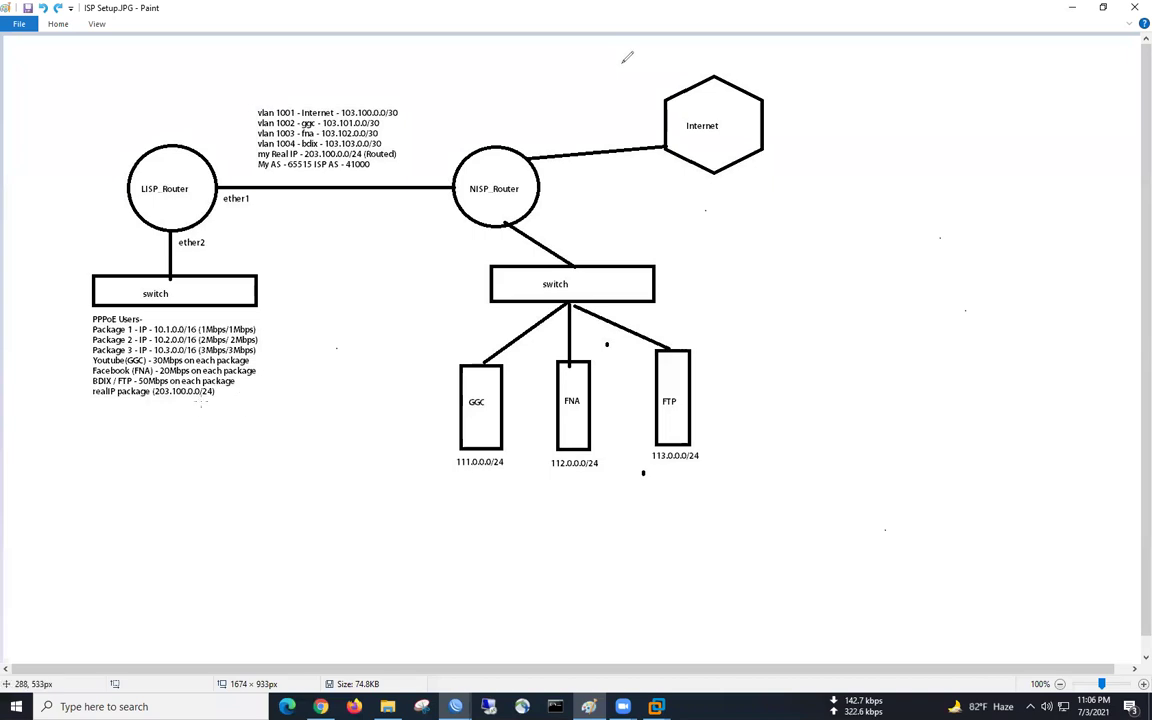
pyautogui.hotkey('alt', 'Tab')
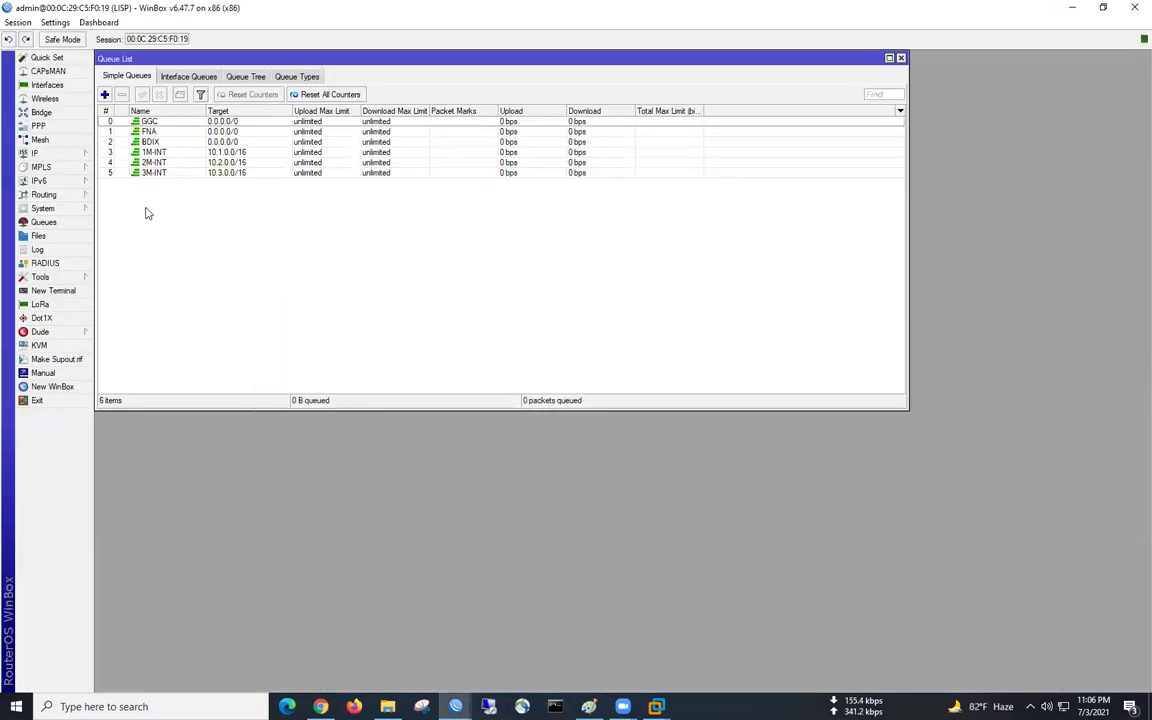
# Start a new simple queue for target 203.100.0.2 and name it after the real IP customer
pyautogui.click(104, 94)
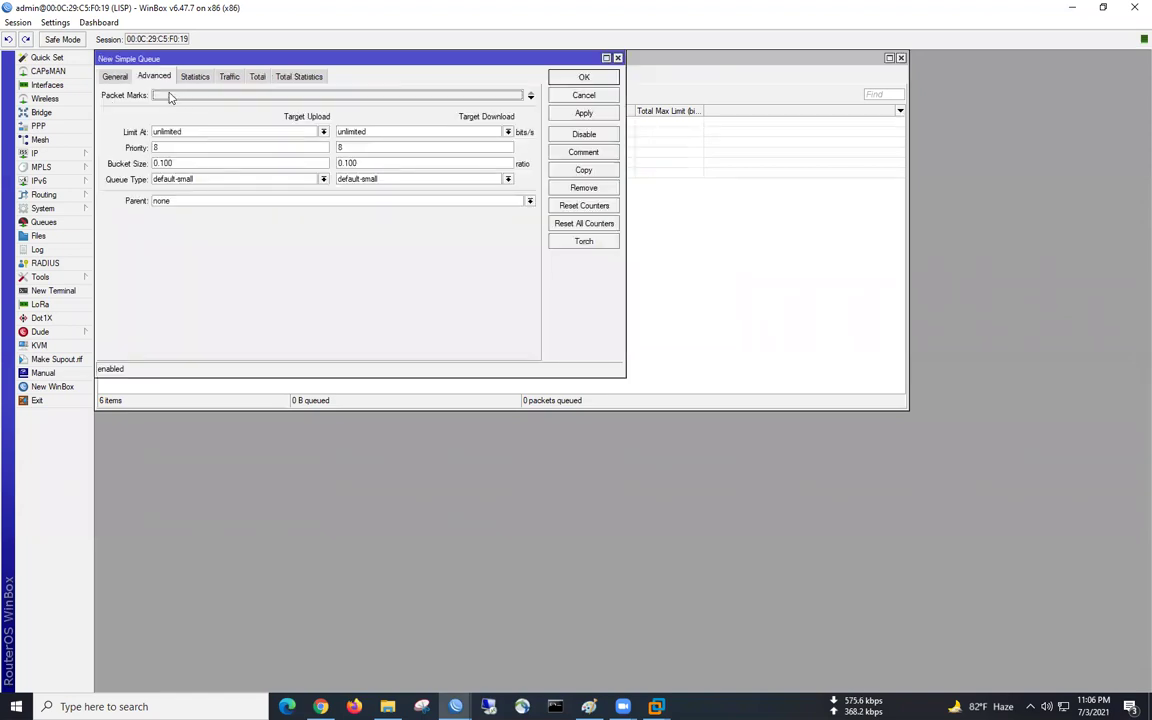
pyautogui.click(116, 77)
pyautogui.press('Tab')
pyautogui.write('203.100.0.2')
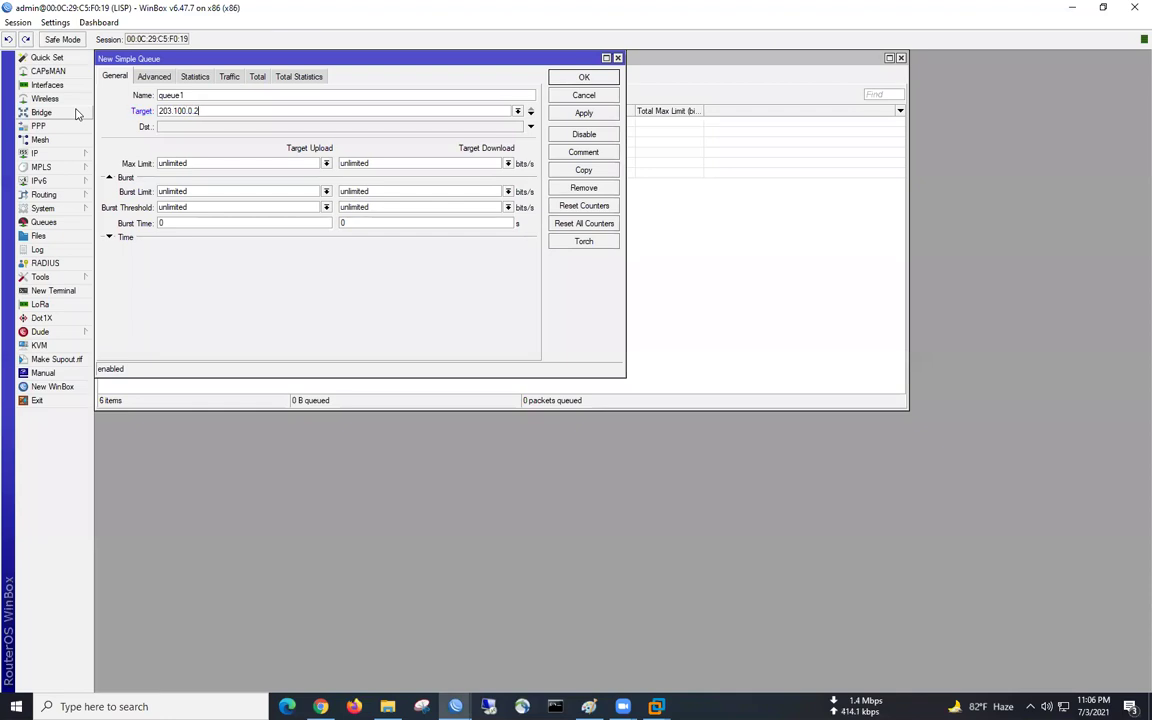
pyautogui.hotkey('shift', 'Tab')
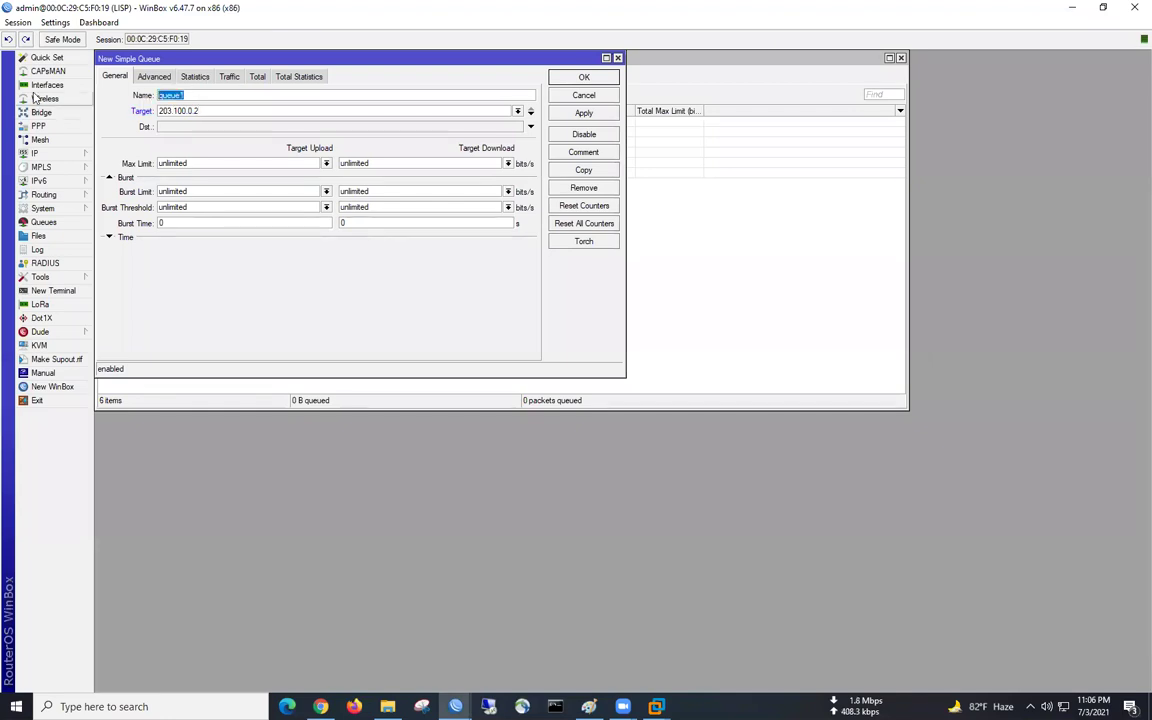
pyautogui.write('SHAMIM1')
# Limit the new customer queue to 10M upload and 10M download and save it
pyautogui.click(208, 166)
pyautogui.click(170, 280)
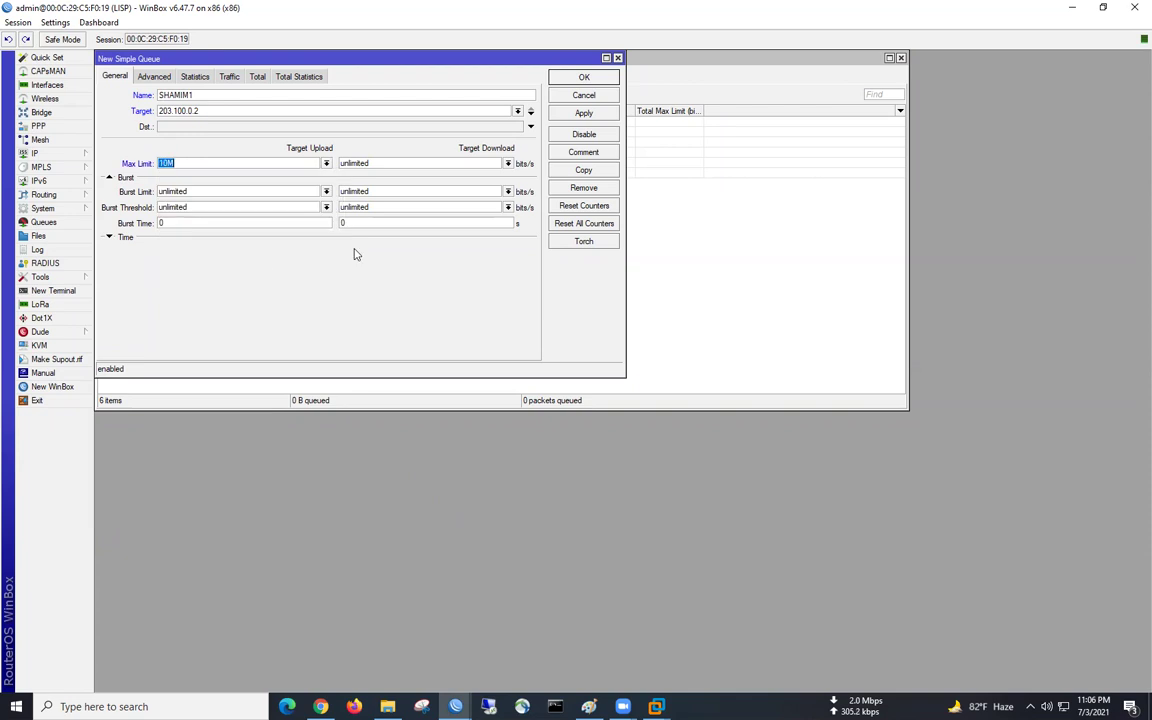
pyautogui.click(465, 163)
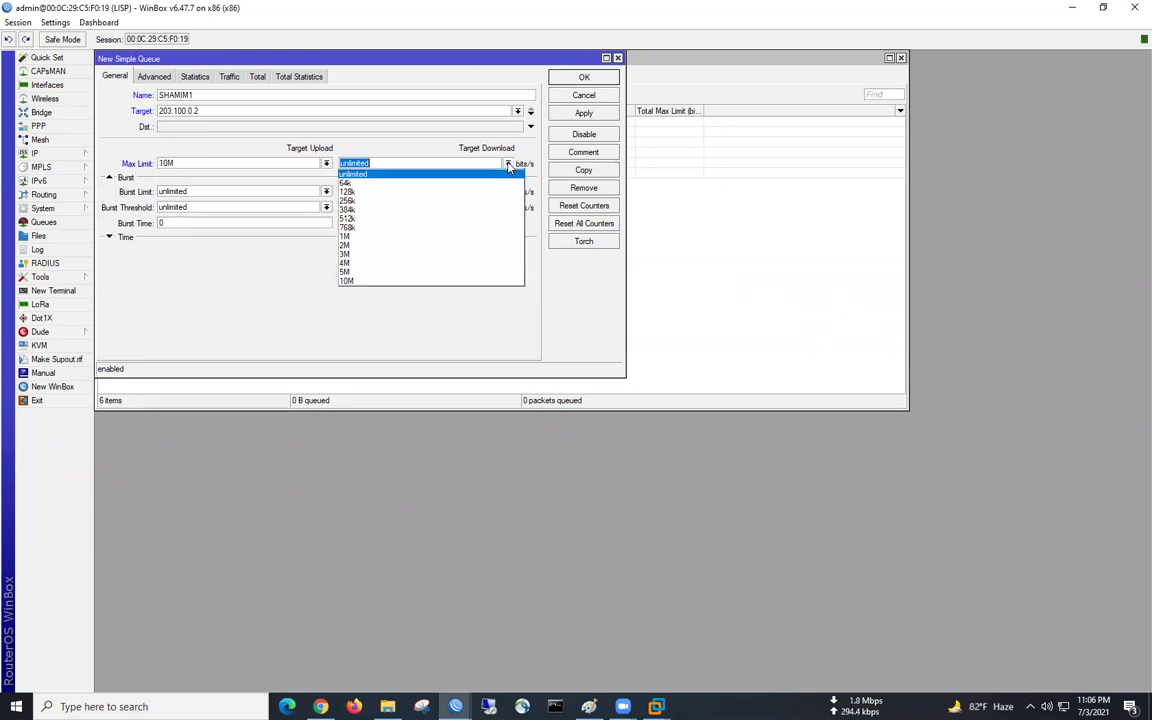
pyautogui.click(371, 281)
pyautogui.click(584, 113)
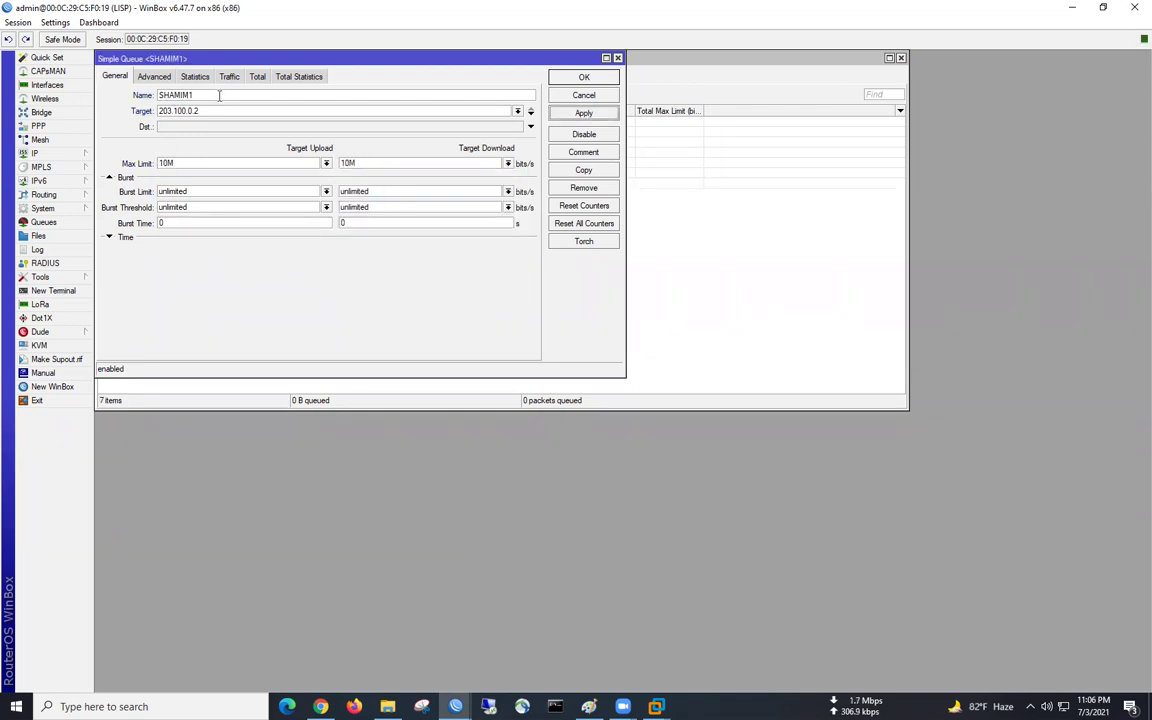
pyautogui.click(604, 80)
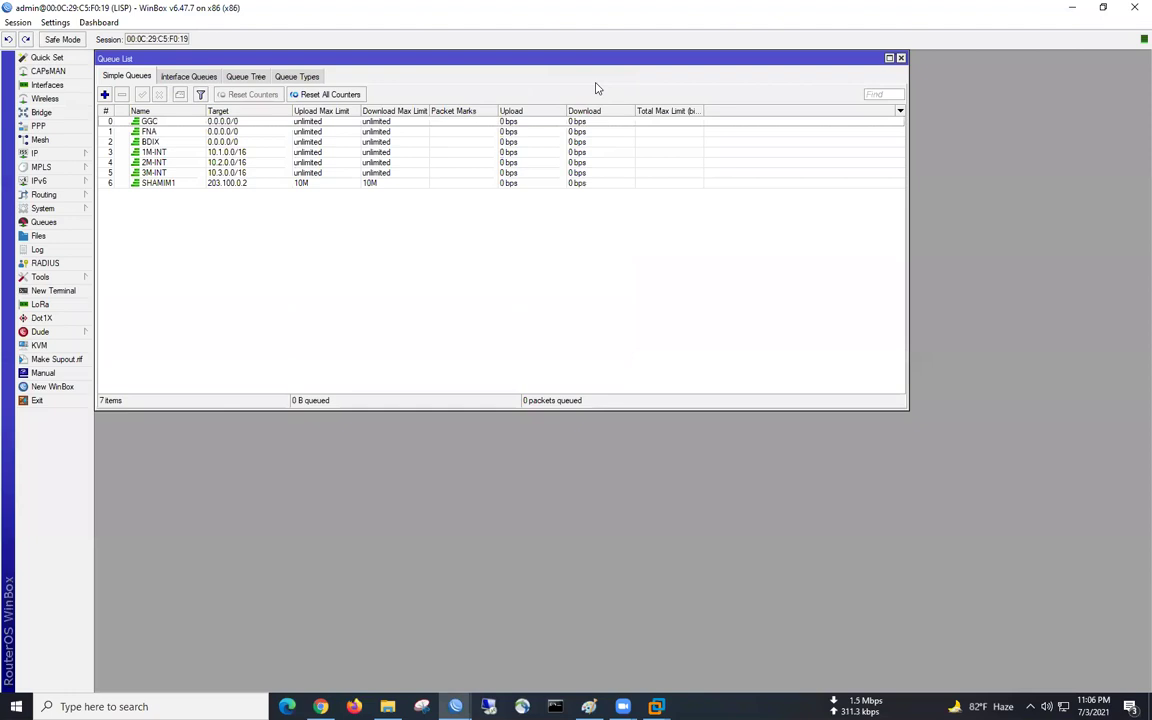
# Move the customer queue above GGC to the start of the order and set its upload and download priority to 1
pyautogui.click(307, 188)
pyautogui.moveTo(307, 188); pyautogui.dragTo(240, 121)
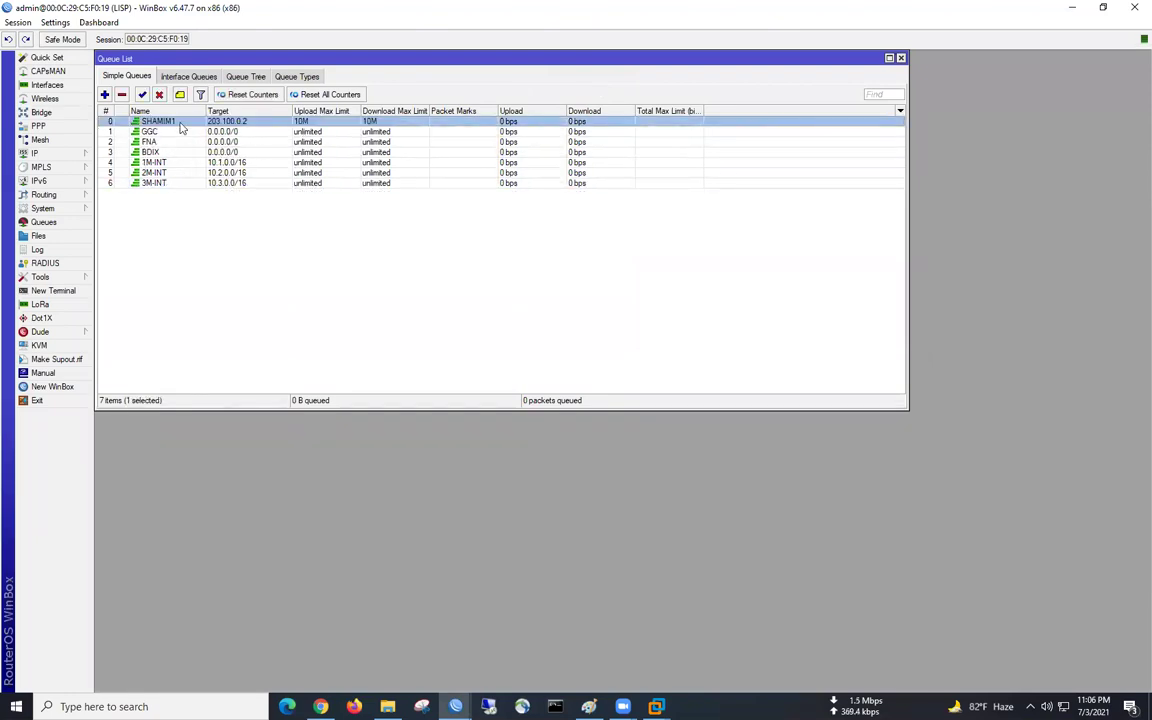
pyautogui.doubleClick(165, 121)
pyautogui.click(154, 76)
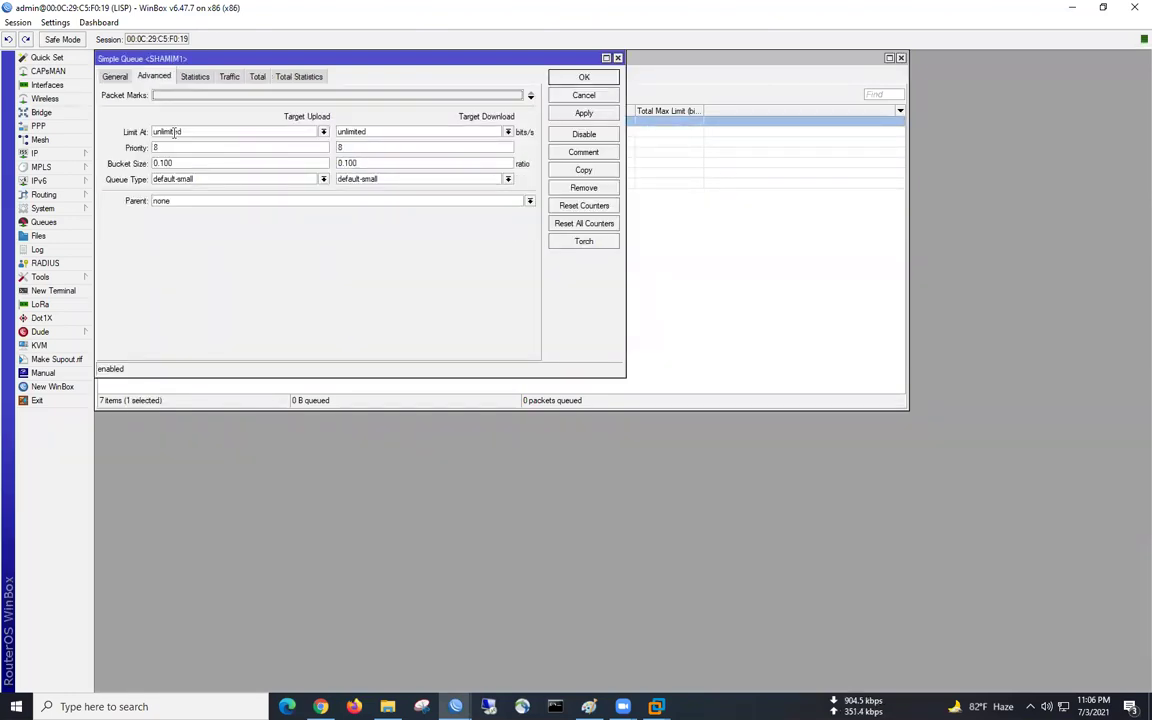
pyautogui.doubleClick(167, 147)
pyautogui.write('1')
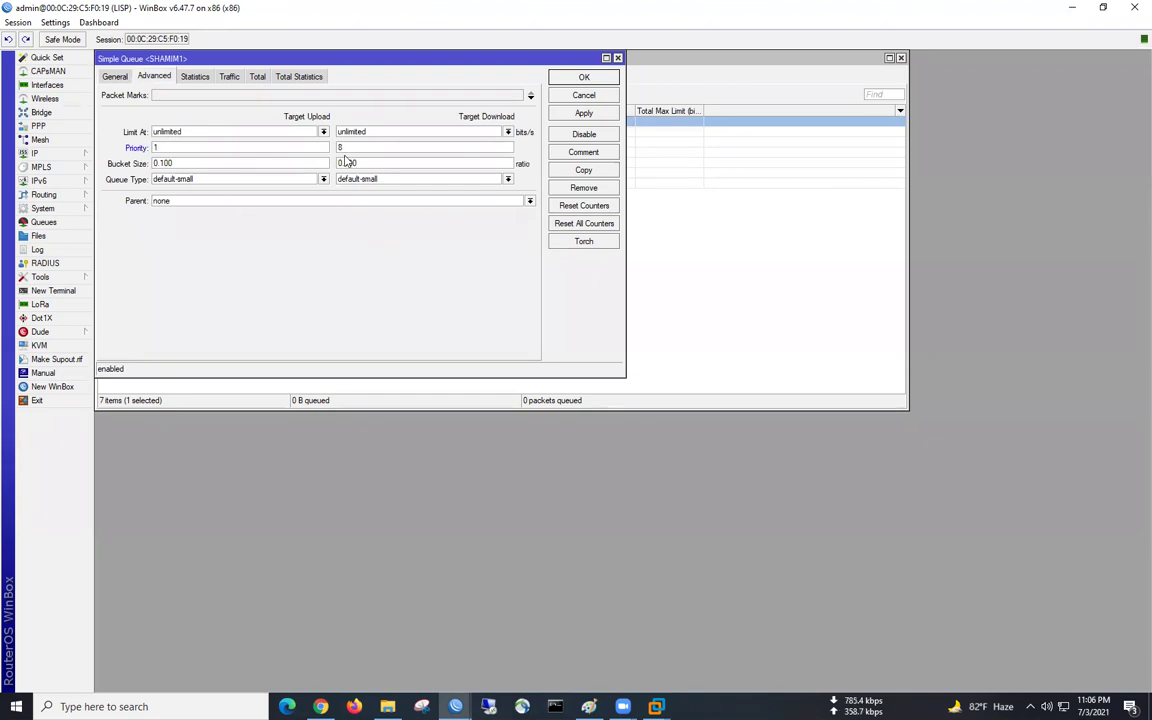
pyautogui.click(560, 77)
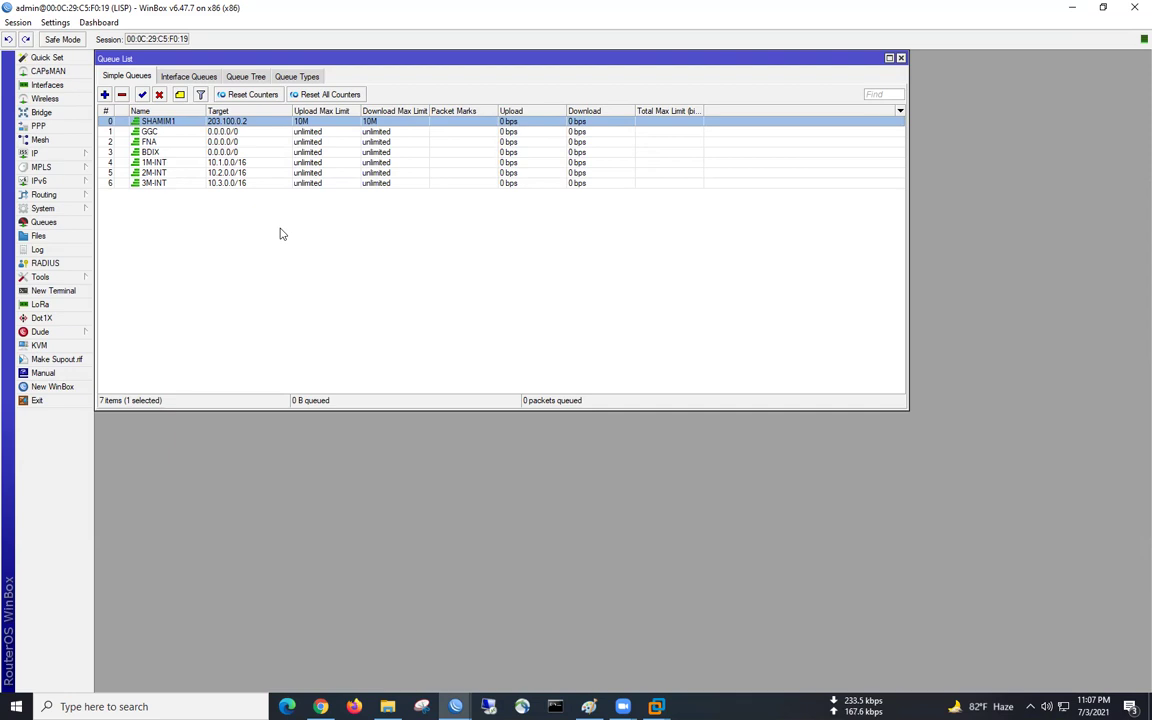
# Set the customer queue's destination to the INT-1001 interface and save it
pyautogui.doubleClick(253, 123)
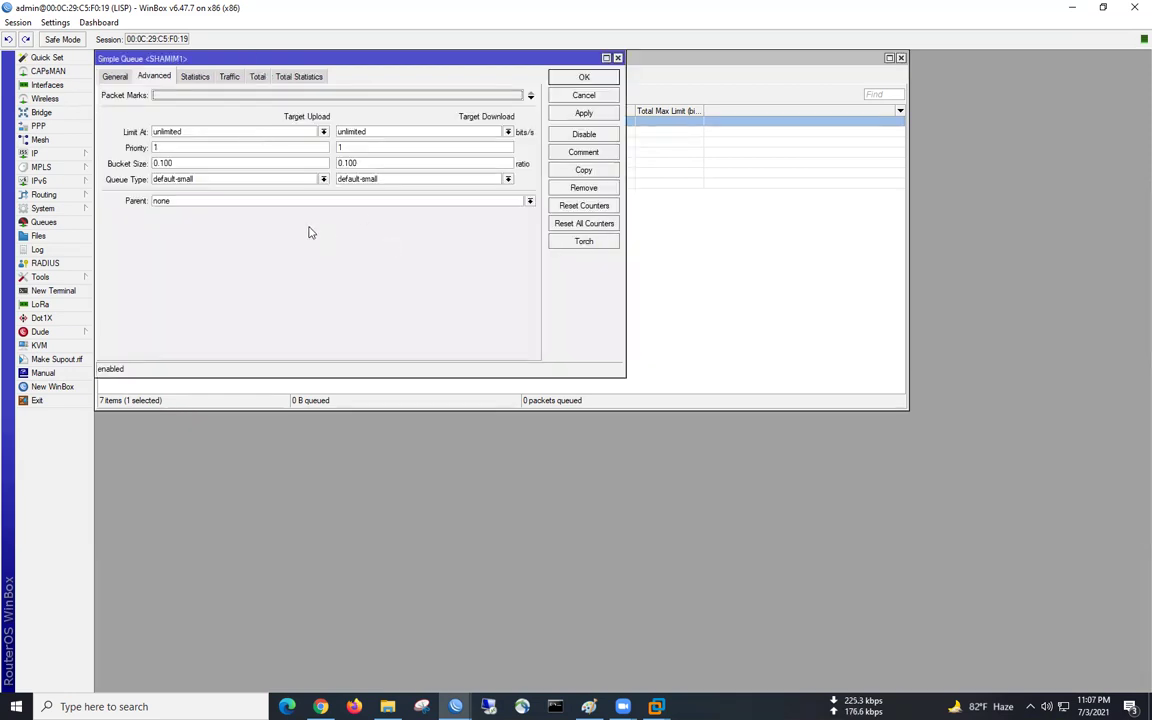
pyautogui.click(105, 76)
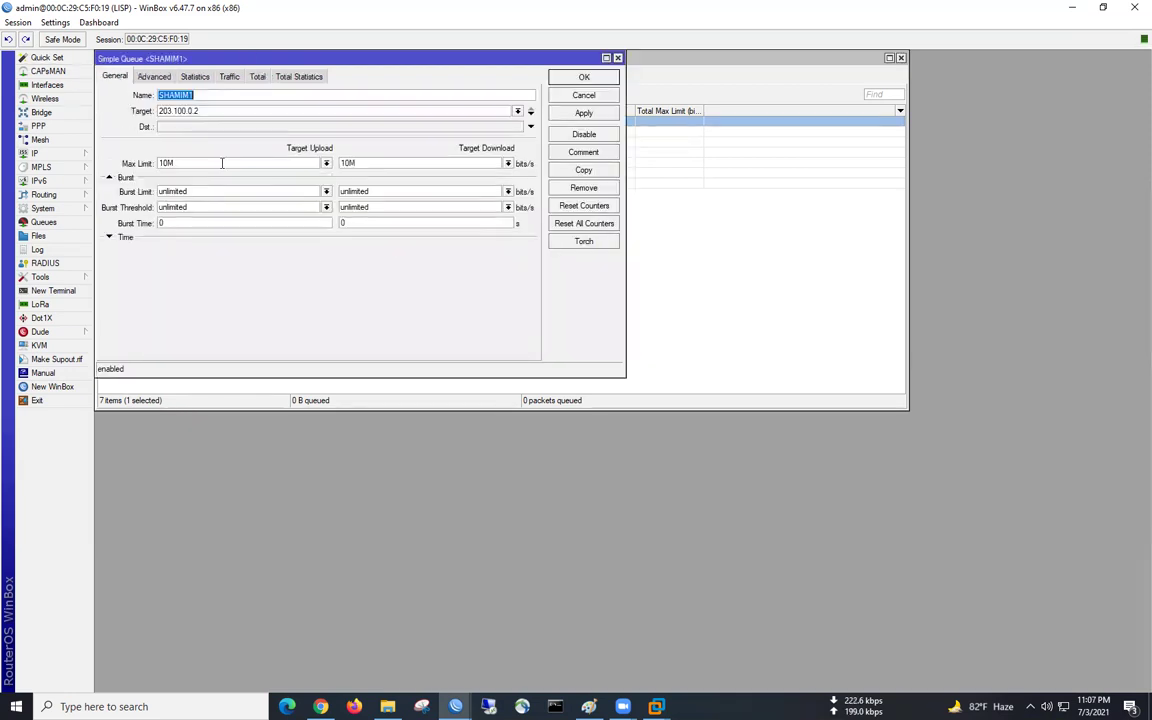
pyautogui.click(162, 126)
pyautogui.click(518, 128)
pyautogui.click(518, 128)
pyautogui.click(518, 128)
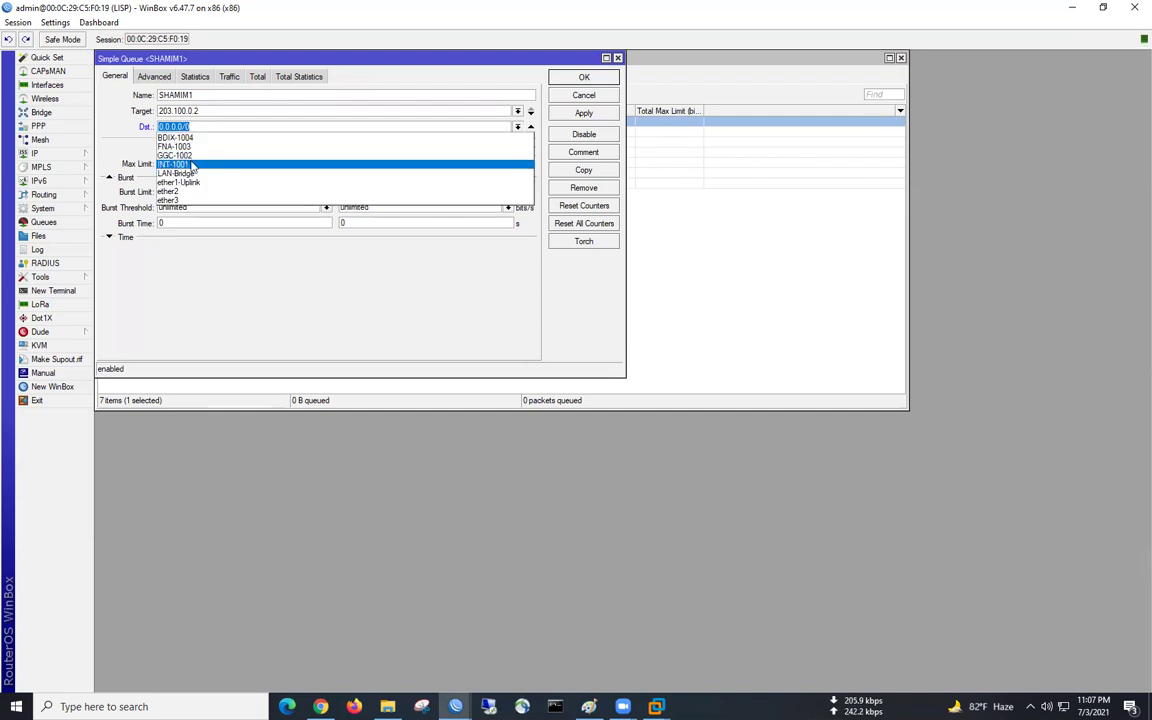
pyautogui.click(190, 164)
pyautogui.click(583, 114)
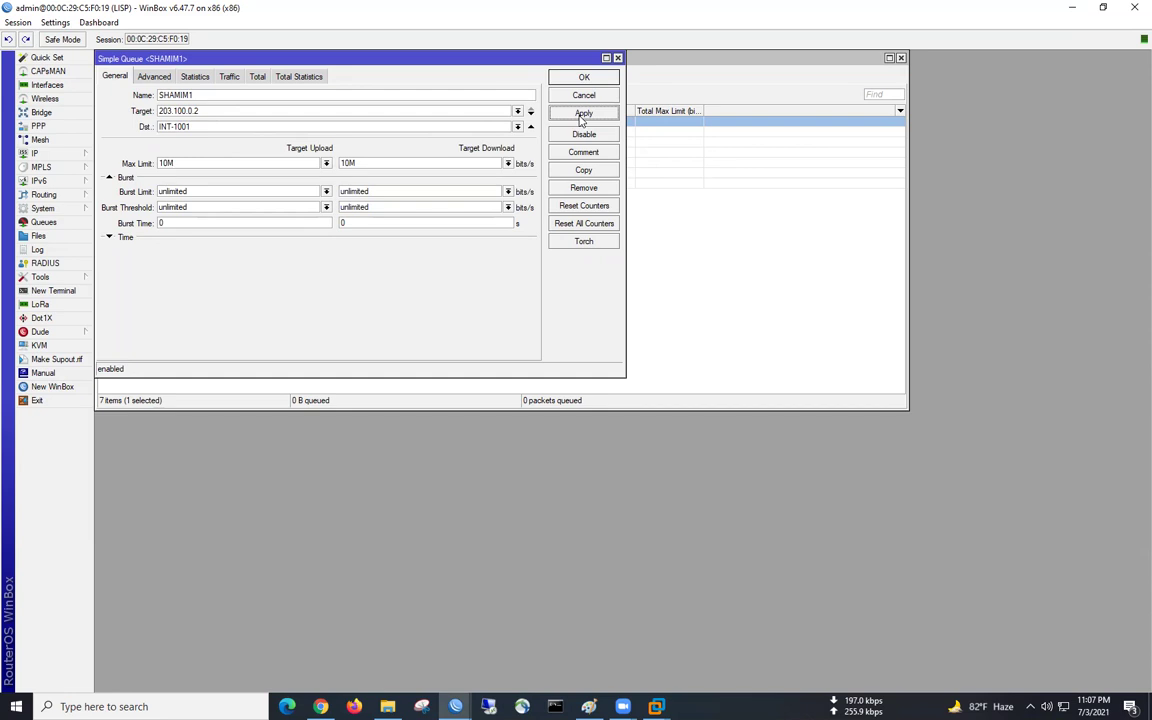
pyautogui.click(584, 77)
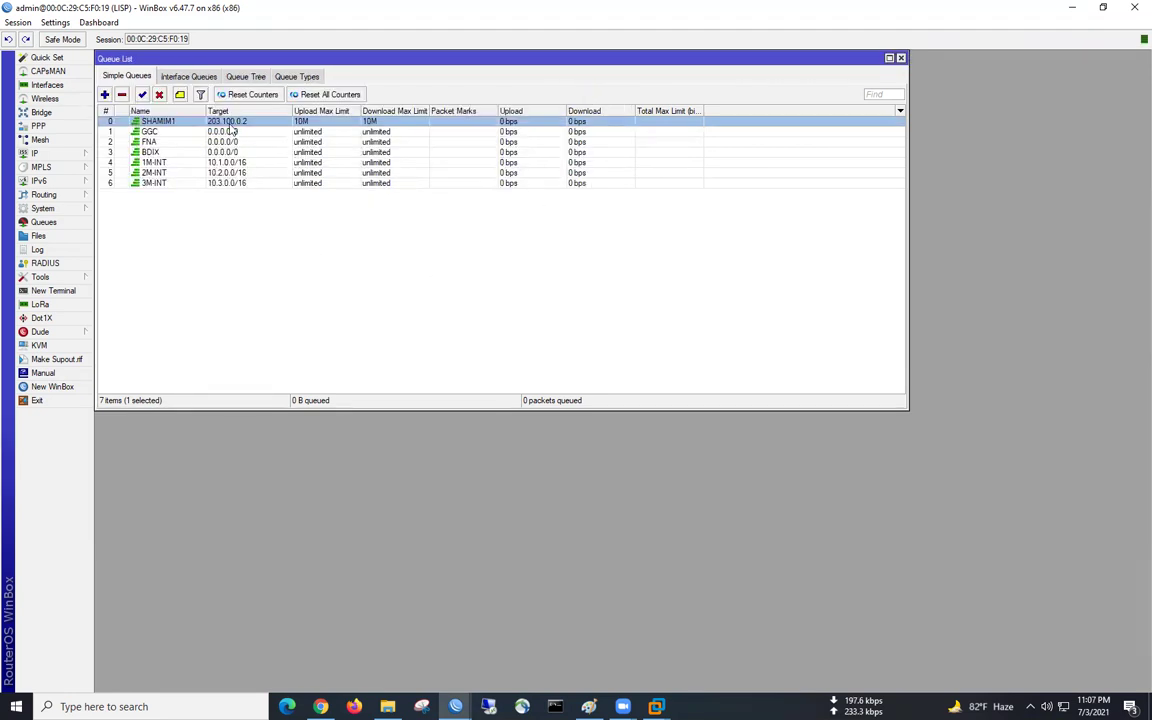
# Review the customer queue's target and destination, then the GGC and FNA entries below it
pyautogui.doubleClick(228, 121)
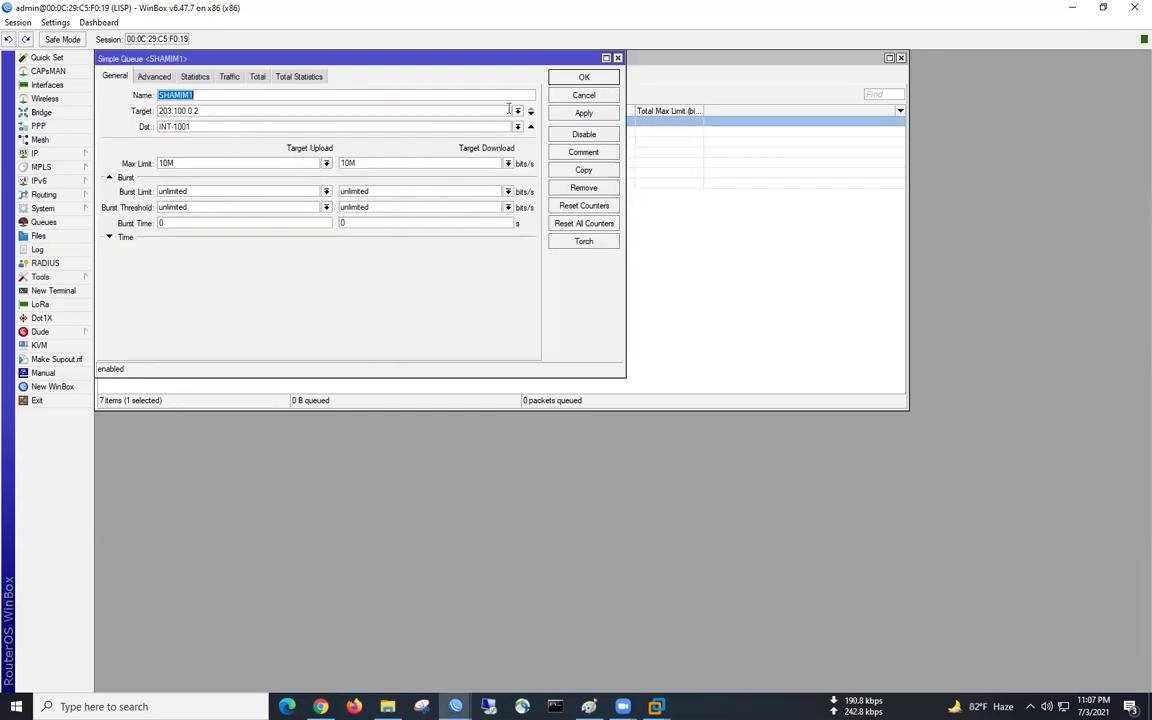
pyautogui.press('Tab')
pyautogui.press('Tab')
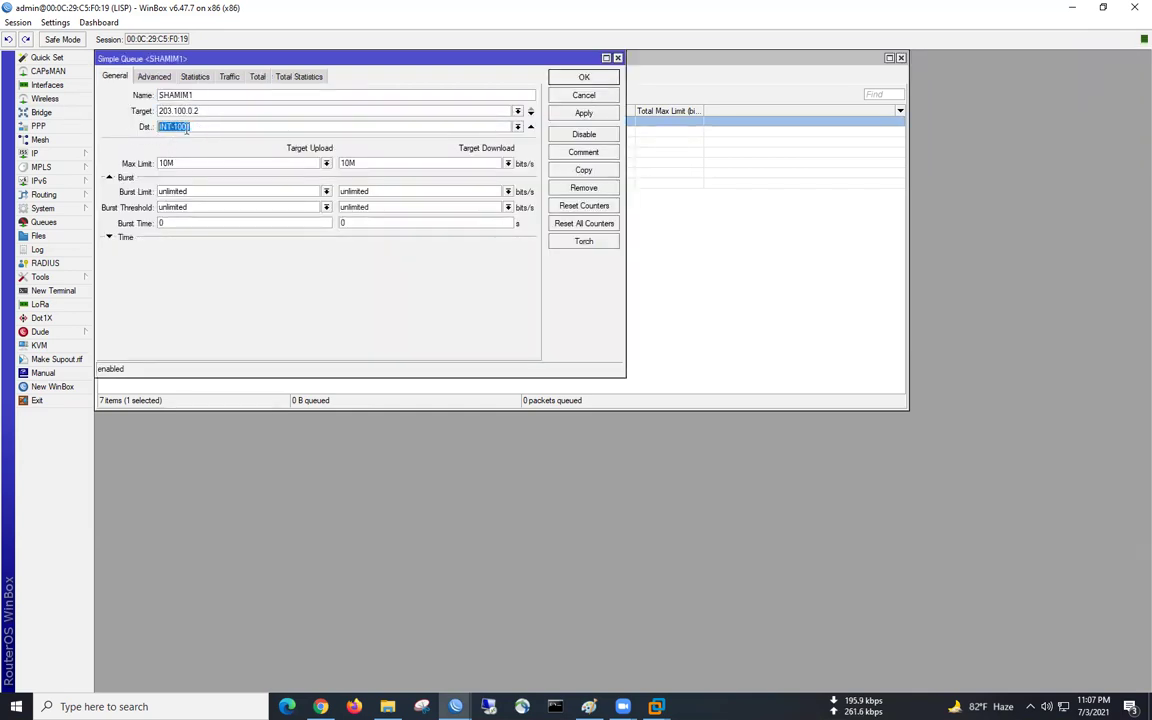
pyautogui.moveTo(216, 111); pyautogui.dragTo(99, 111)
pyautogui.click(562, 94)
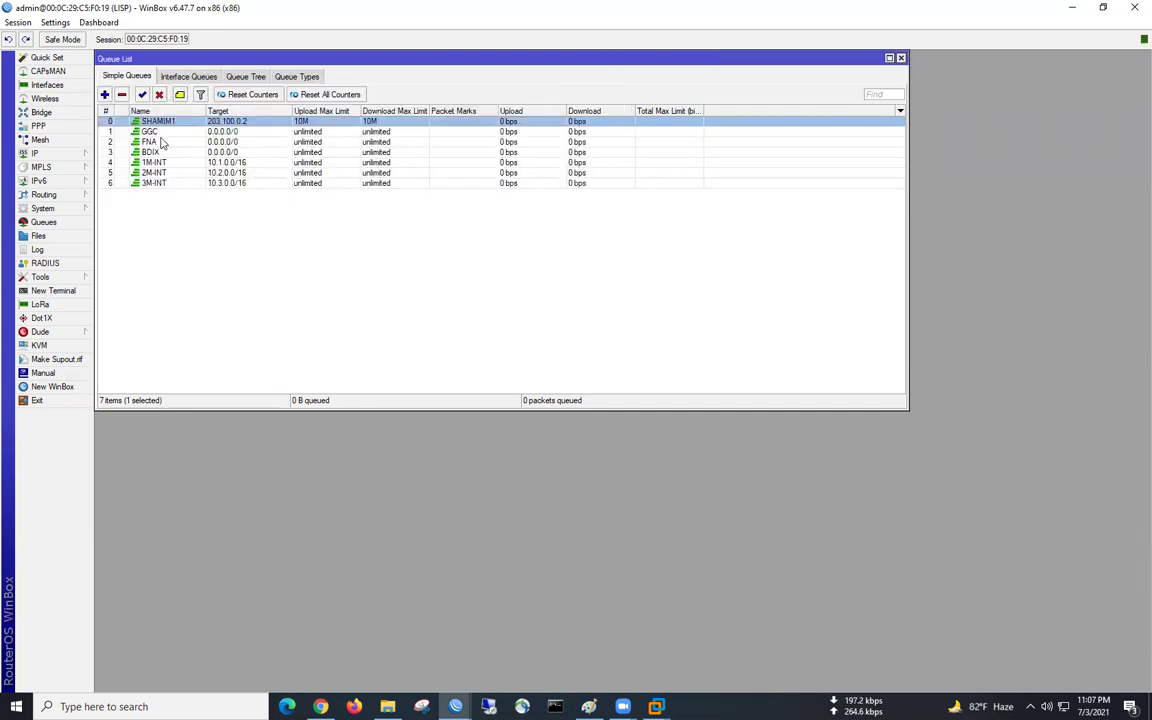
pyautogui.click(148, 131)
pyautogui.click(152, 142)
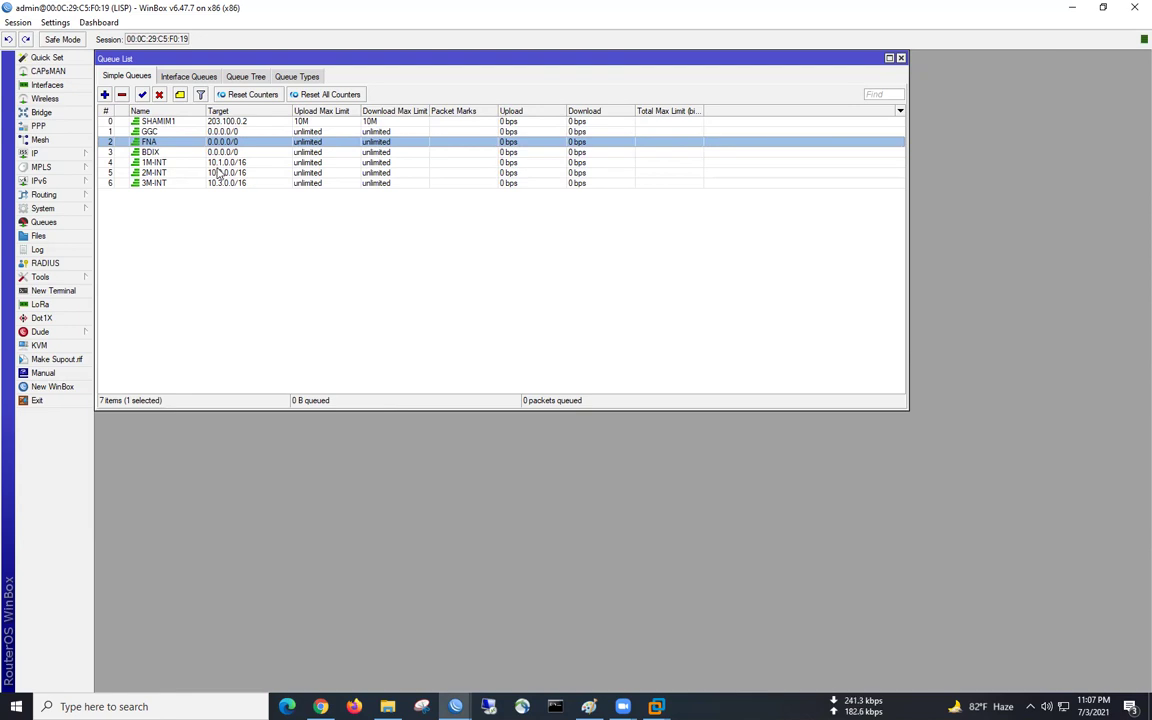
# Recheck the target and destination of the customer queue and open the GGC queue's settings for comparison
pyautogui.doubleClick(168, 121)
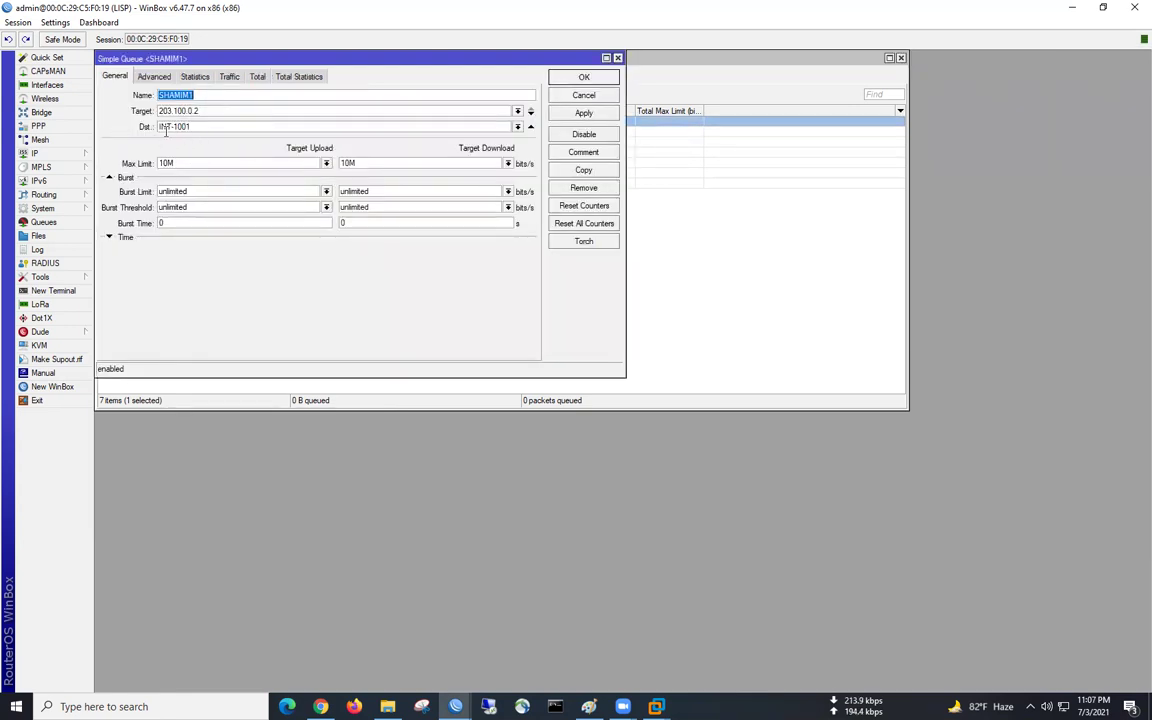
pyautogui.click(572, 76)
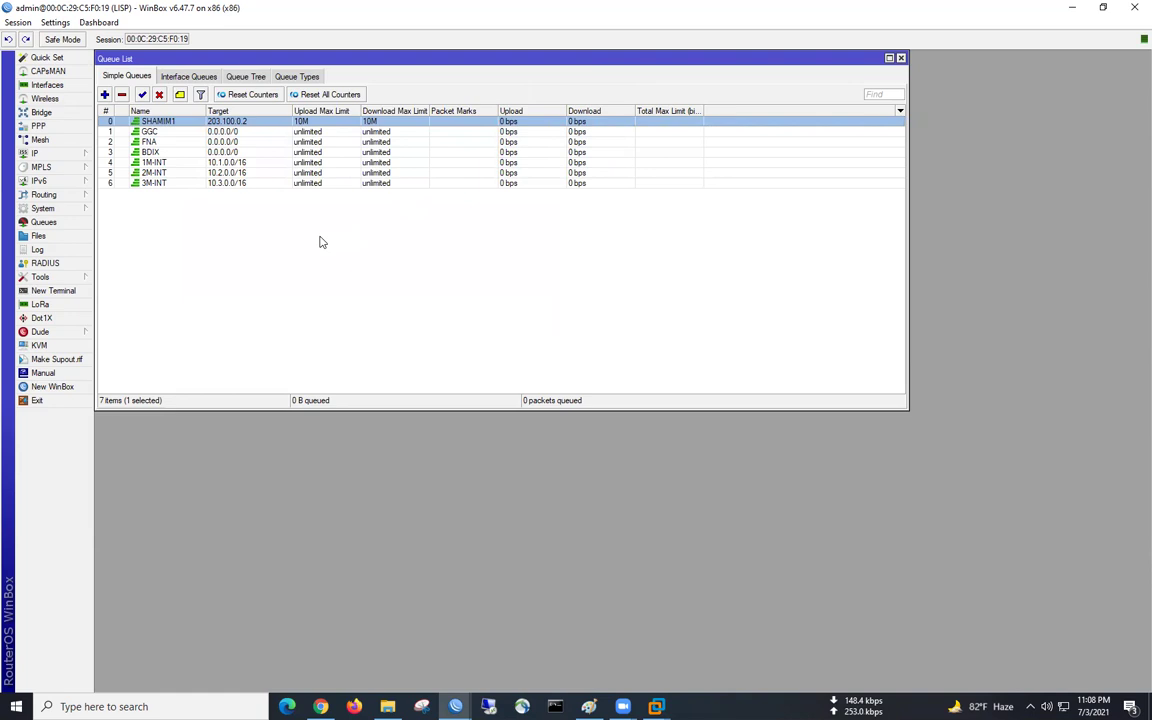
pyautogui.doubleClick(166, 122)
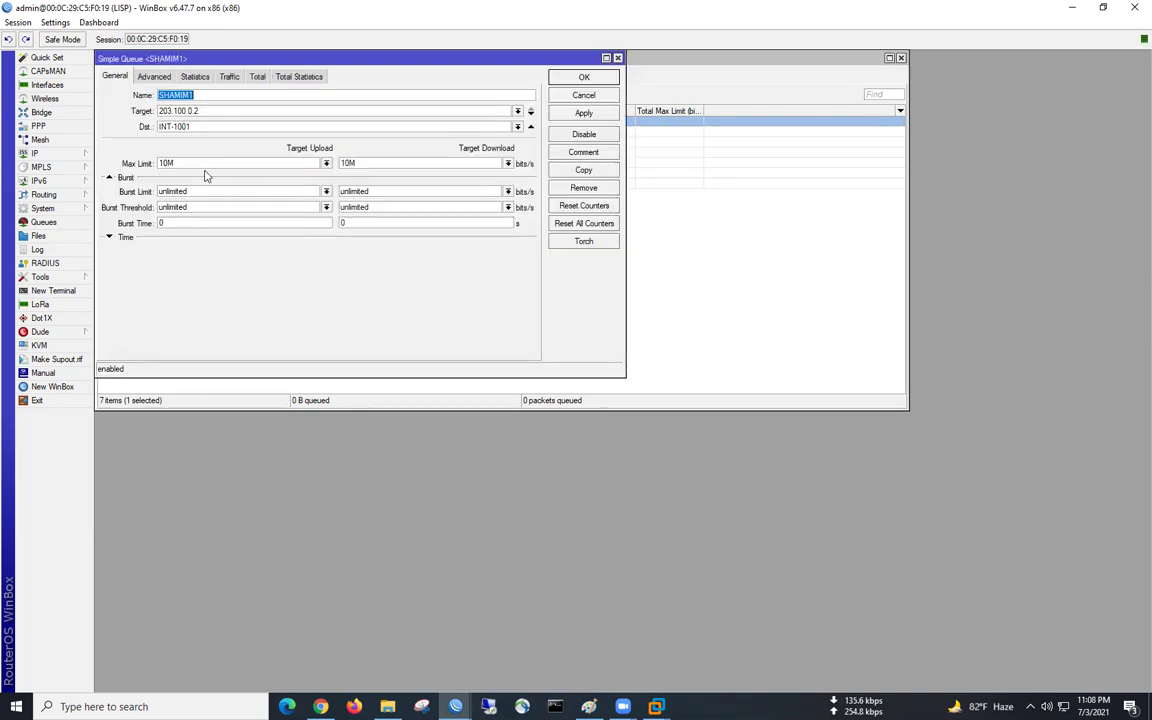
pyautogui.doubleClick(181, 127)
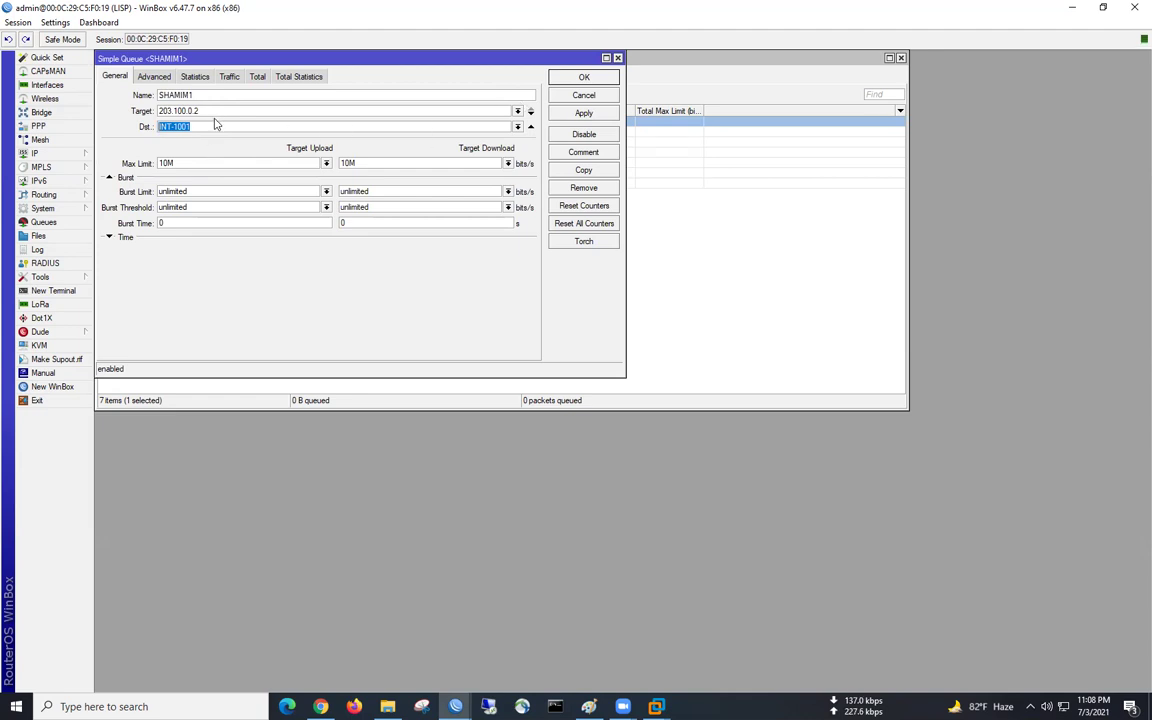
pyautogui.doubleClick(209, 112)
pyautogui.click(566, 80)
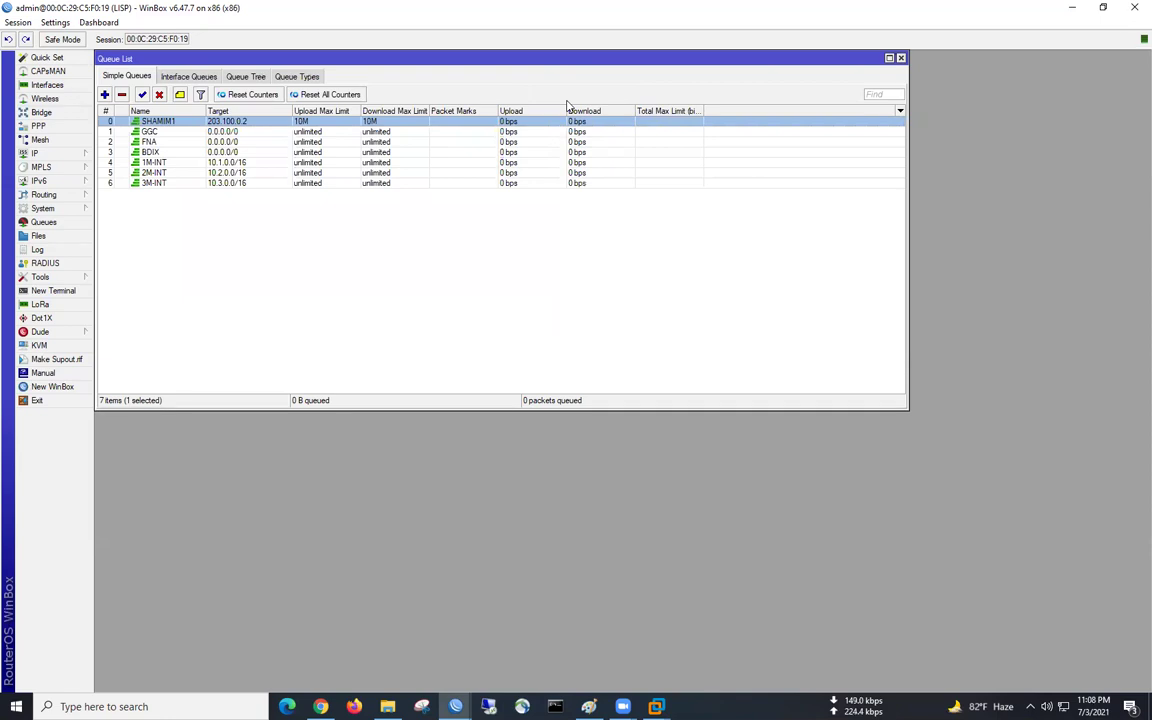
pyautogui.doubleClick(152, 132)
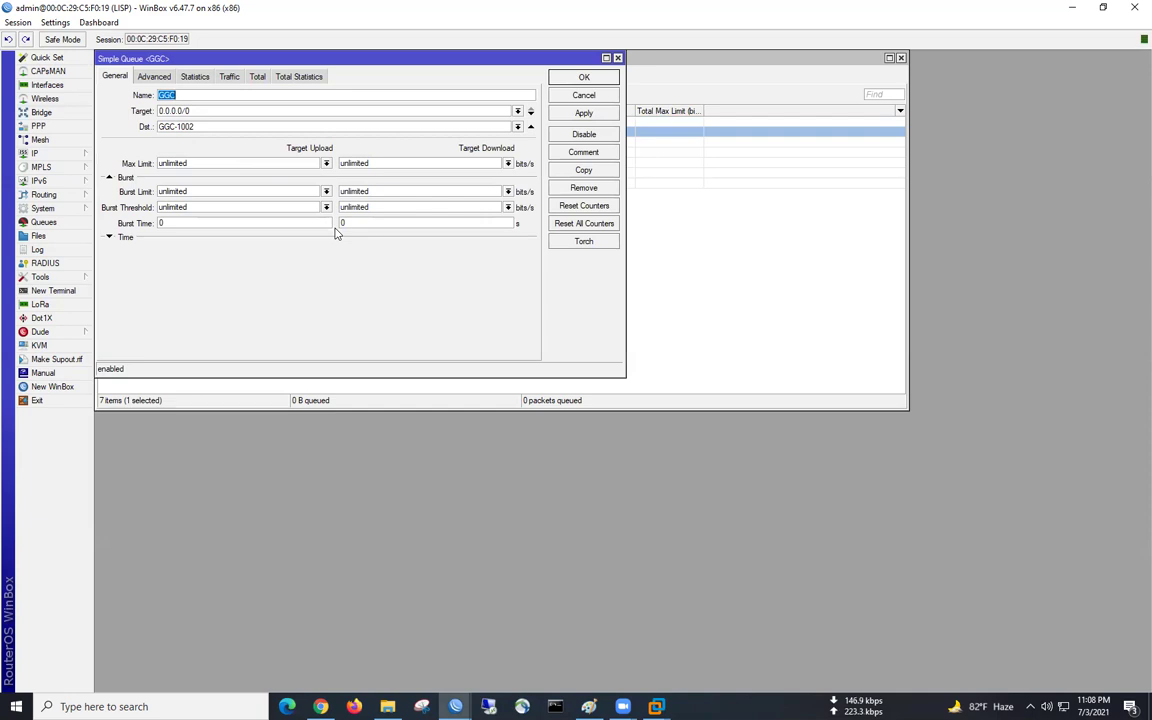
# Close the GGC queue's settings unchanged, switch to the FastNet-Core-Router session, and check the destination interface of its GGC-CVL queue
pyautogui.click(556, 89)
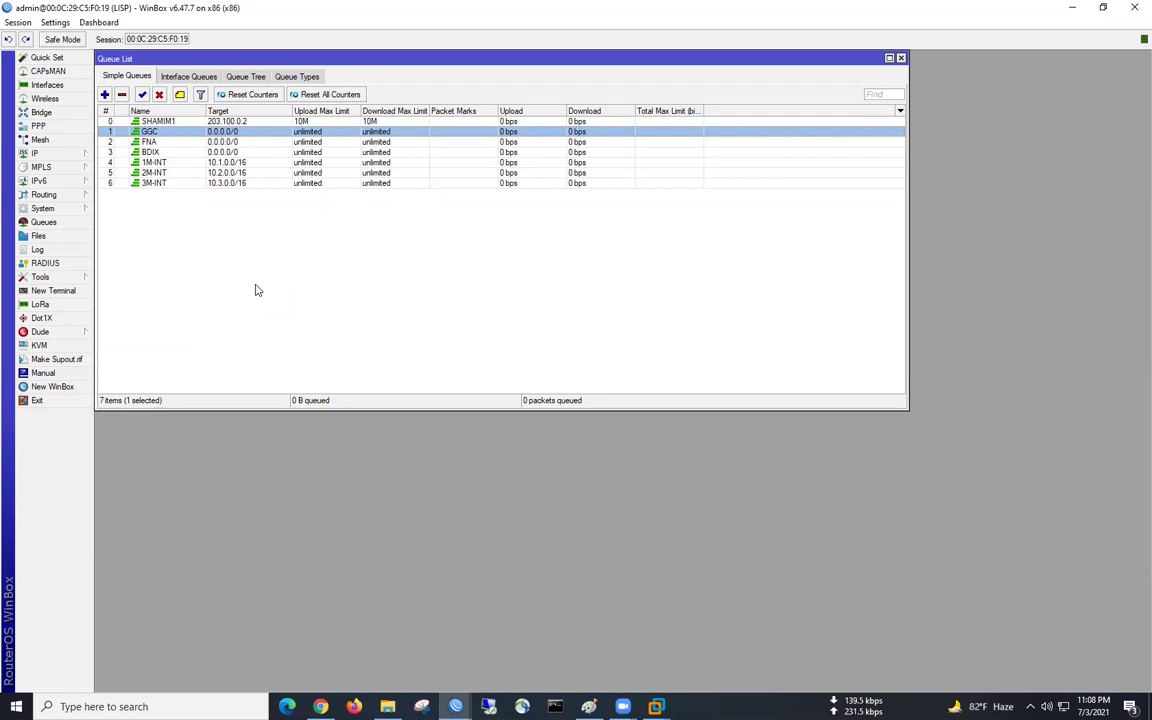
pyautogui.moveTo(455, 706)
pyautogui.click(598, 640)
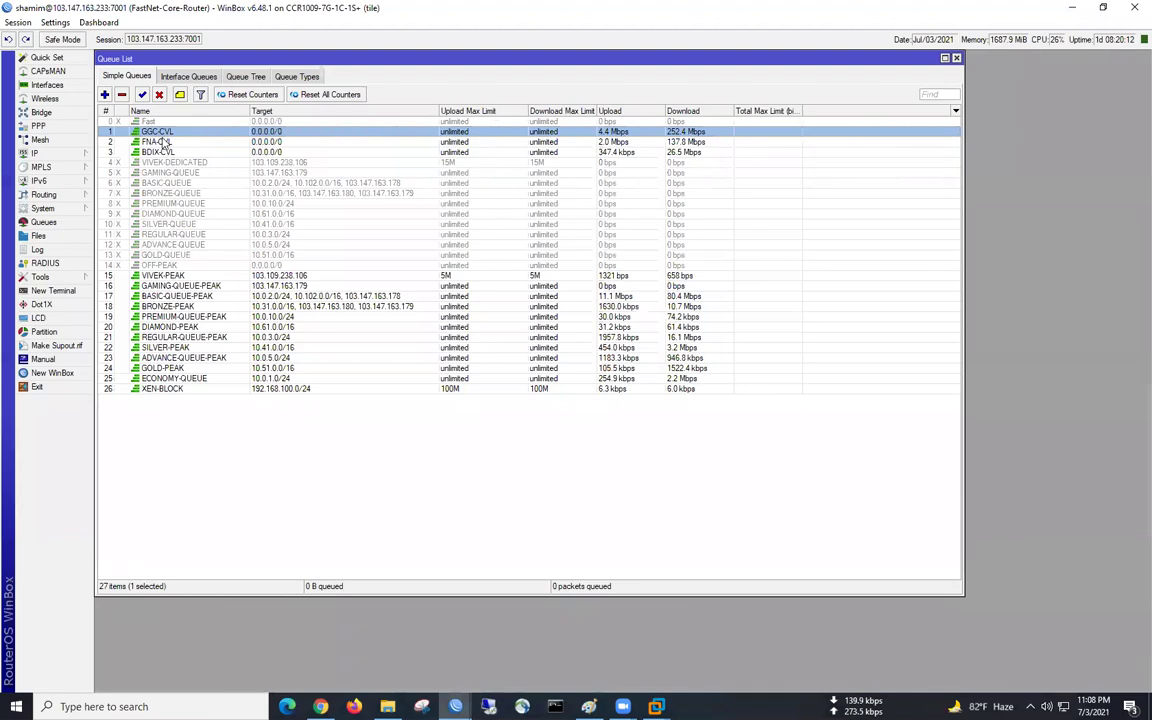
pyautogui.doubleClick(147, 121)
pyautogui.click(115, 76)
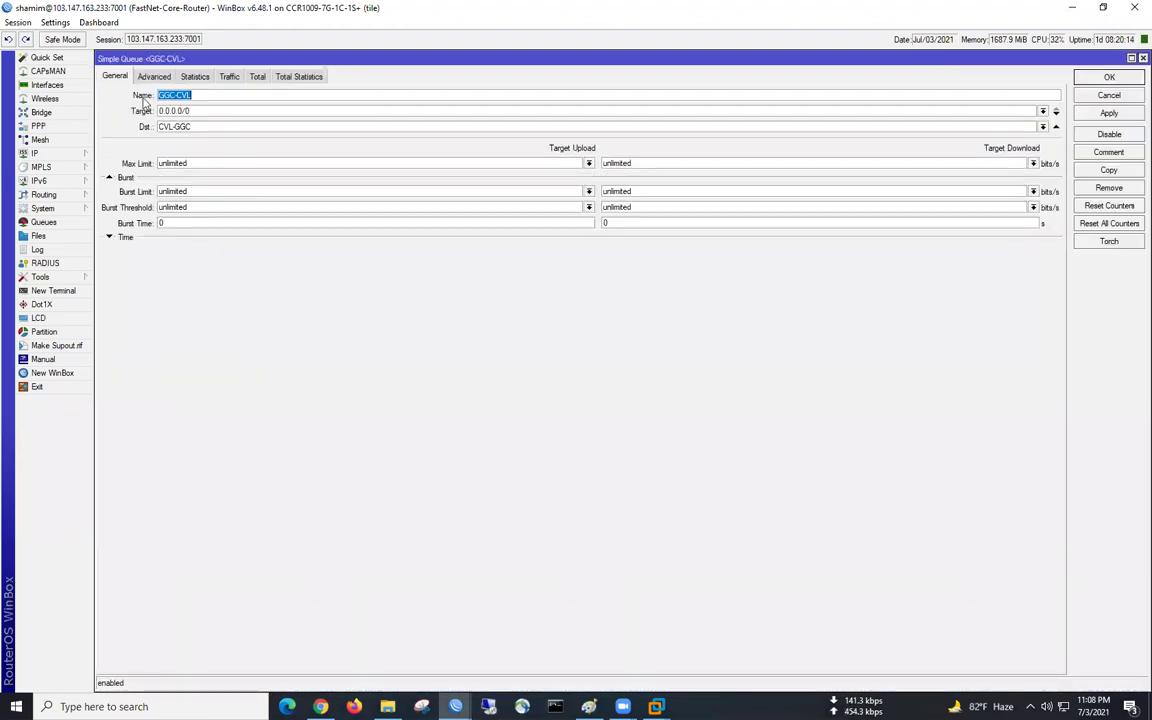
pyautogui.click(185, 126)
pyautogui.moveTo(140, 126); pyautogui.dragTo(263, 193)
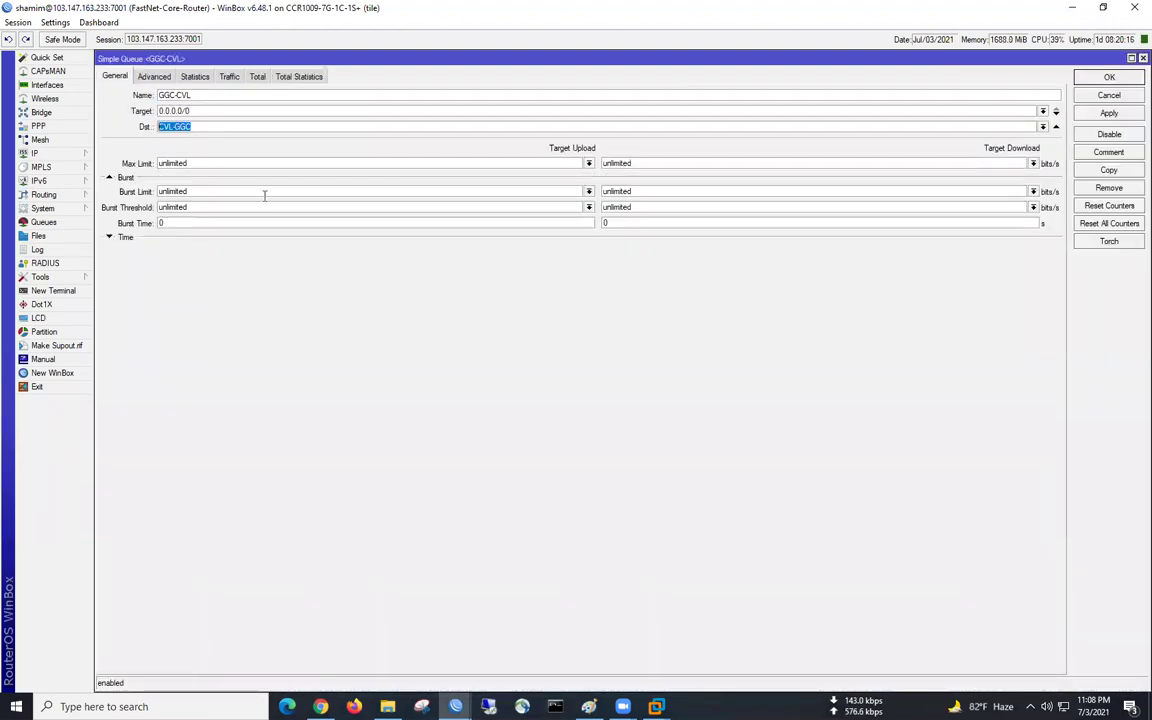
pyautogui.click(1109, 95)
# Move the GGC-CVL queue below REGULAR-QUEUE-PEAK to compare its traffic, restore it above FNA-CVL, and return to the LISP router session
pyautogui.moveTo(152, 128); pyautogui.dragTo(165, 338)
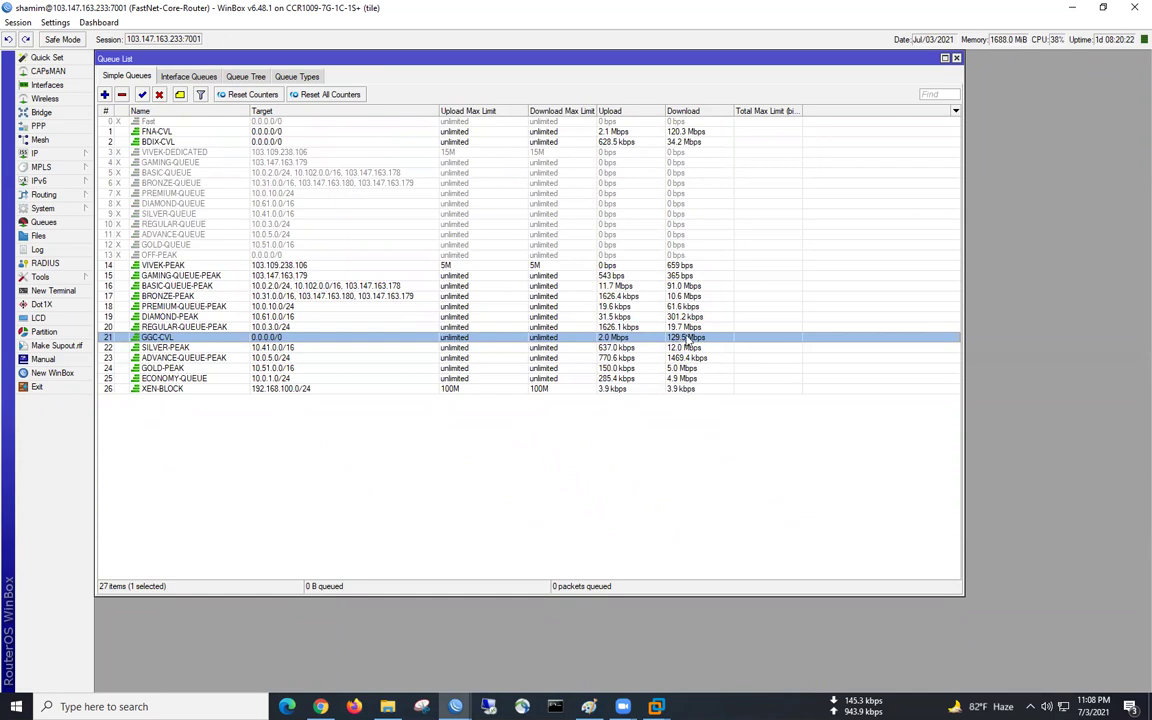
pyautogui.moveTo(697, 340); pyautogui.dragTo(700, 127)
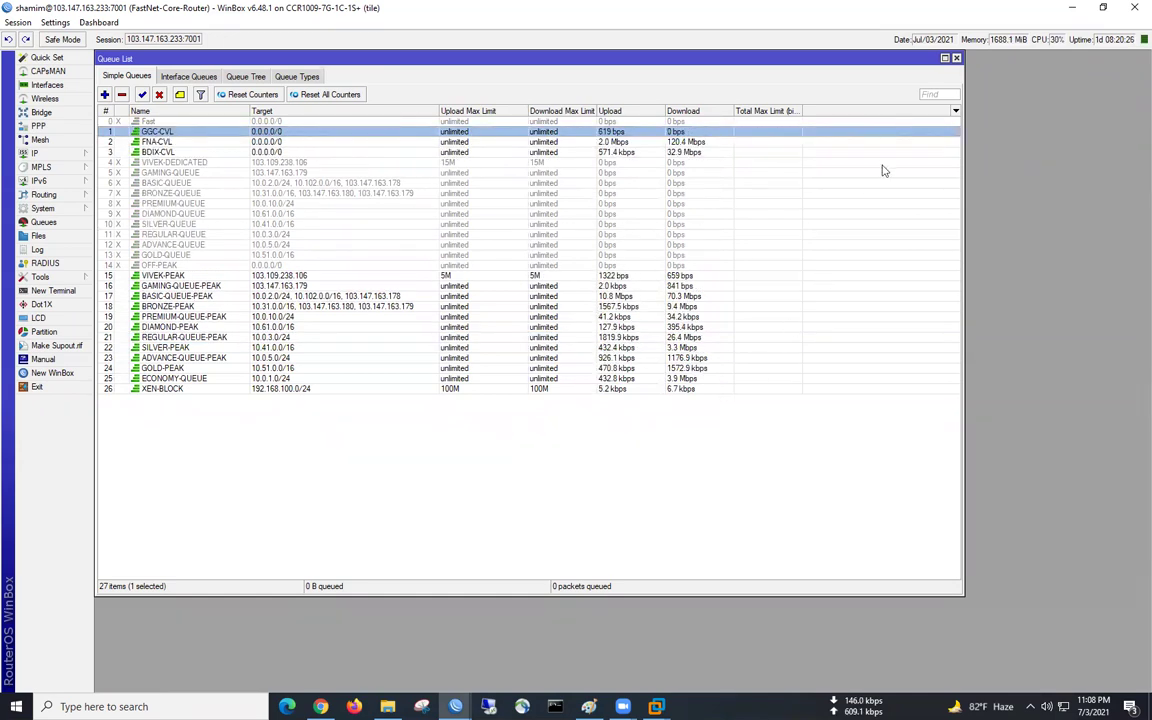
pyautogui.click(957, 58)
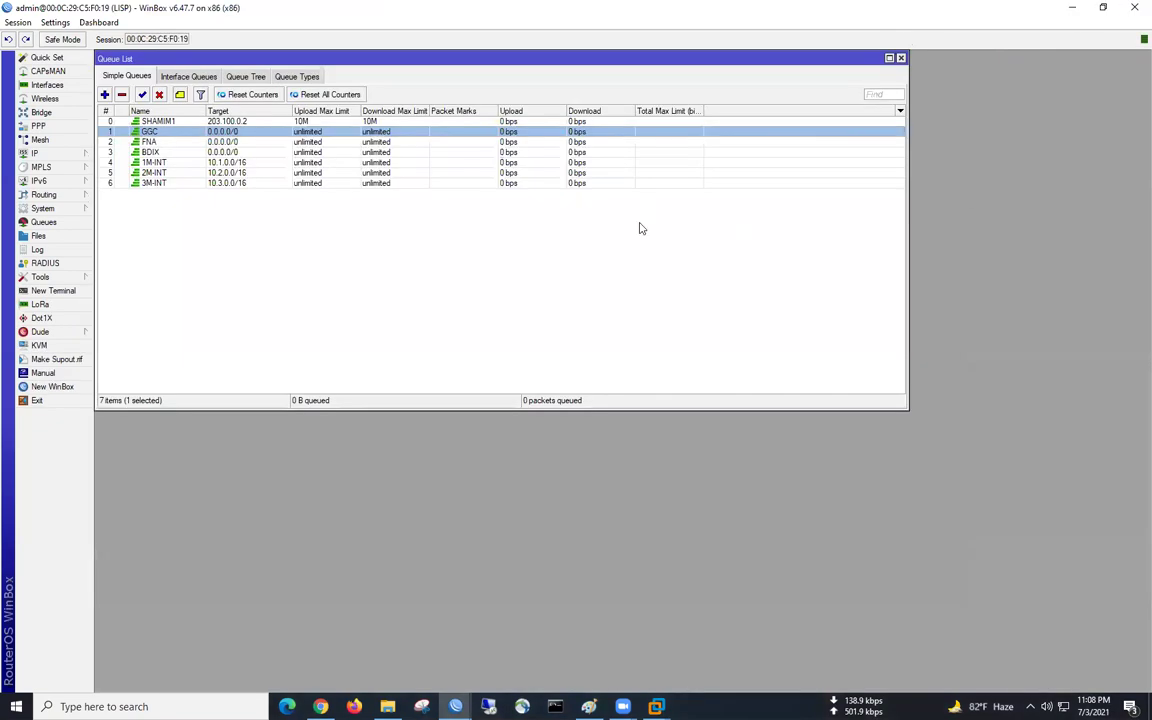
# Deselect the GGC queue, leave the LISP router session, and switch to the ISP Setup.JPG network diagram in Paint
pyautogui.click(641, 228)
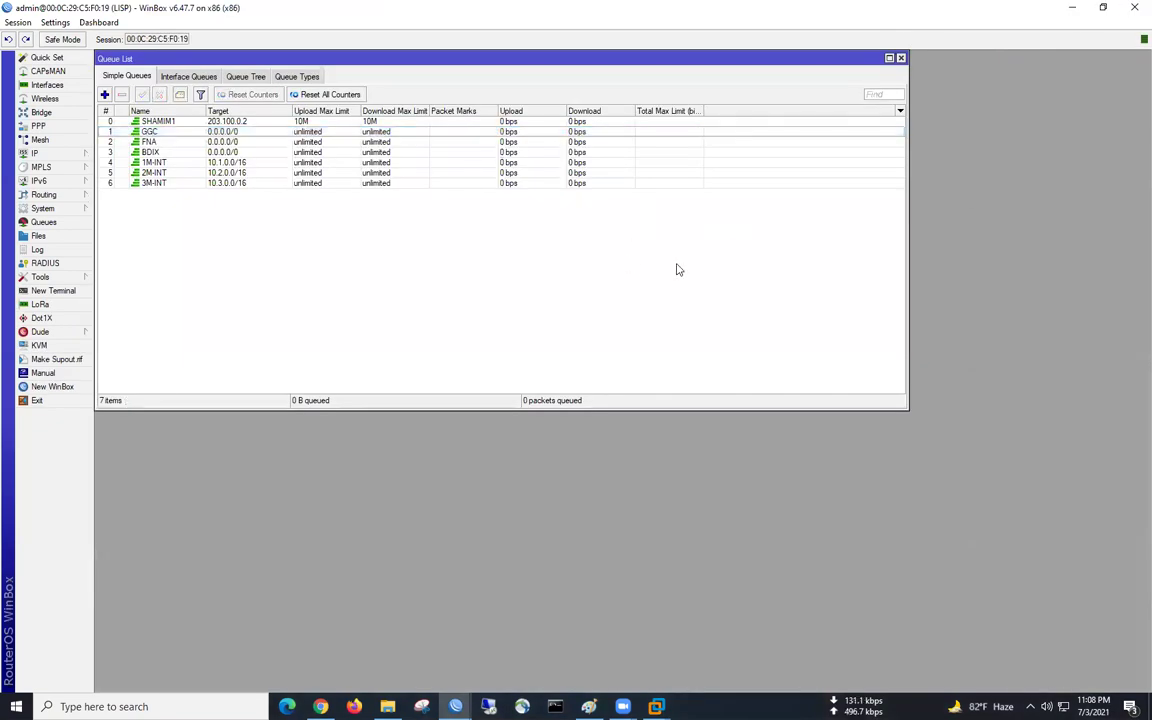
pyautogui.click(1134, 7)
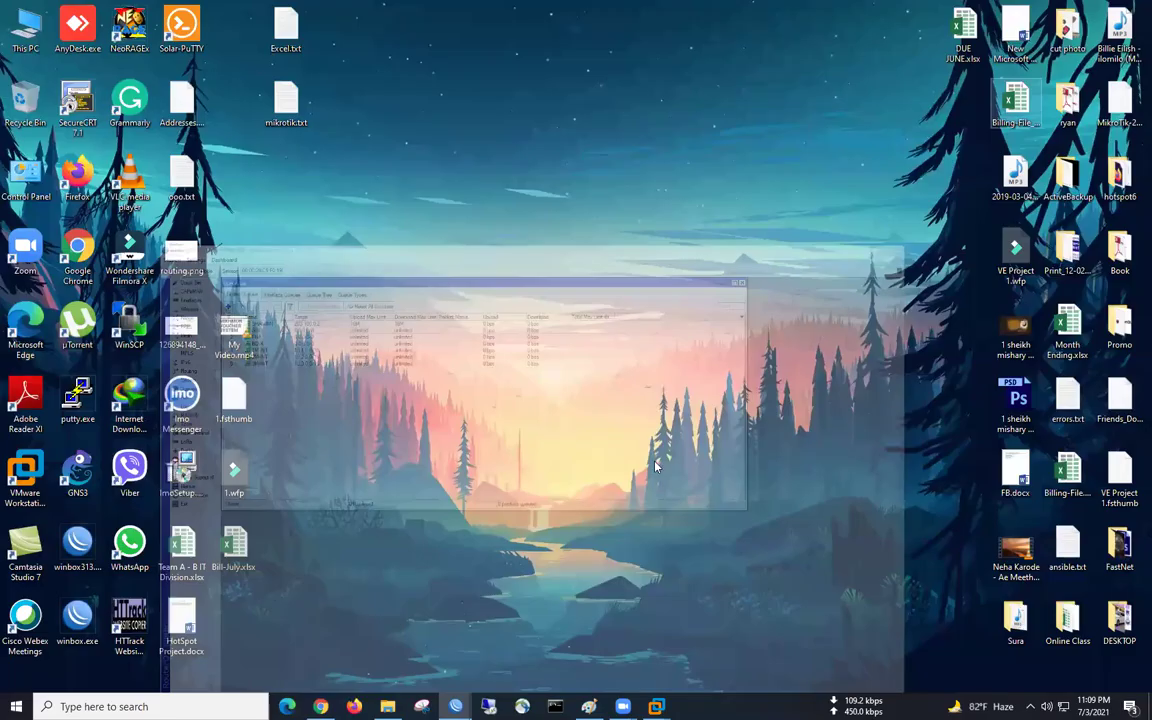
pyautogui.click(589, 706)
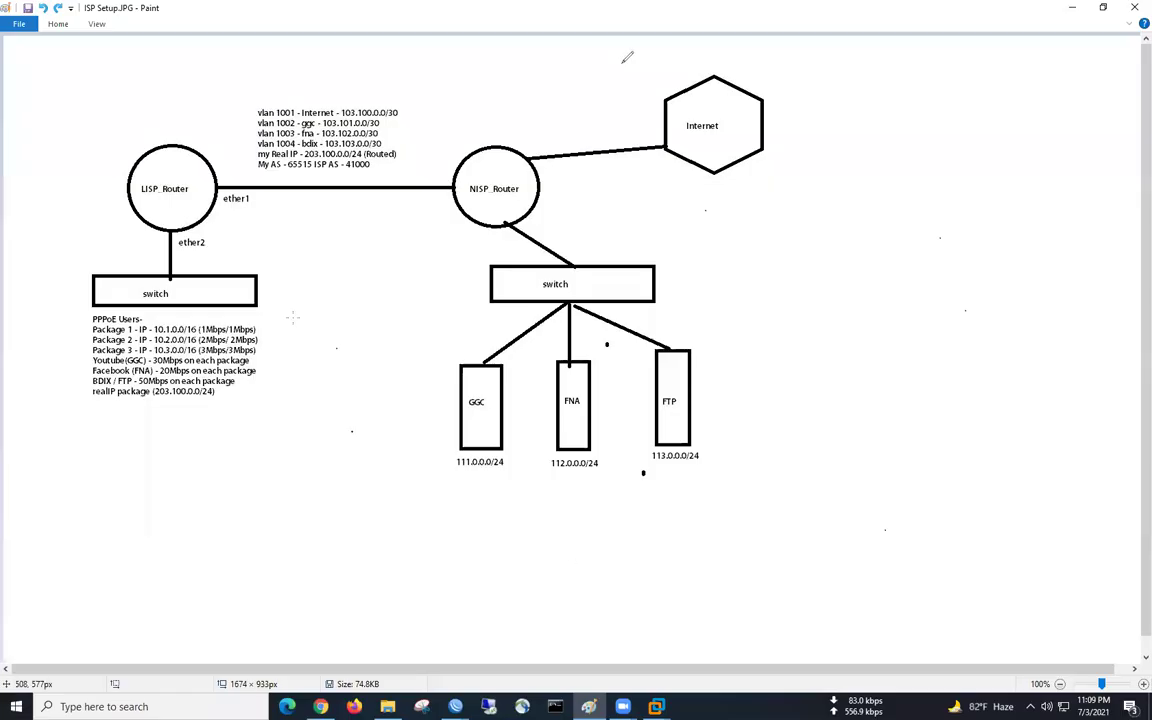